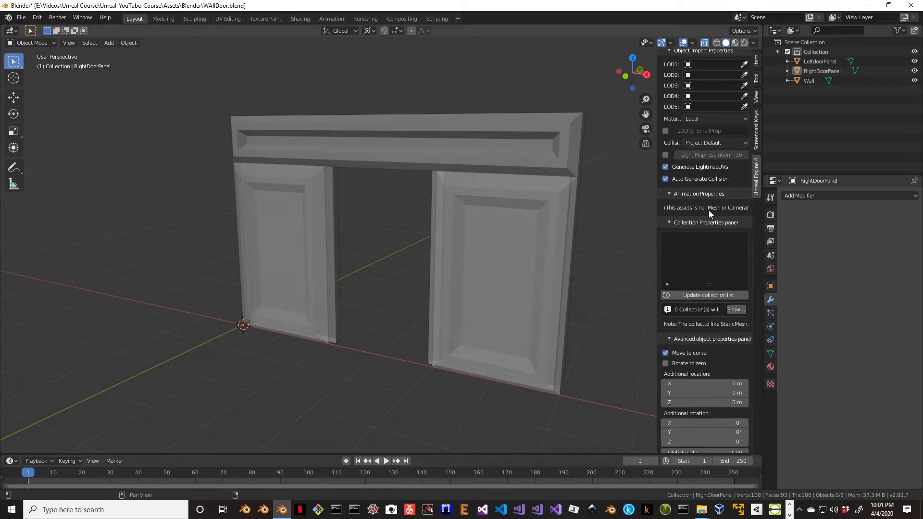
# Set the wall object's Unreal export type to Export recursive.
pyautogui.scroll(3, 709, 209)
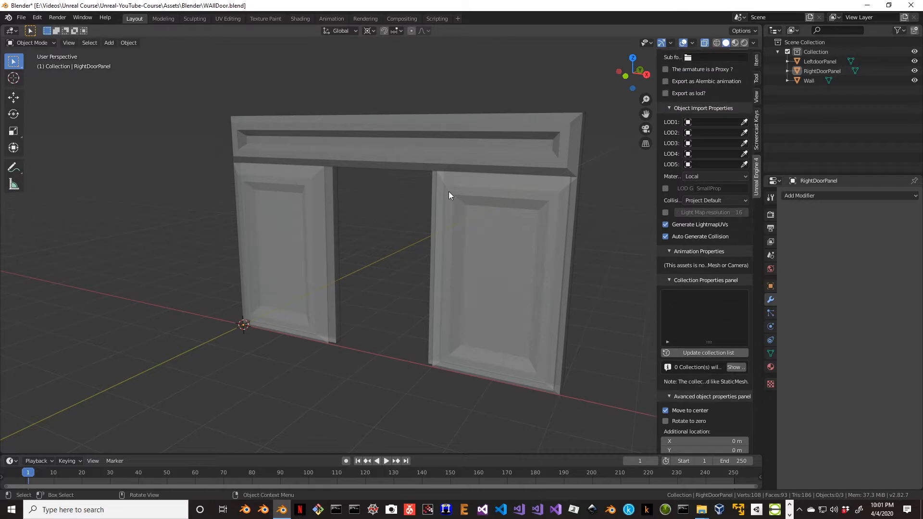
pyautogui.click(371, 149)
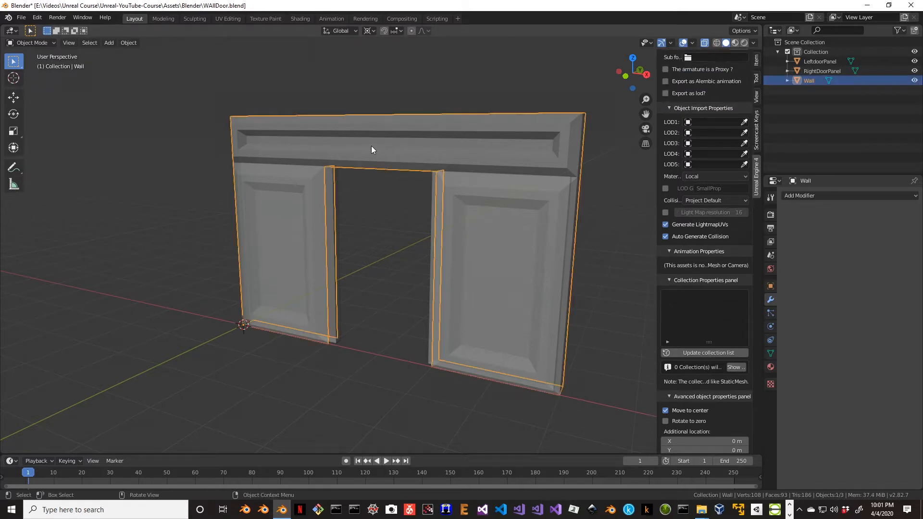
pyautogui.scroll(4, 705, 178)
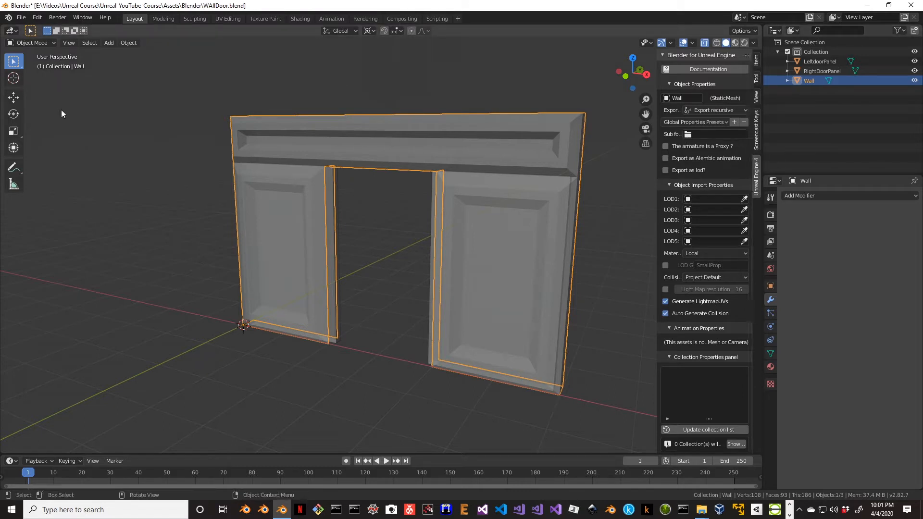
pyautogui.hotkey('alt', 'a')
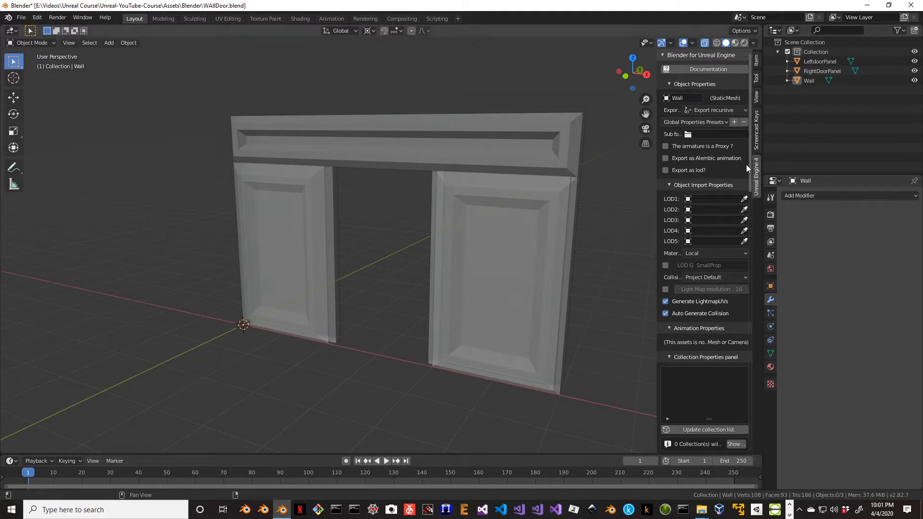
pyautogui.click(359, 121)
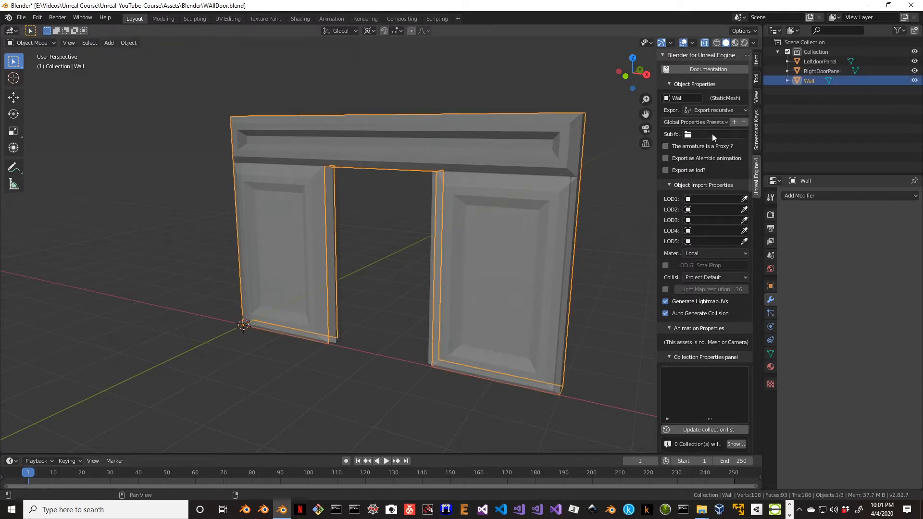
pyautogui.click(714, 110)
pyautogui.click(709, 121)
pyautogui.click(709, 109)
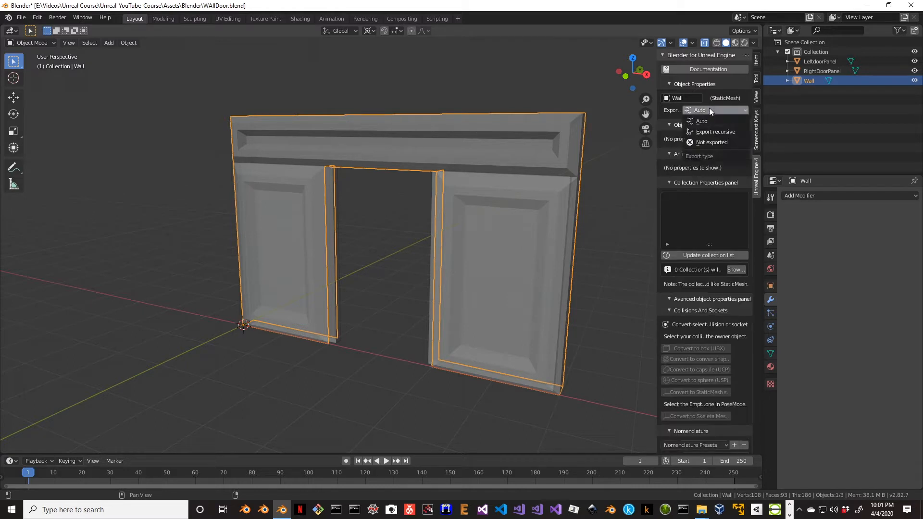
pyautogui.click(711, 133)
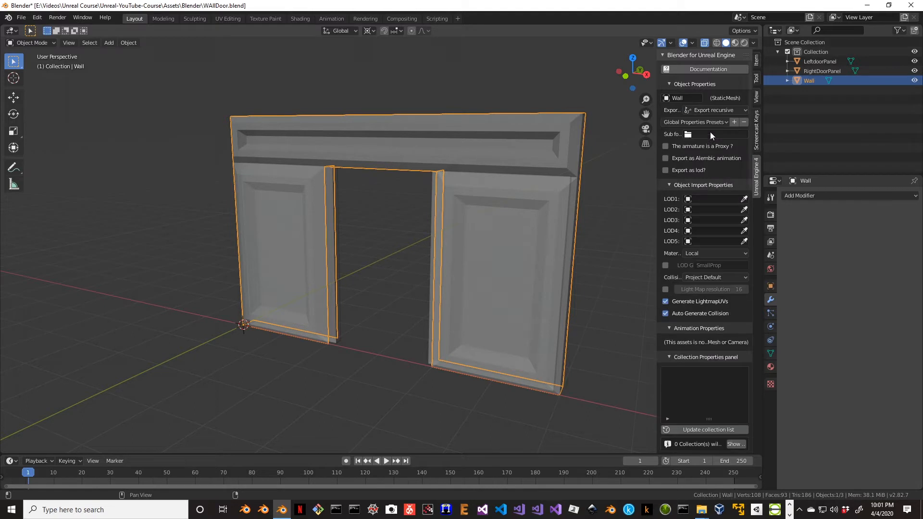
# Check the Unreal export type assigned to the left and right door panels.
pyautogui.click(332, 230)
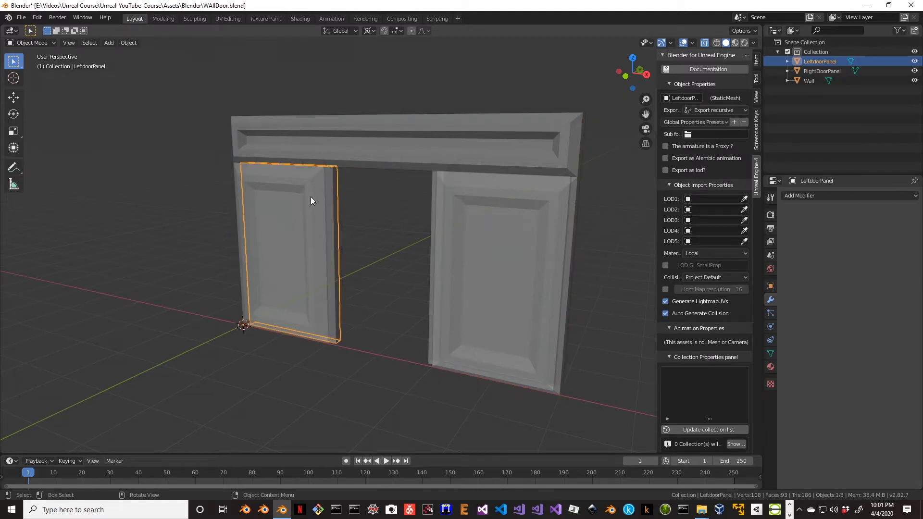
pyautogui.click(736, 110)
pyautogui.click(737, 111)
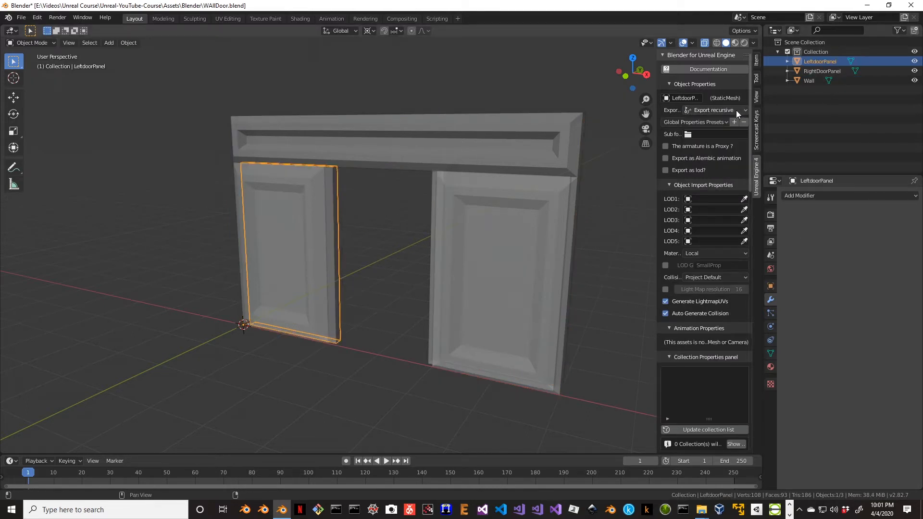
pyautogui.click(435, 232)
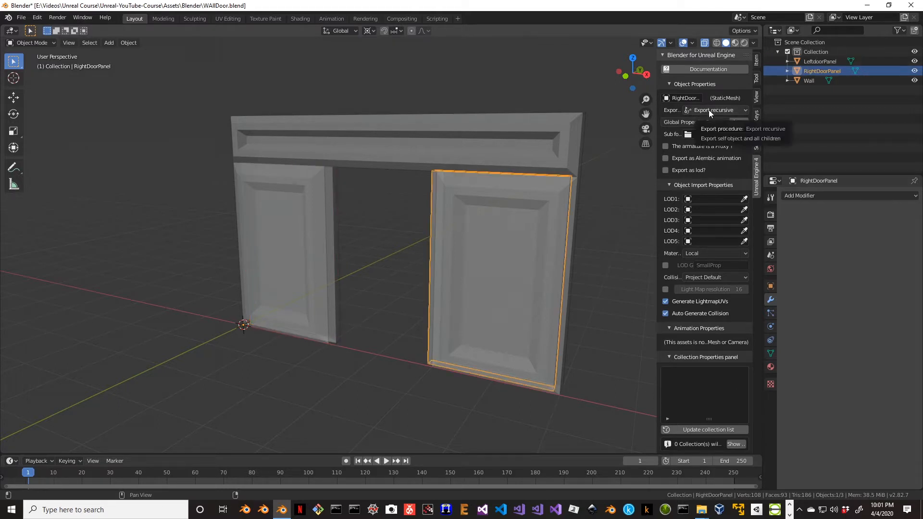
pyautogui.click(331, 224)
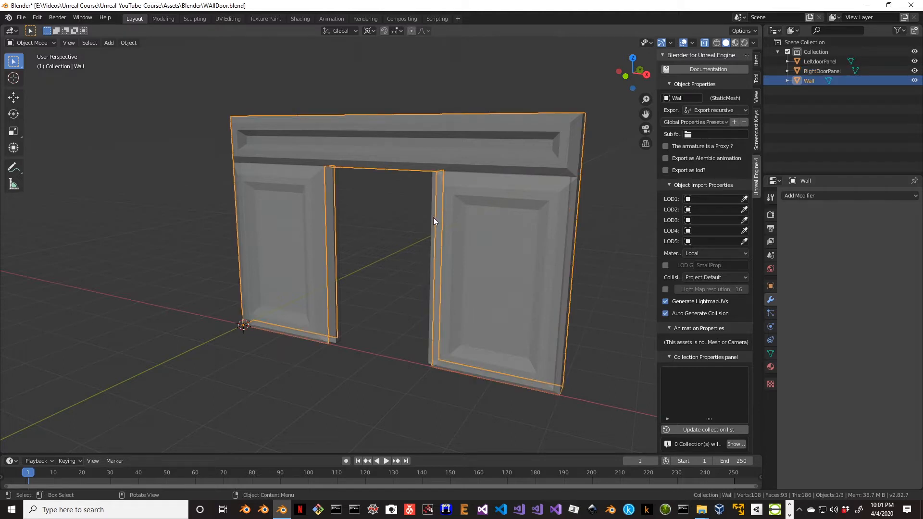
pyautogui.click(436, 219)
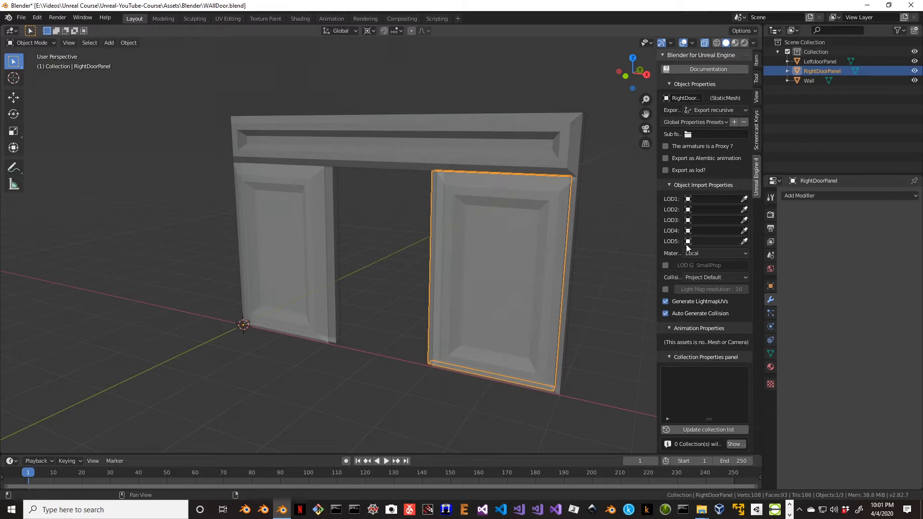
# Review the right door panel's Unreal export settings, including collision, nomenclature, import script and export options.
pyautogui.scroll(-3, 619, 238)
pyautogui.scroll(2, 618, 239)
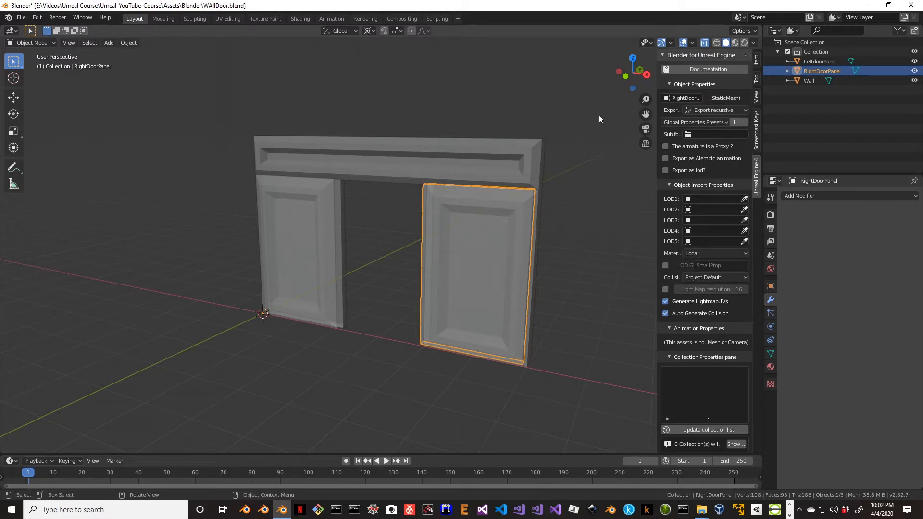
pyautogui.scroll(-1, 715, 301)
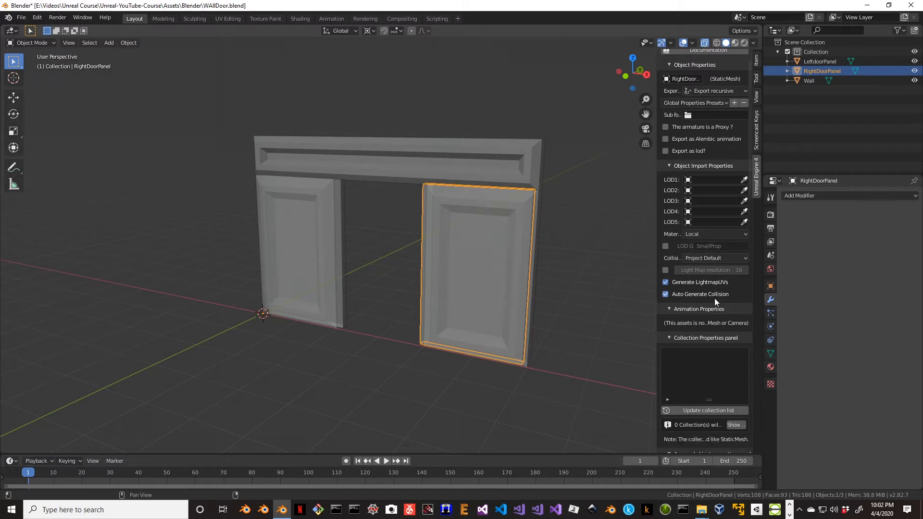
pyautogui.scroll(-5, 717, 295)
pyautogui.scroll(-15, 699, 282)
pyautogui.scroll(-8, 704, 254)
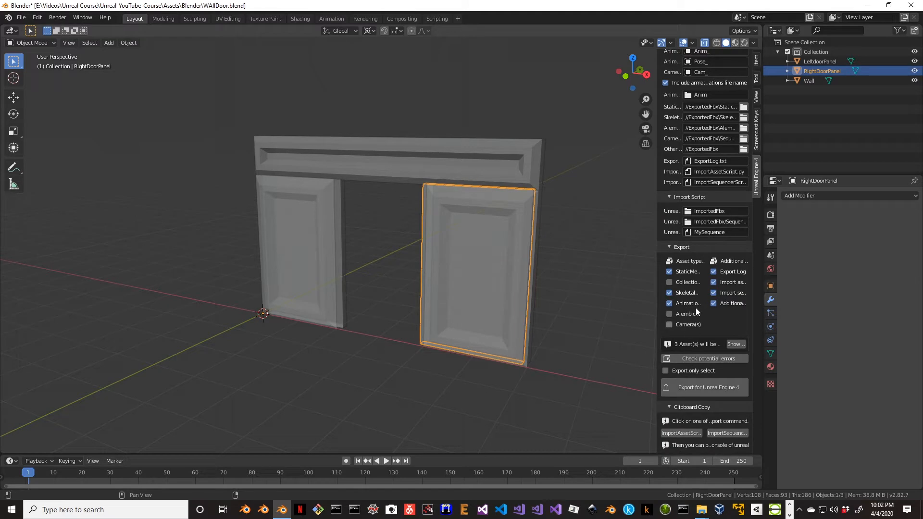
pyautogui.scroll(9, 701, 251)
pyautogui.scroll(-4, 708, 236)
pyautogui.scroll(18, 708, 241)
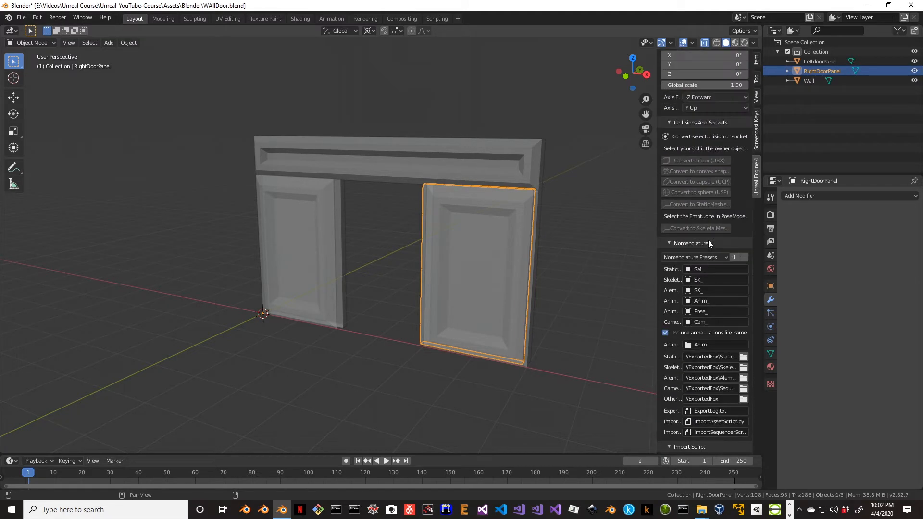
# Enable the Screencast Keys display and return to the Unreal Engine export settings.
pyautogui.click(757, 128)
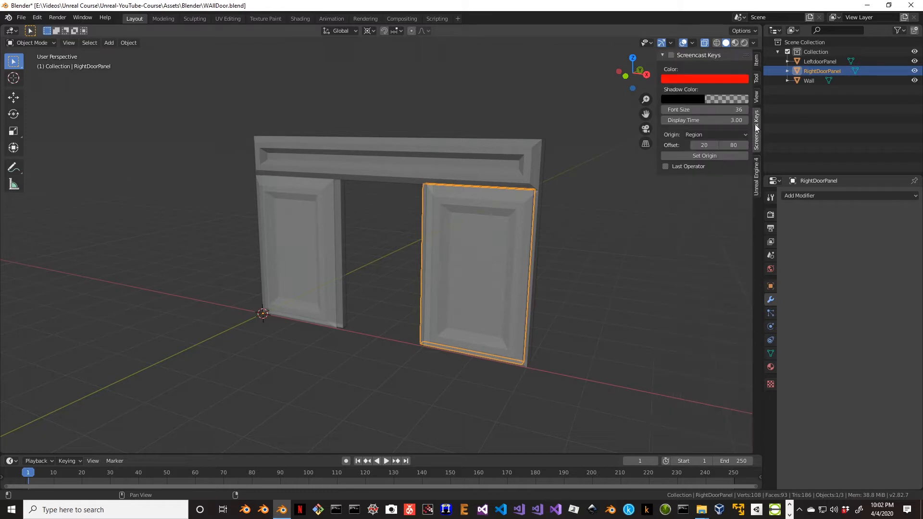
pyautogui.click(672, 54)
pyautogui.click(757, 180)
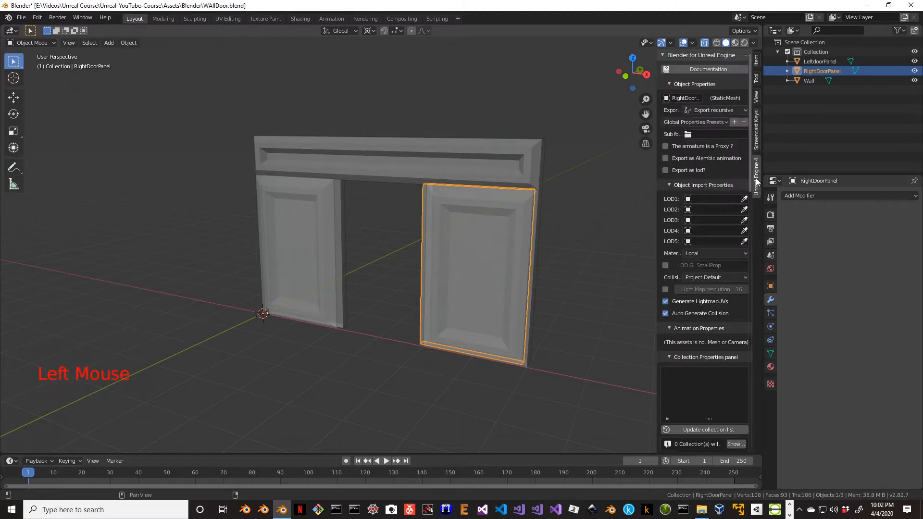
# Export the wall and both door panels for Unreal Engine 4.
pyautogui.scroll(-20, 697, 178)
pyautogui.scroll(-20, 696, 172)
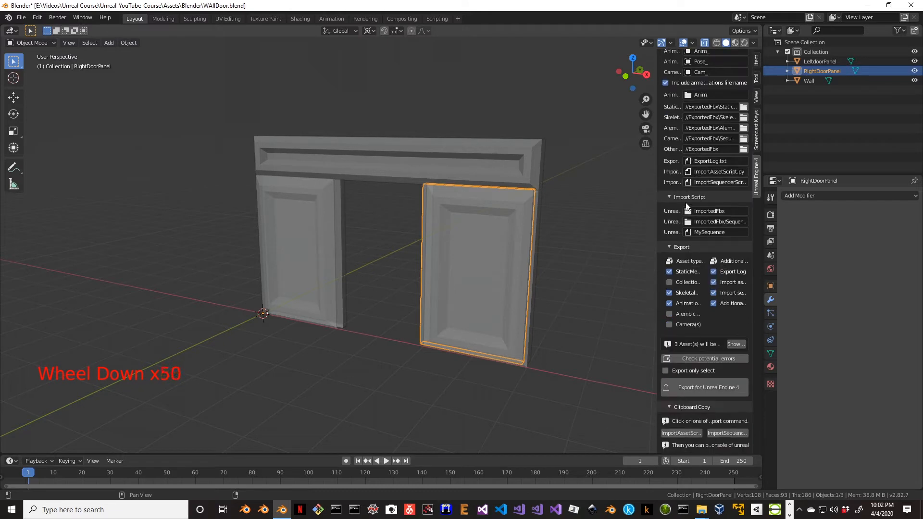
pyautogui.click(697, 388)
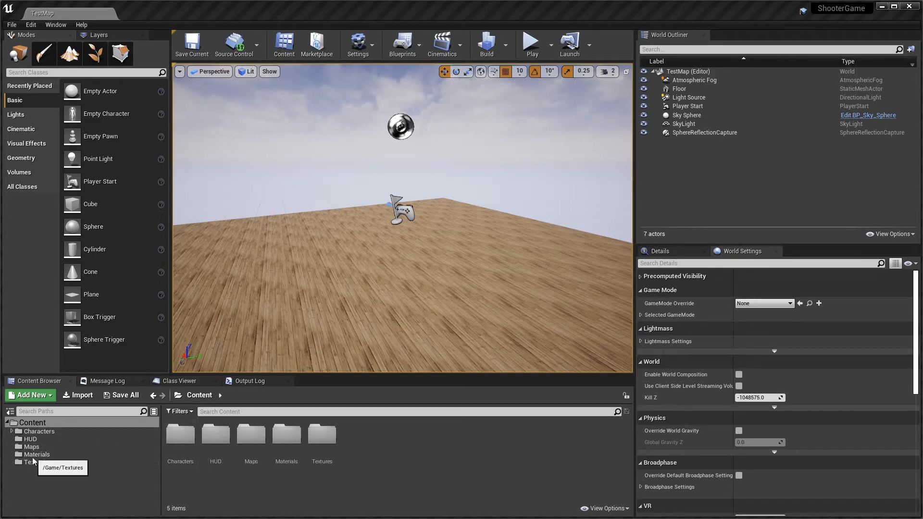
# Switch to Unreal Editor and create a folder named Models under Content.
pyautogui.rightClick(33, 423)
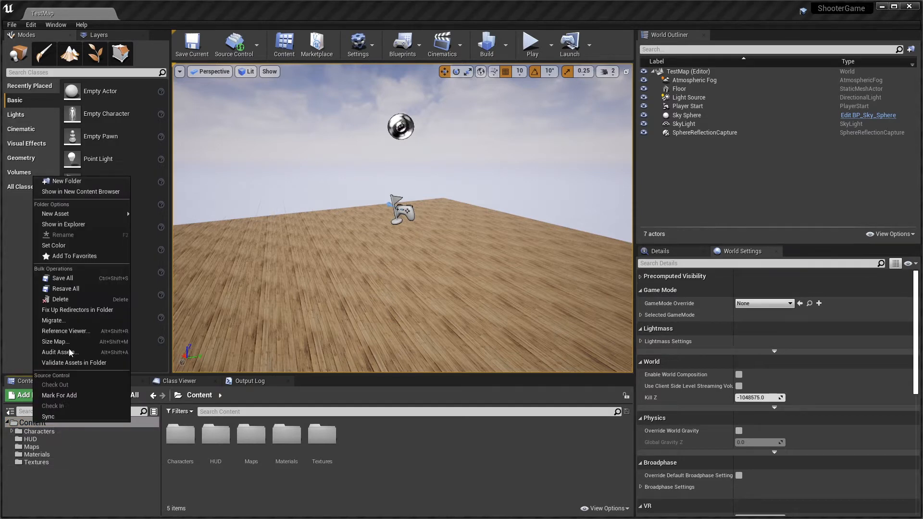
pyautogui.click(77, 181)
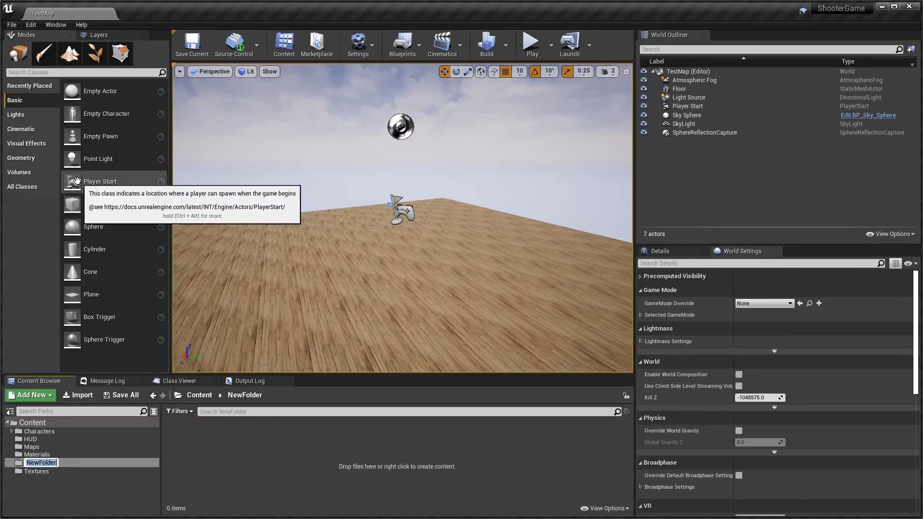
pyautogui.write('Models')
pyautogui.press('Return')
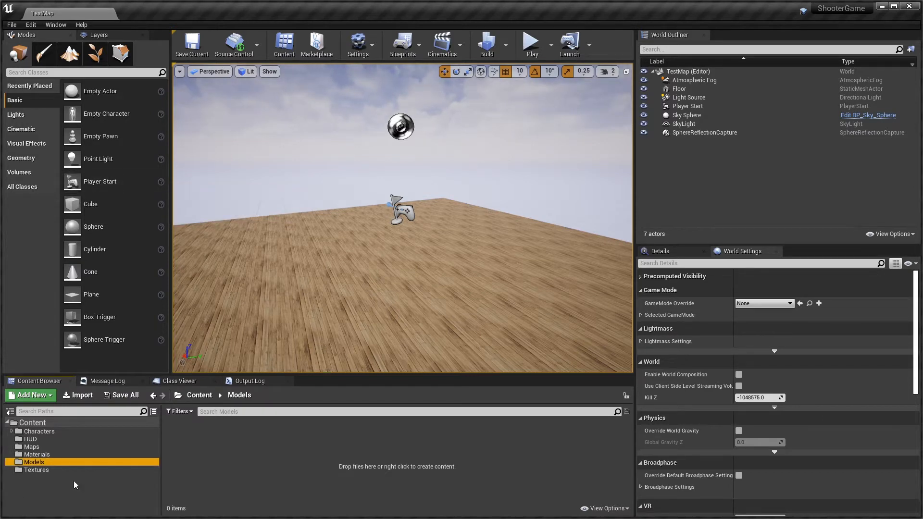
# Create a folder named SlideDoor inside the Models folder and open it.
pyautogui.rightClick(52, 460)
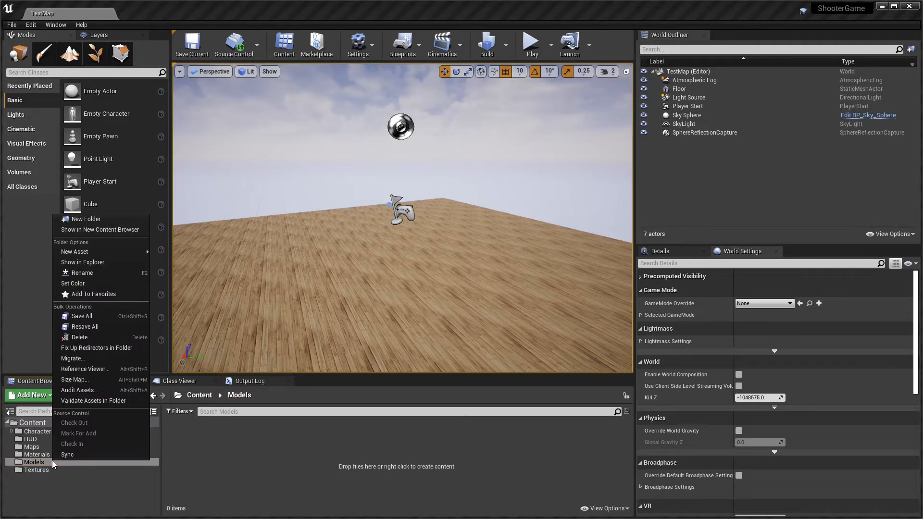
pyautogui.click(244, 474)
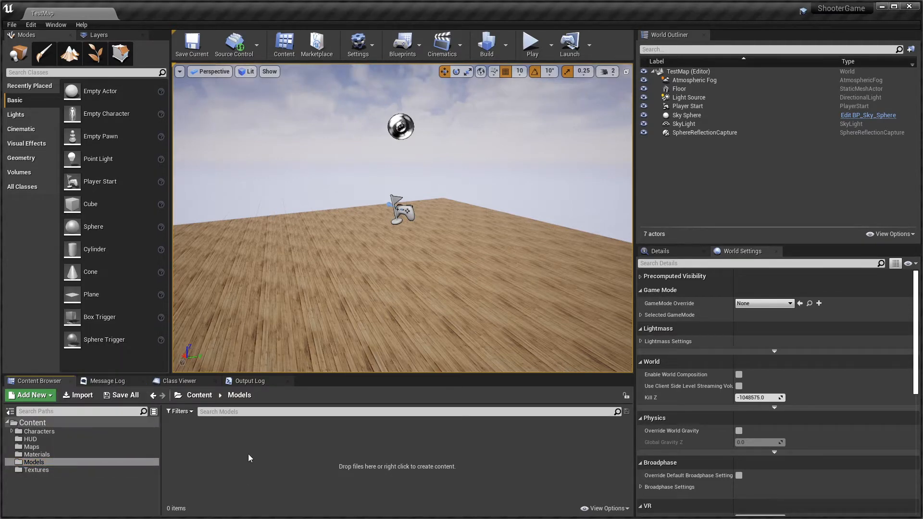
pyautogui.rightClick(198, 433)
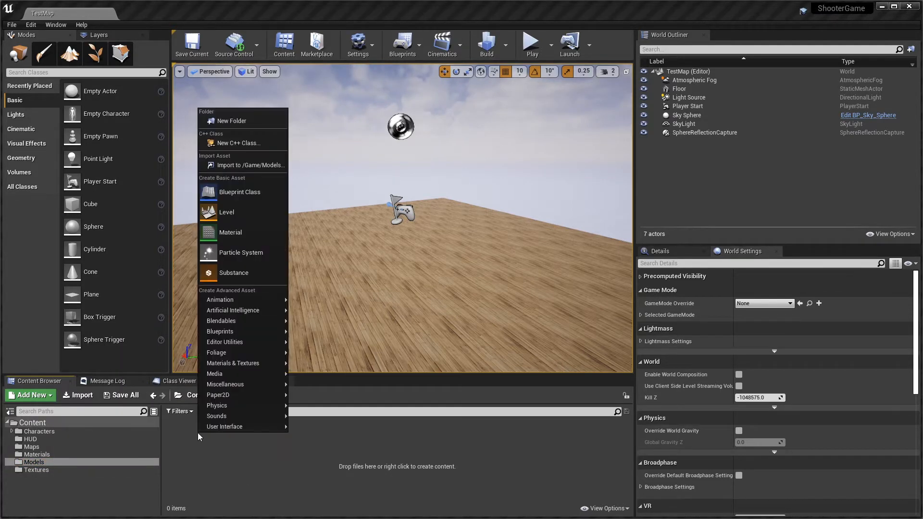
pyautogui.click(242, 122)
pyautogui.write('Doo')
pyautogui.press('BackSpace')
pyautogui.press('BackSpace')
pyautogui.press('BackSpace')
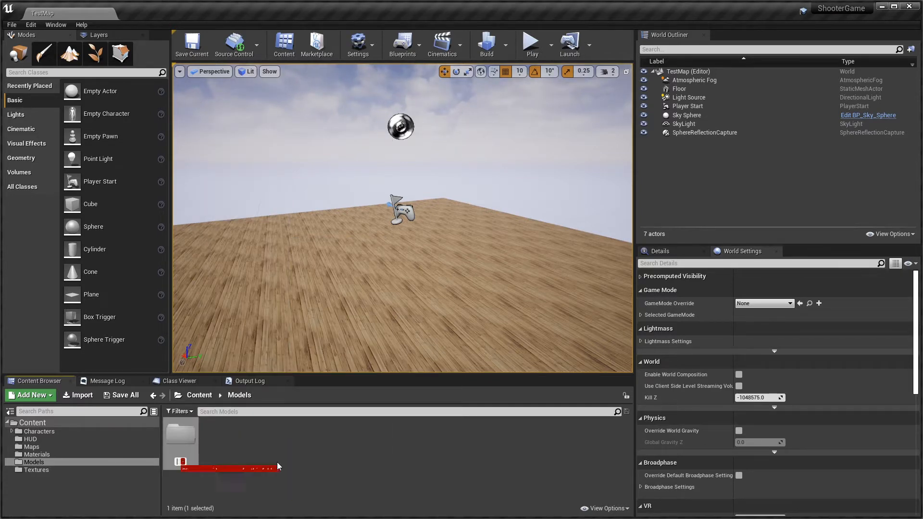
pyautogui.write('SlideDoor')
pyautogui.press('Return')
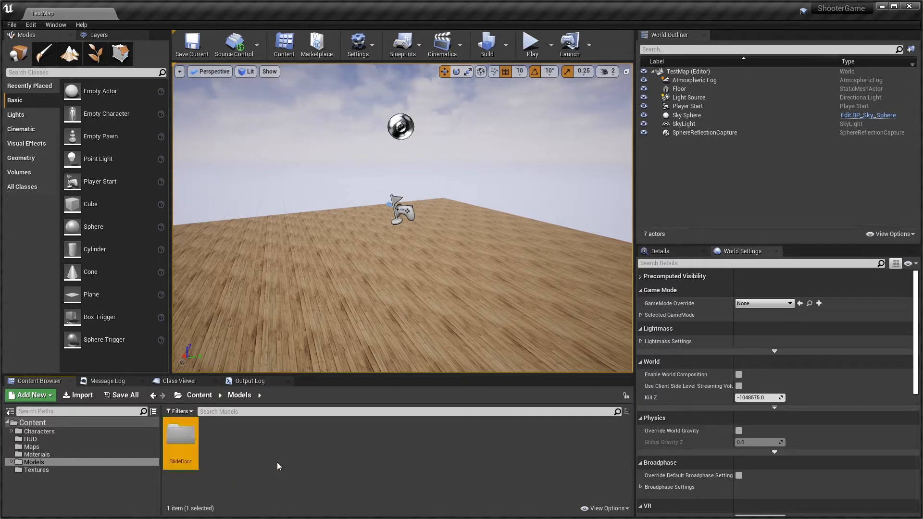
pyautogui.doubleClick(190, 440)
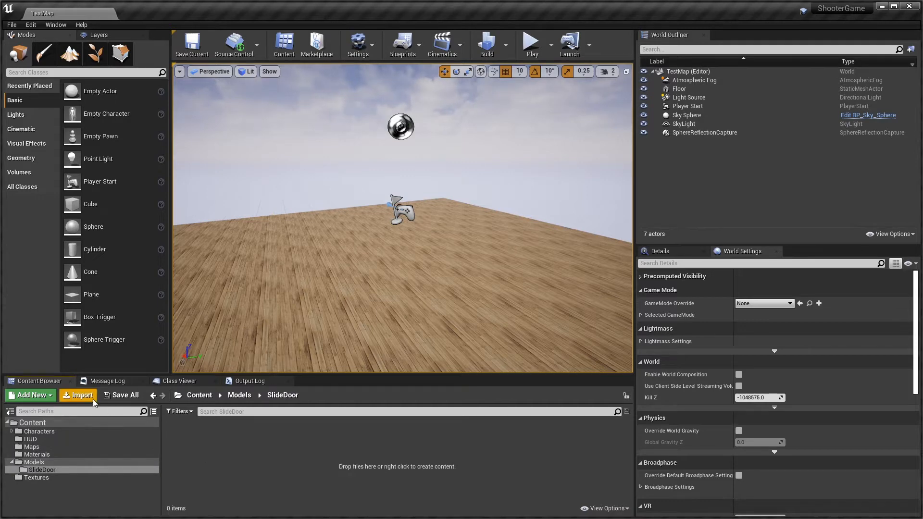
# Start an asset import and browse from Unreal Course to the StaticMesh folder in Blender/SceneComponents/ExportedFbx.
pyautogui.click(77, 397)
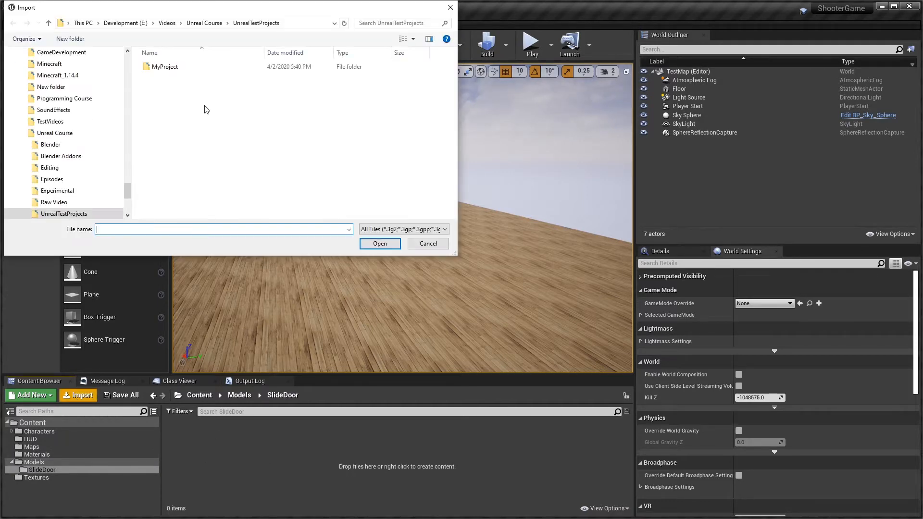
pyautogui.click(210, 24)
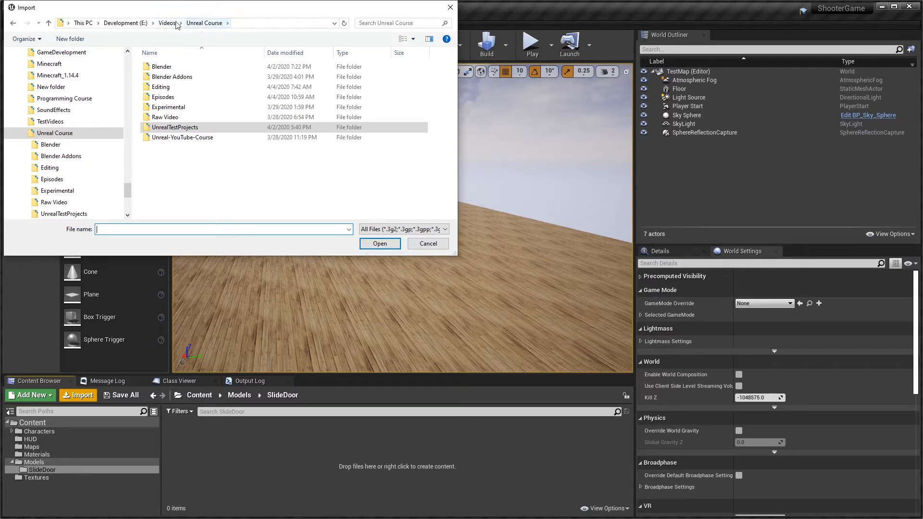
pyautogui.doubleClick(177, 69)
pyautogui.doubleClick(178, 87)
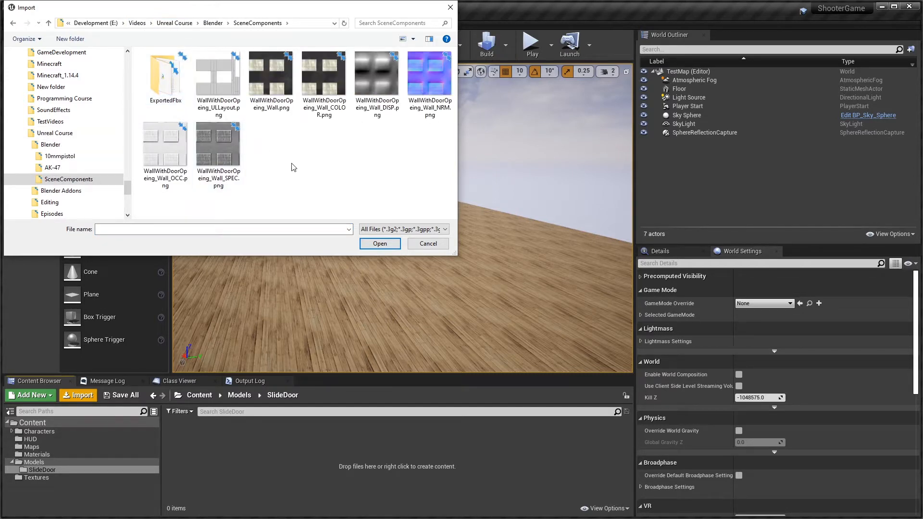
pyautogui.doubleClick(166, 80)
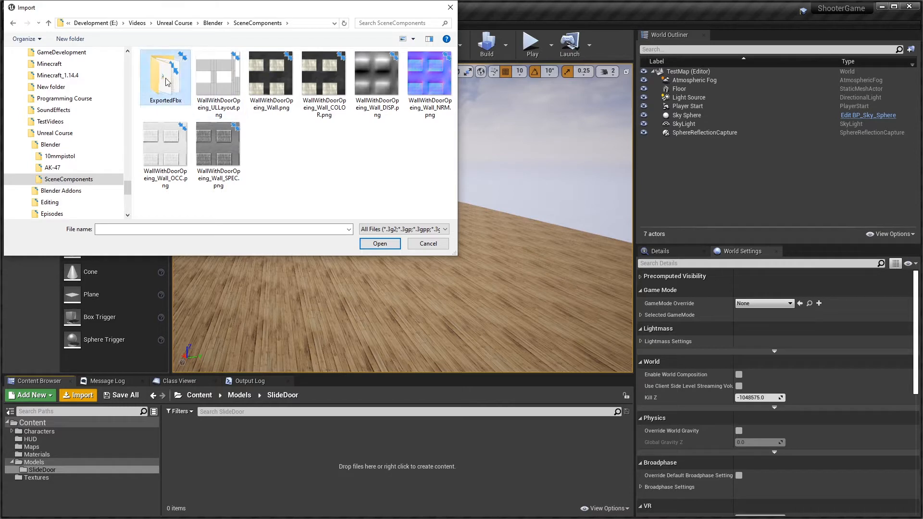
pyautogui.doubleClick(166, 68)
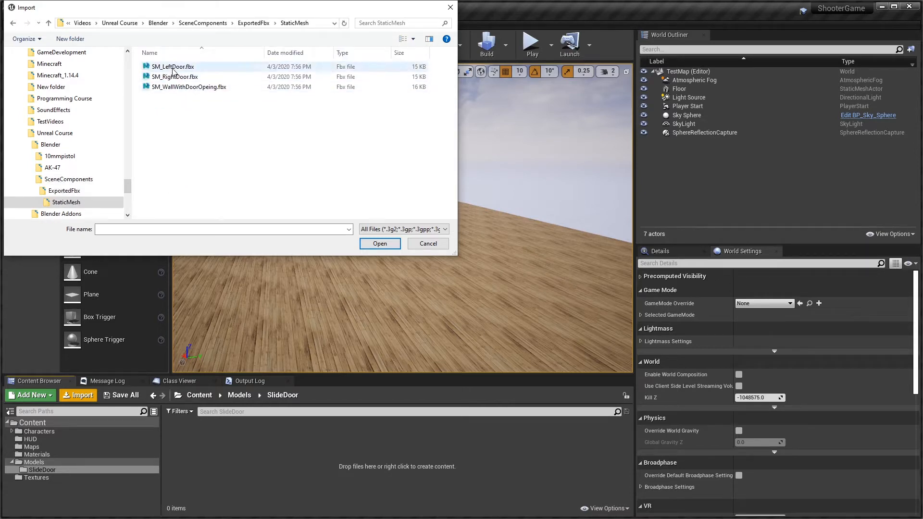
# Import SM_LeftDoor.fbx, SM_RightDoor.fbx and SM_WallWithDoorOpeing.fbx together, using the default FBX import options for all.
pyautogui.click(173, 68)
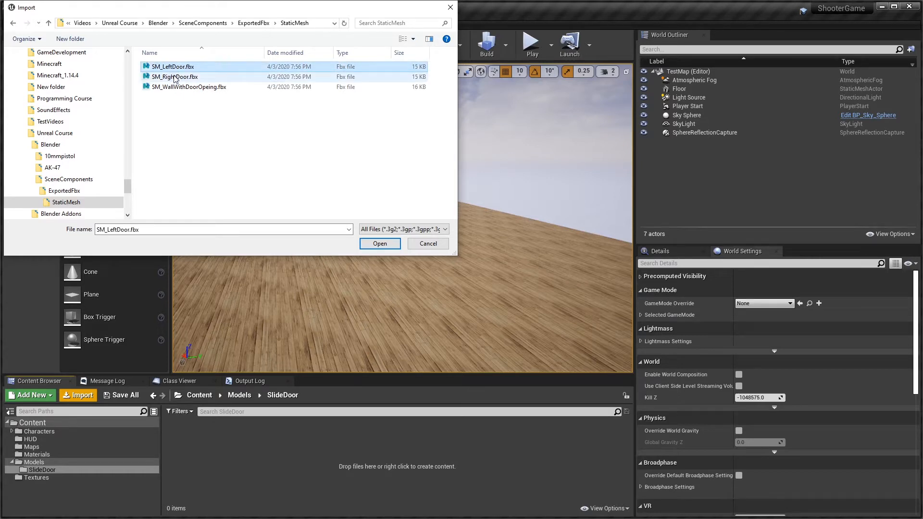
pyautogui.click(176, 78)
pyautogui.click(173, 67)
pyautogui.keyDown('ctrl'); pyautogui.click(176, 77); pyautogui.keyUp('ctrl')
pyautogui.keyDown('ctrl'); pyautogui.click(185, 87); pyautogui.keyUp('ctrl')
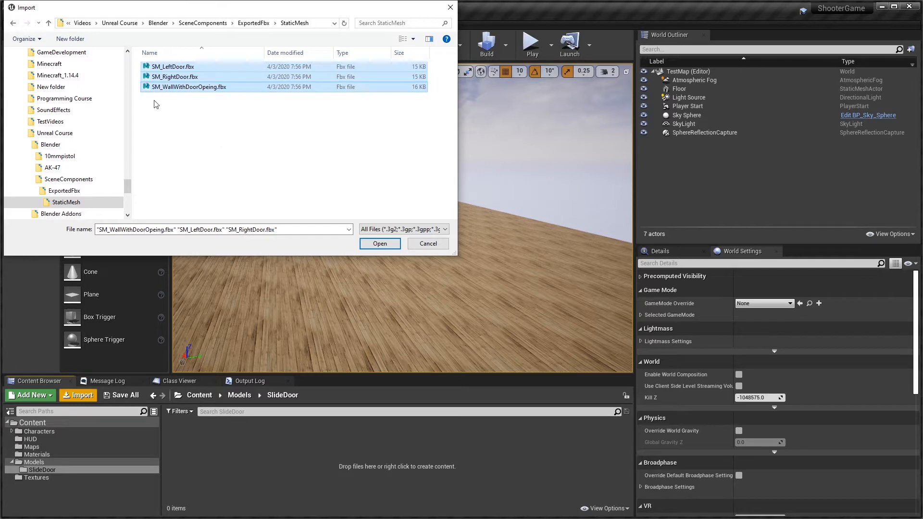
pyautogui.click(380, 244)
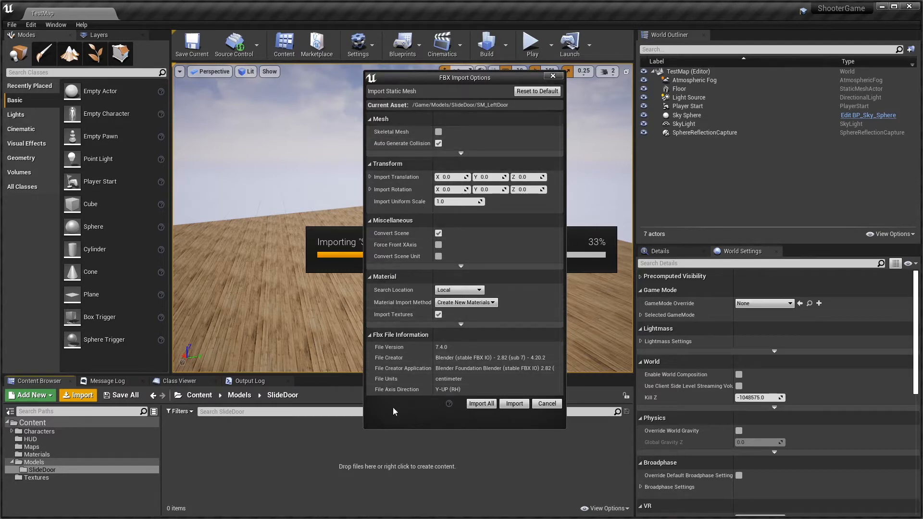
pyautogui.click(485, 405)
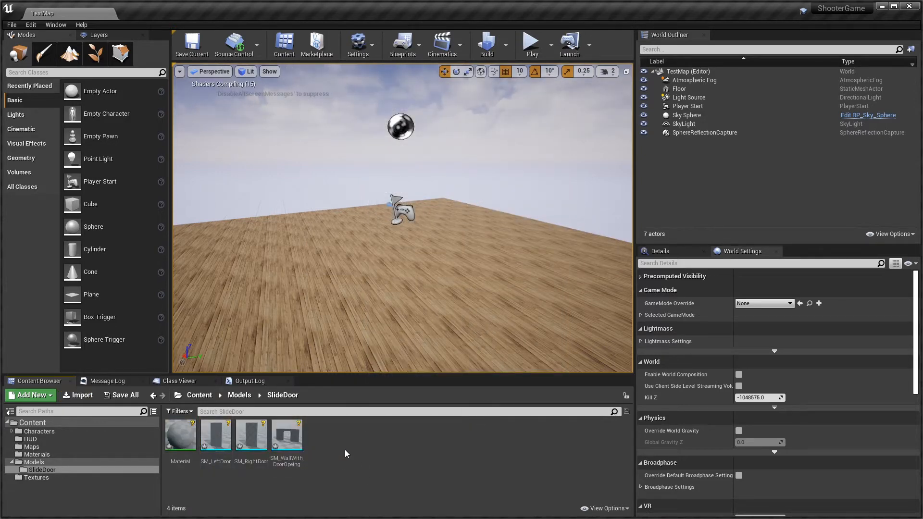
# Place the SM_WallWithDoorOpeing mesh on the wooden floor in the level.
pyautogui.moveTo(289, 442)
pyautogui.moveTo(289, 443); pyautogui.dragTo(565, 347)
pyautogui.moveTo(563, 349); pyautogui.dragTo(435, 340)
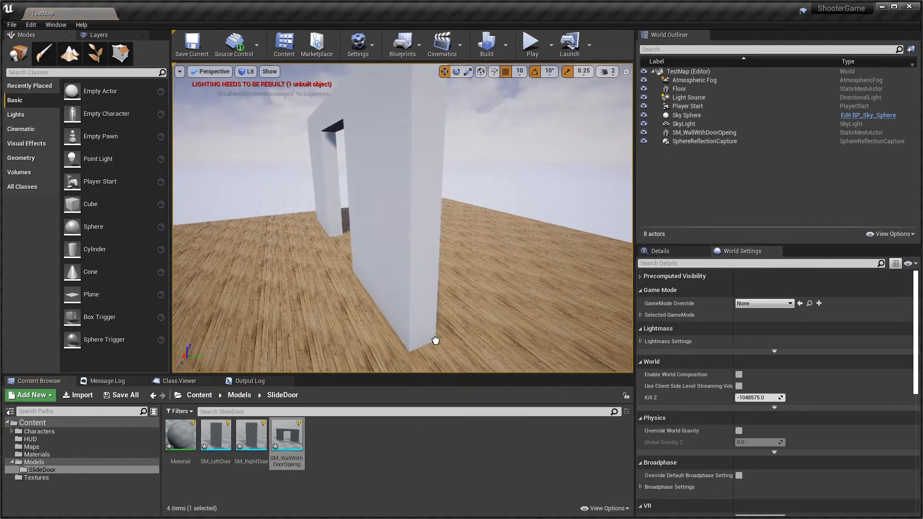
# Force delete the material and all three imported static meshes from the SlideDoor folder.
pyautogui.click(182, 442)
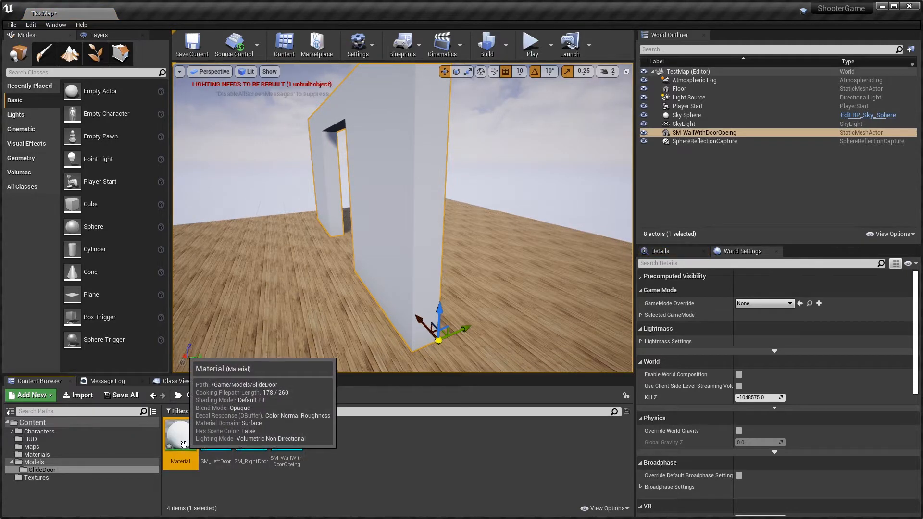
pyautogui.keyDown('shift'); pyautogui.click(291, 436); pyautogui.keyUp('shift')
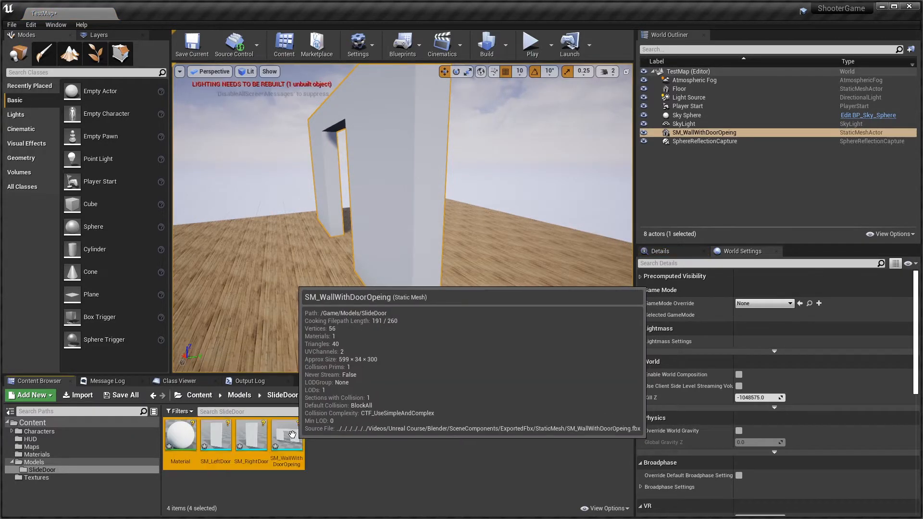
pyautogui.press('Delete')
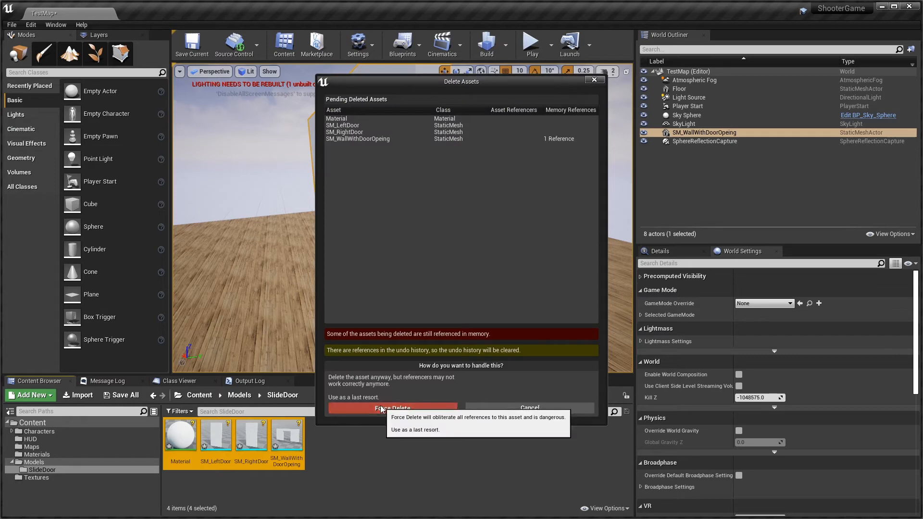
pyautogui.click(383, 410)
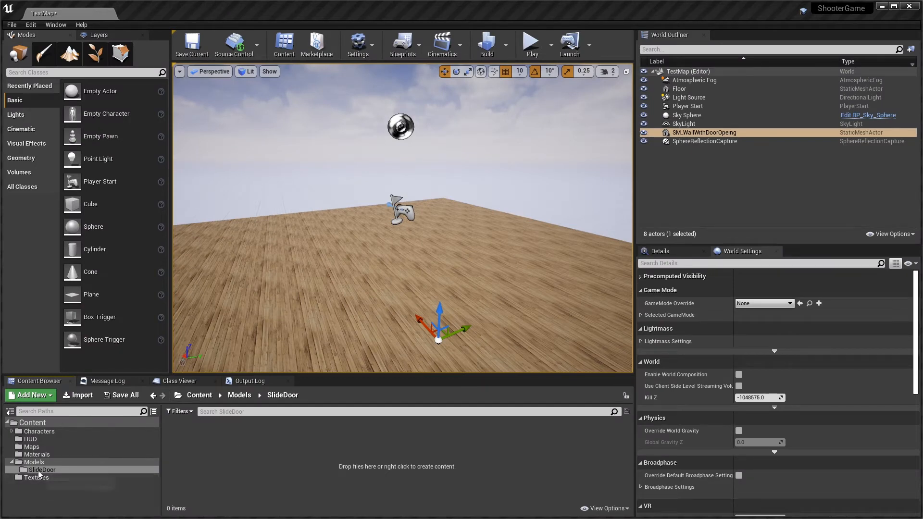
# Start an import into SlideDoor and browse to the StaticMesh folder in Unreal-YouTube-Course/Assets/Blender/ExportedFbx.
pyautogui.click(80, 395)
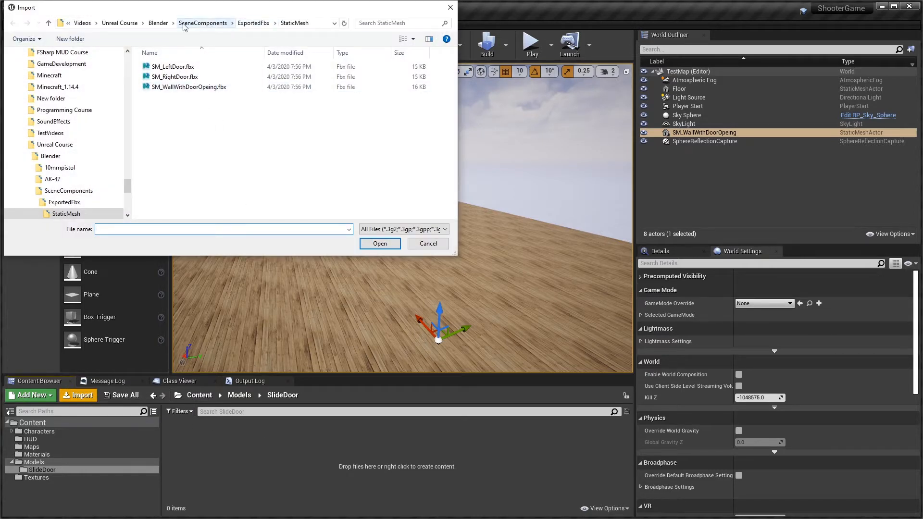
pyautogui.click(119, 23)
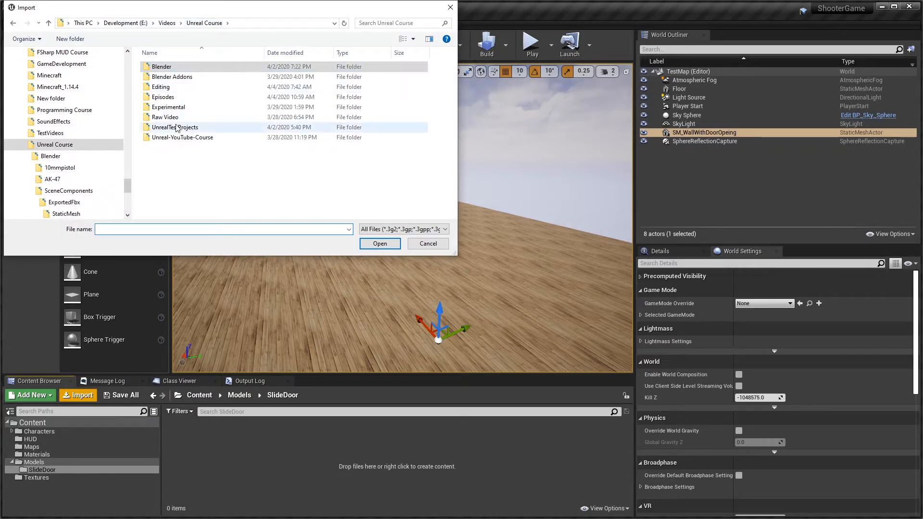
pyautogui.click(174, 139)
pyautogui.doubleClick(174, 138)
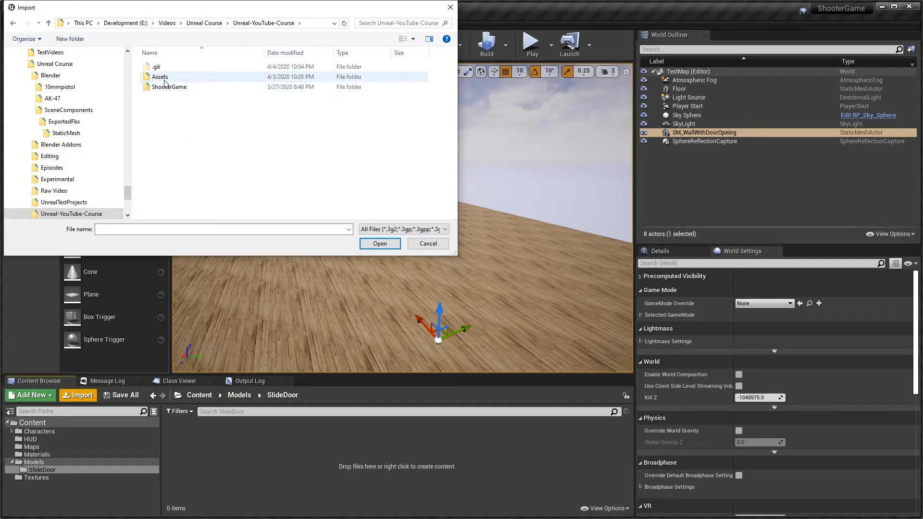
pyautogui.doubleClick(168, 77)
pyautogui.doubleClick(168, 67)
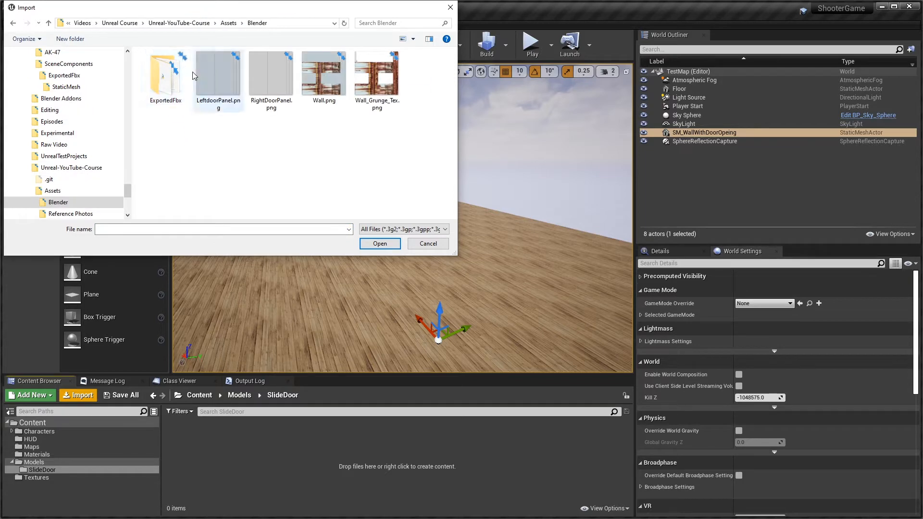
pyautogui.doubleClick(165, 87)
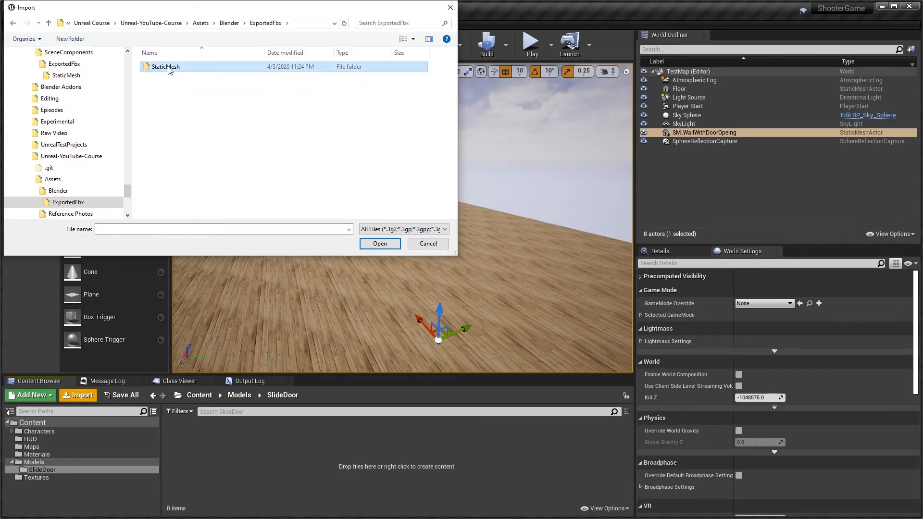
pyautogui.doubleClick(170, 68)
# Import SM_LeftdoorPanel.fbx, SM_RightDoorPanel.fbx and SM_Wall.fbx together, using the default FBX import options for all.
pyautogui.click(174, 67)
pyautogui.keyDown('ctrl'); pyautogui.click(177, 77); pyautogui.keyUp('ctrl')
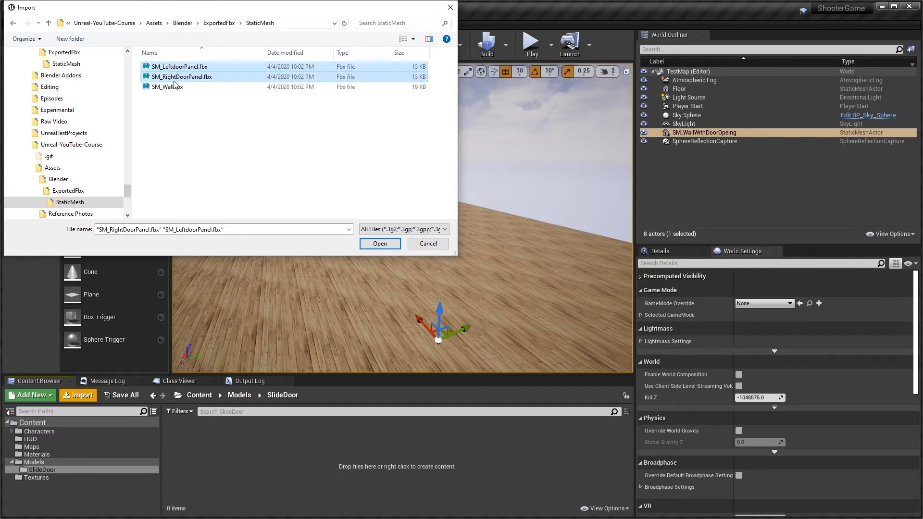
pyautogui.keyDown('ctrl'); pyautogui.click(176, 87); pyautogui.keyUp('ctrl')
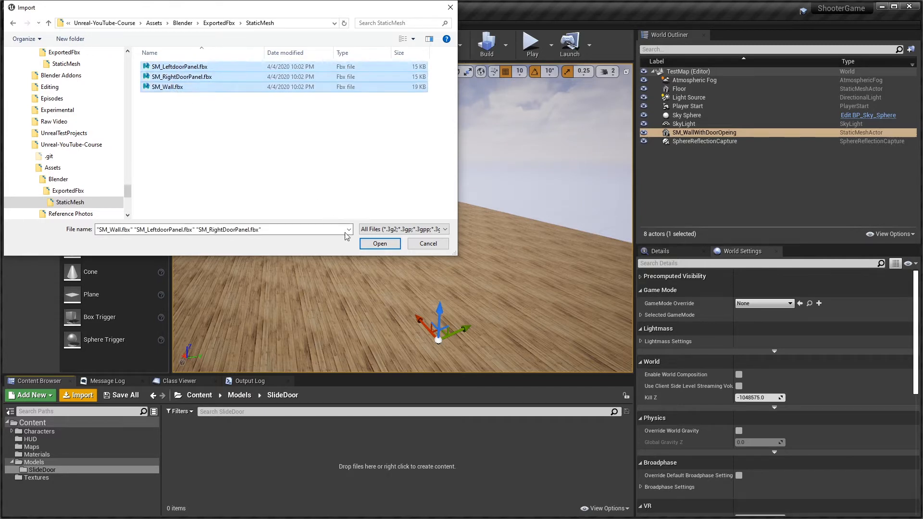
pyautogui.click(376, 244)
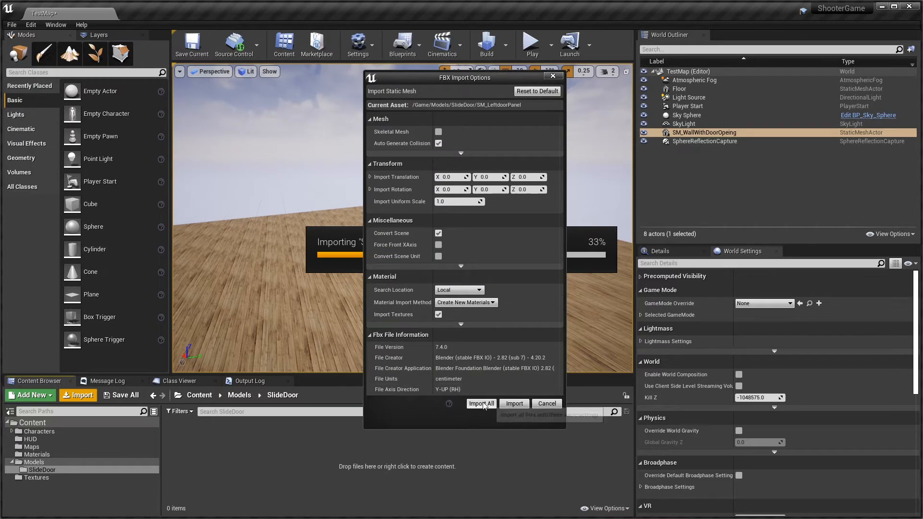
pyautogui.click(483, 404)
# Place the SM_Wall mesh in the level and inspect its shape up close.
pyautogui.moveTo(287, 435); pyautogui.dragTo(317, 356)
pyautogui.moveTo(465, 297); pyautogui.dragTo(412, 316, button='right')
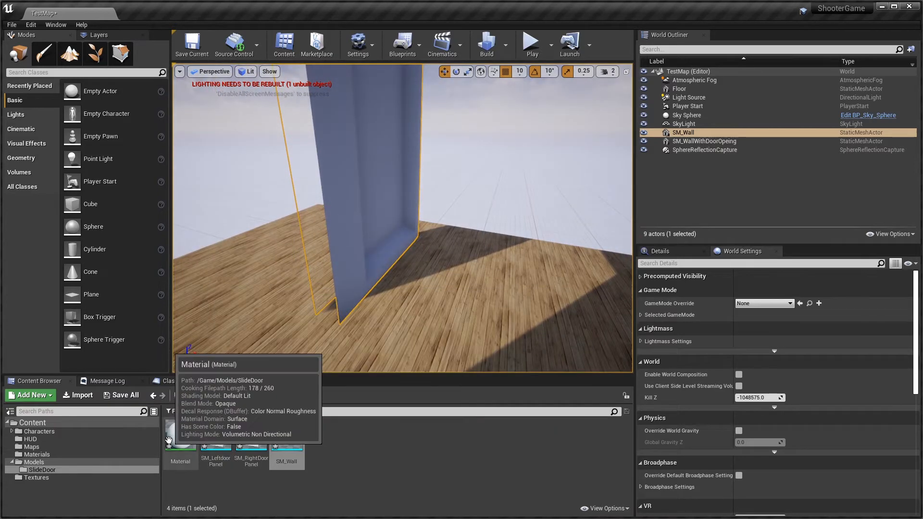
pyautogui.moveTo(406, 224); pyautogui.dragTo(374, 242, button='right')
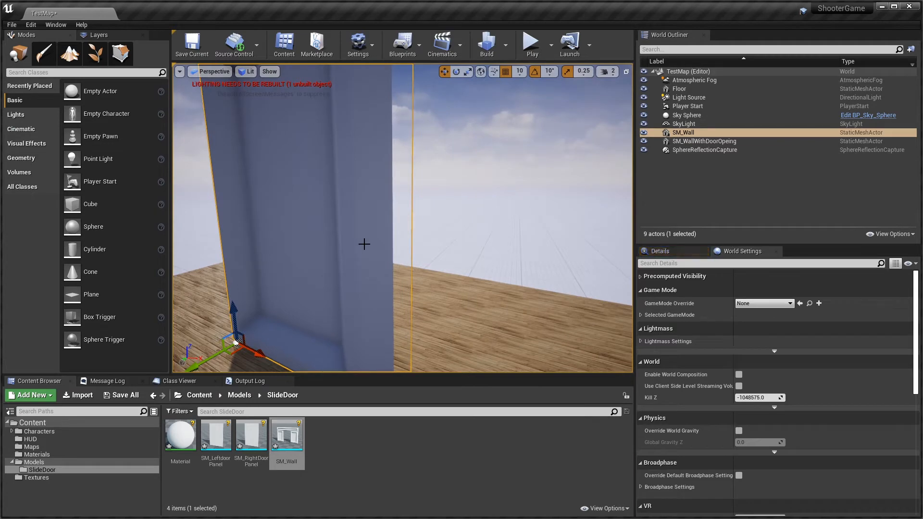
# Delete the SM_Wall actor from the level and clear the asset selection.
pyautogui.press('Delete')
pyautogui.moveTo(351, 348); pyautogui.dragTo(347, 374, button='right')
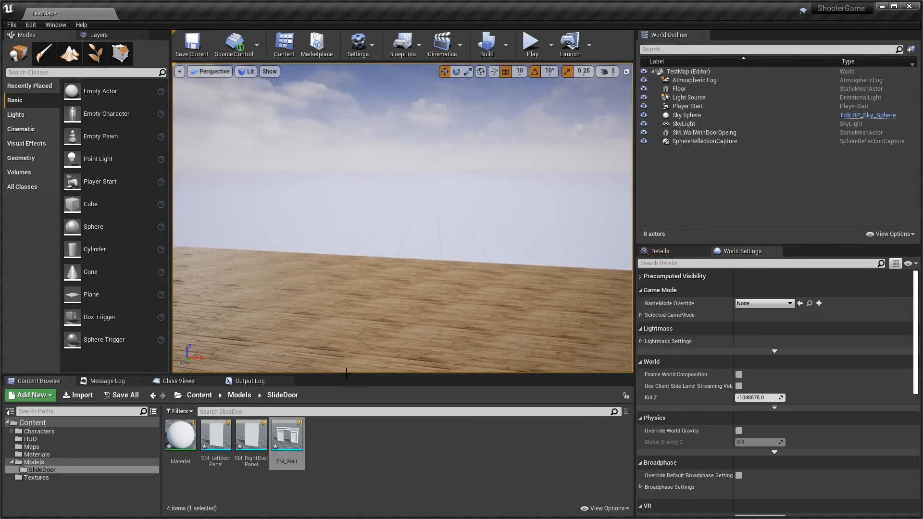
pyautogui.click(352, 434)
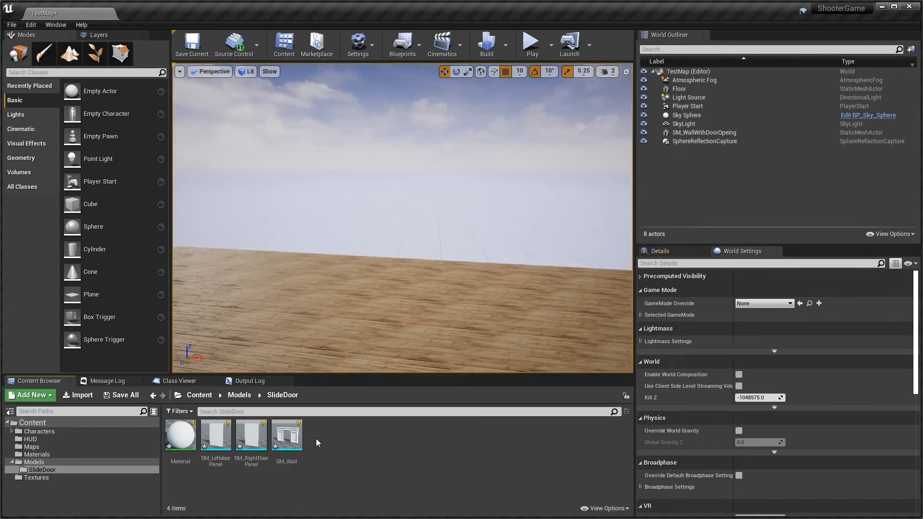
# Create a folder named Blueprints inside the SlideDoor folder and open it.
pyautogui.click(37, 469)
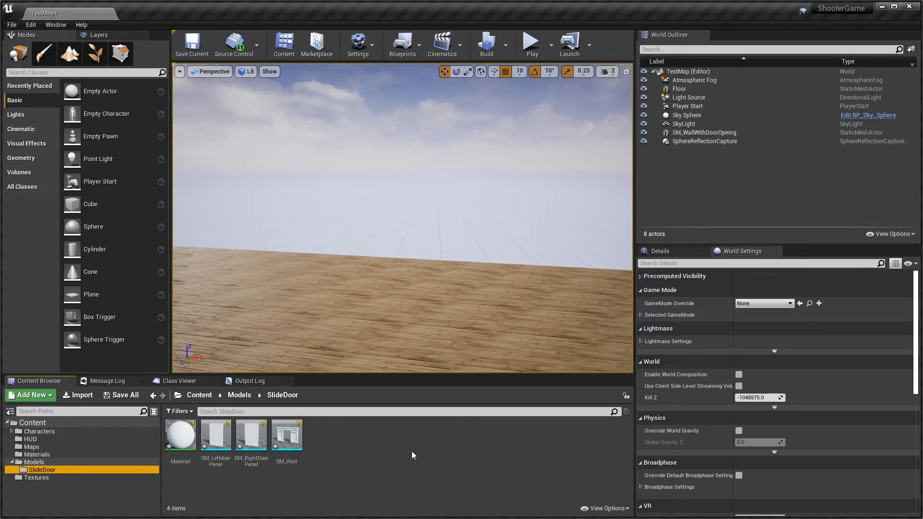
pyautogui.rightClick(335, 436)
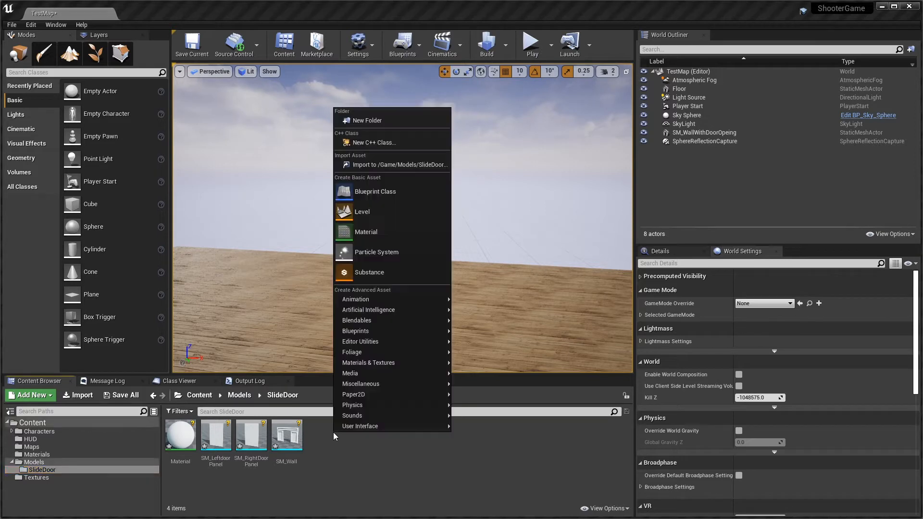
pyautogui.click(360, 119)
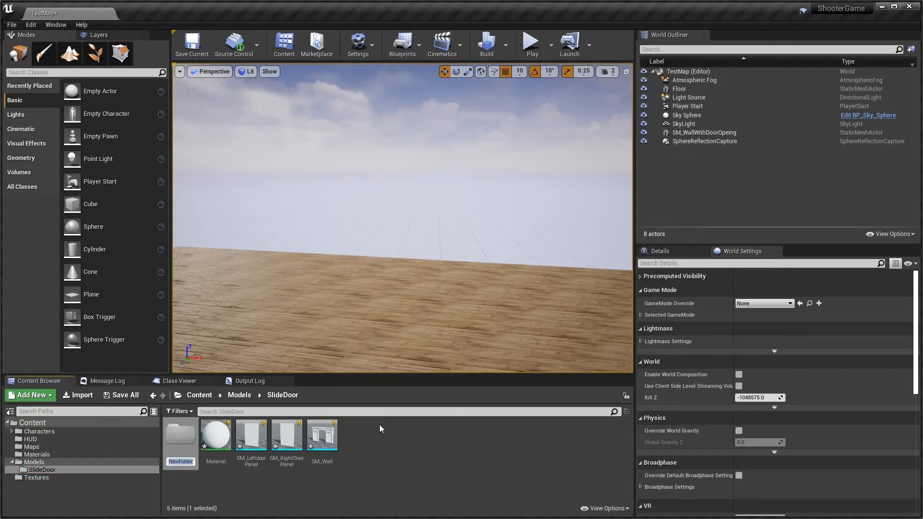
pyautogui.write('Blueprints')
pyautogui.press('Return')
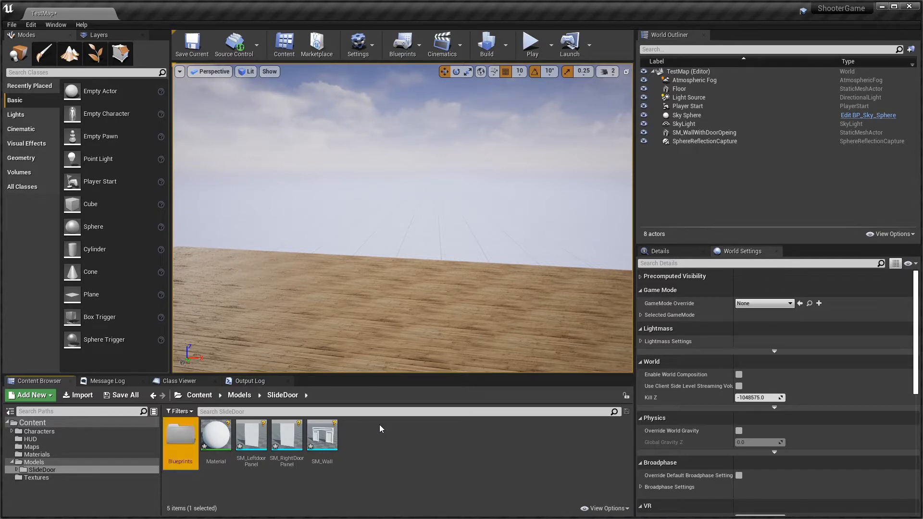
pyautogui.doubleClick(178, 439)
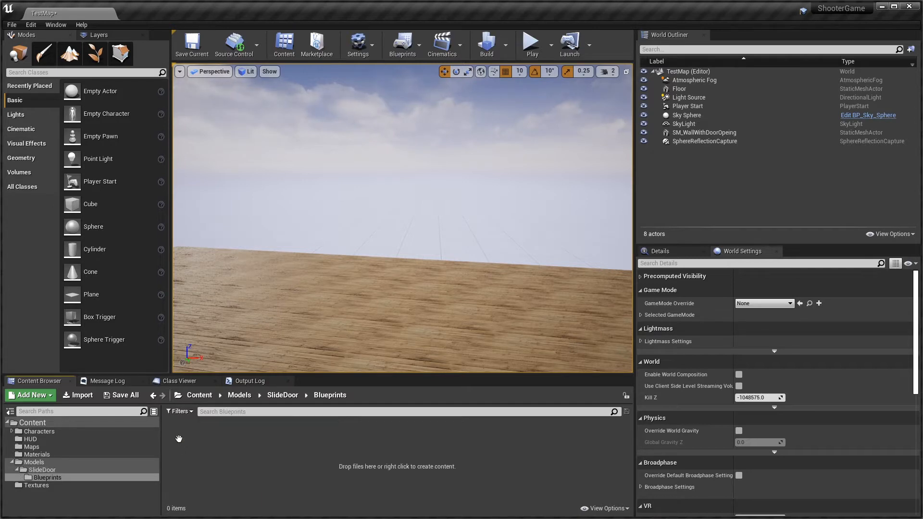
# Create an Actor Blueprint class named SlidingDoorBase_ABP in the Blueprints folder and open it docked in the main window.
pyautogui.rightClick(218, 448)
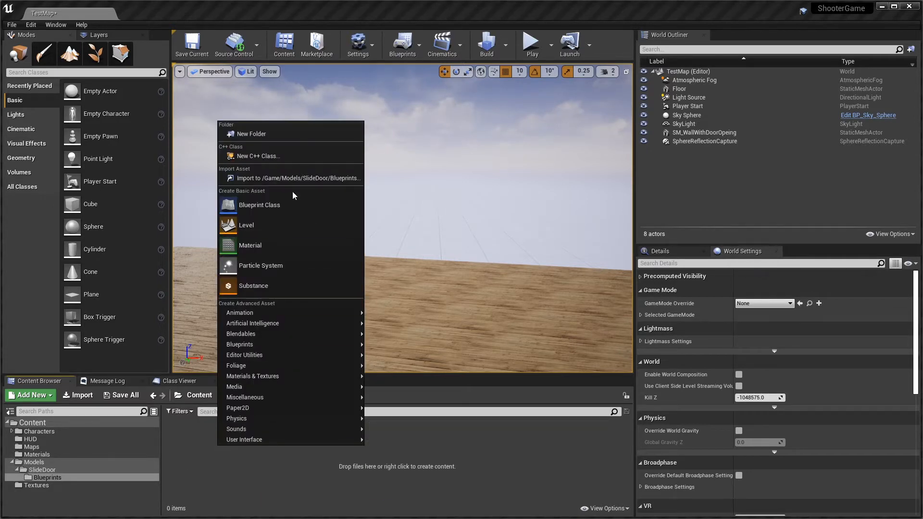
pyautogui.click(287, 207)
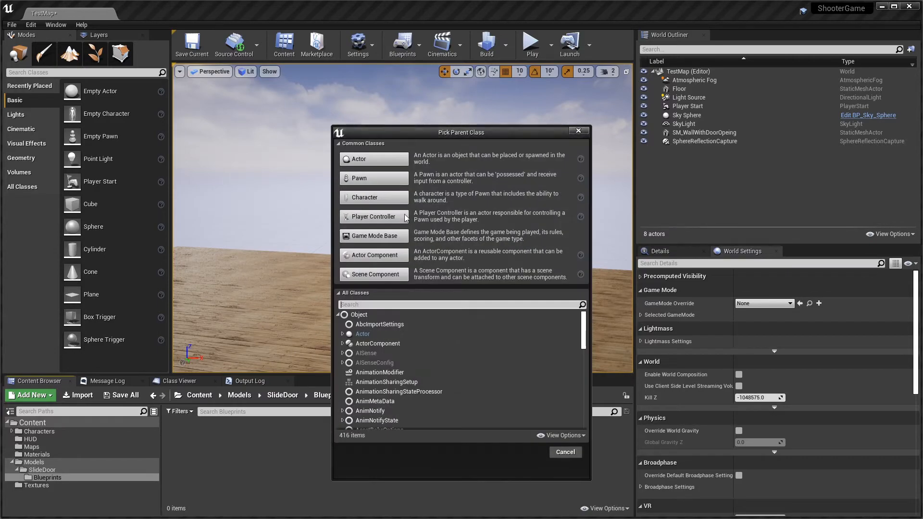
pyautogui.click(386, 158)
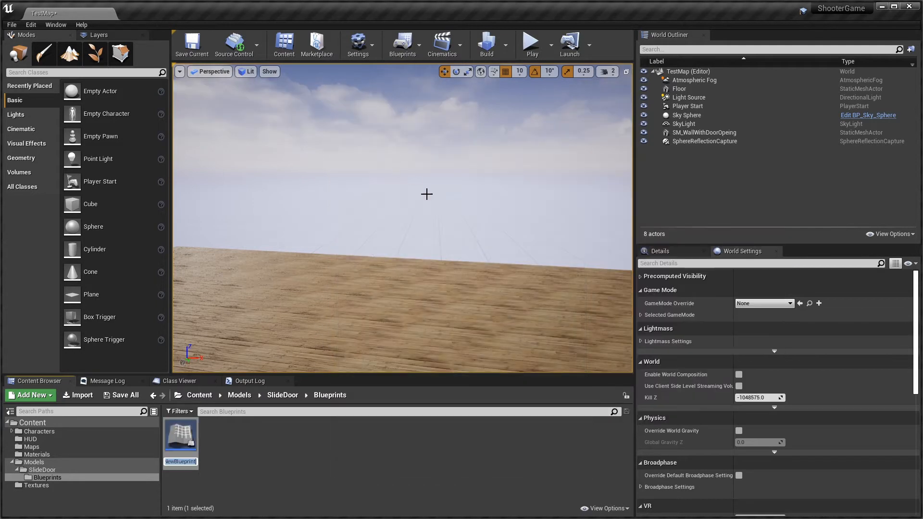
pyautogui.write('Sliding')
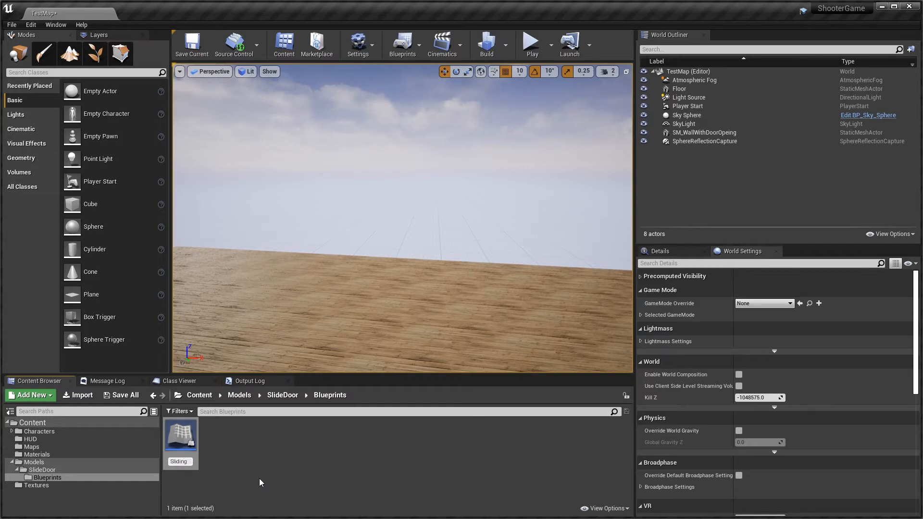
pyautogui.write('DoorBase')
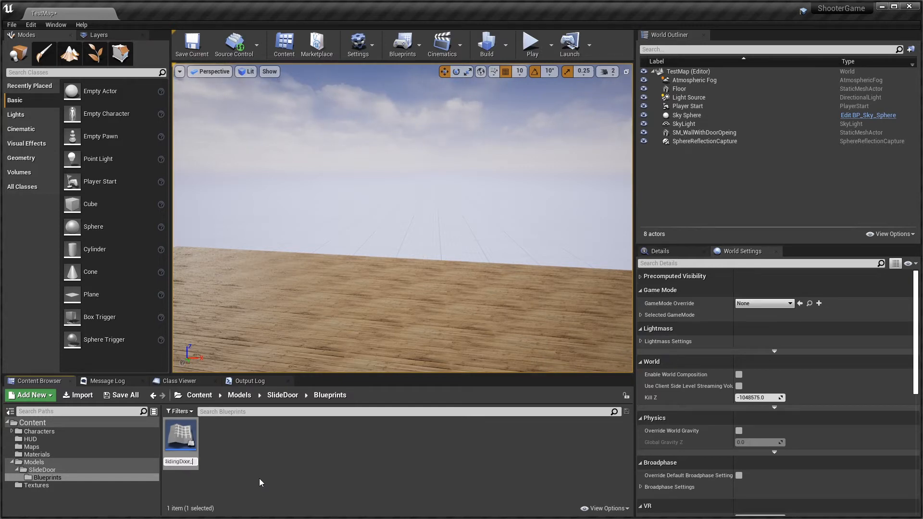
pyautogui.write('_ABP')
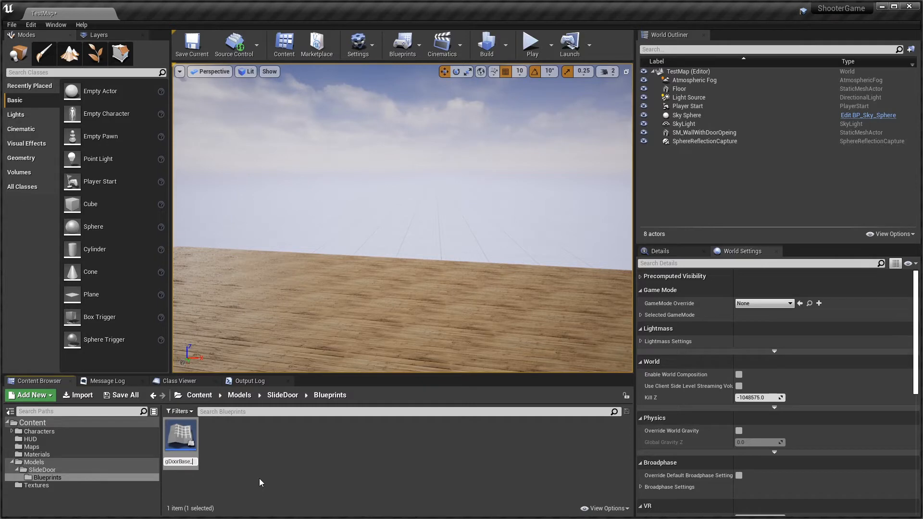
pyautogui.press('Return')
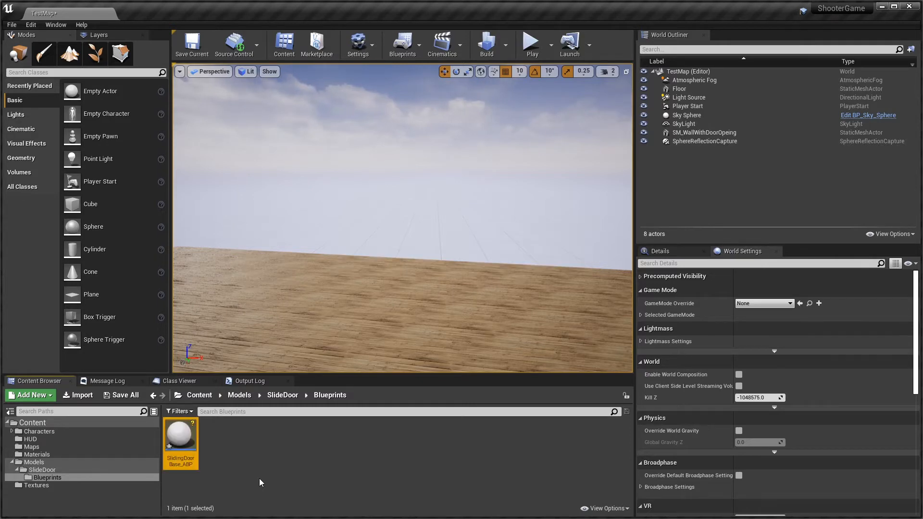
pyautogui.doubleClick(181, 441)
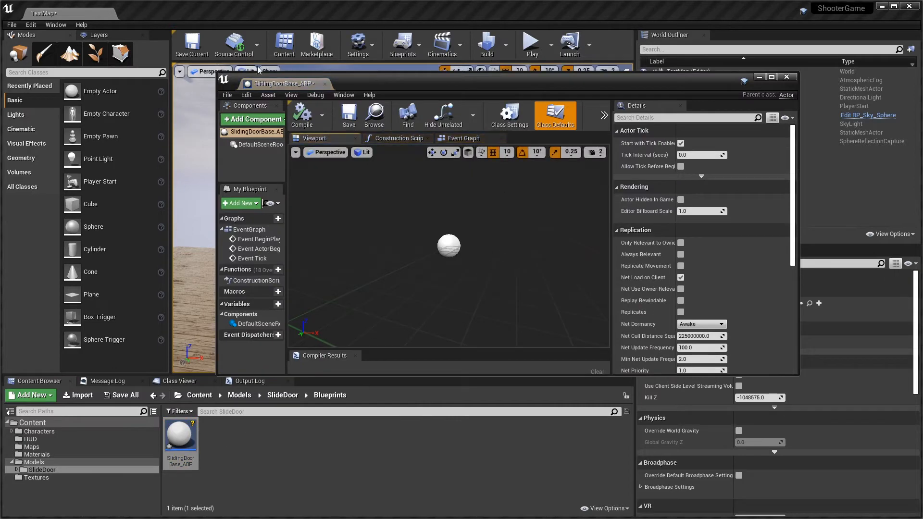
pyautogui.moveTo(278, 83); pyautogui.dragTo(173, 19)
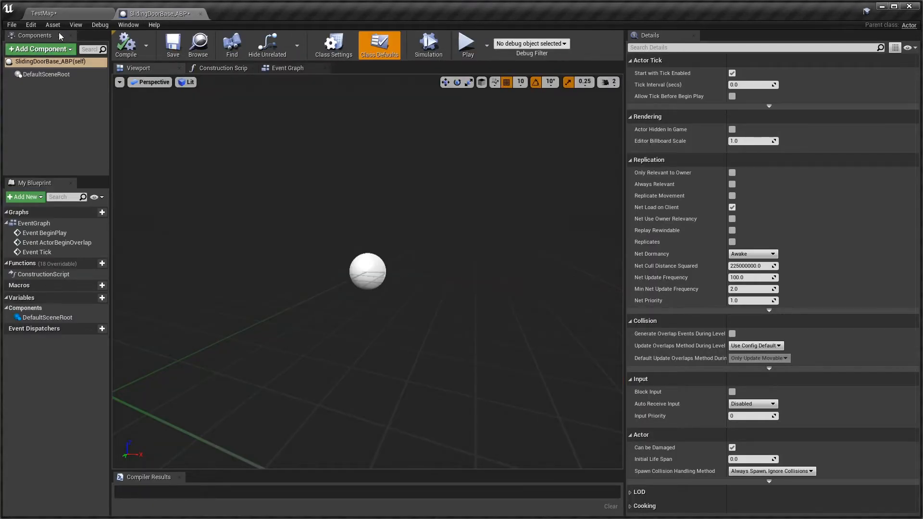
# Add the SM_LeftdoorPanel, SM_RightDoorPanel and SM_Wall meshes from the SlideDoor folder as components of the SlidingDoorBase_ABP Blueprint.
pyautogui.click(58, 11)
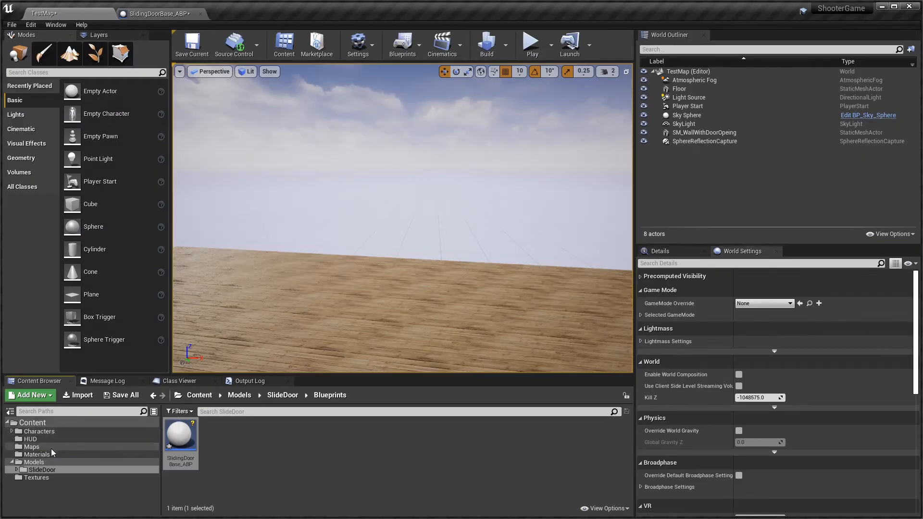
pyautogui.click(42, 461)
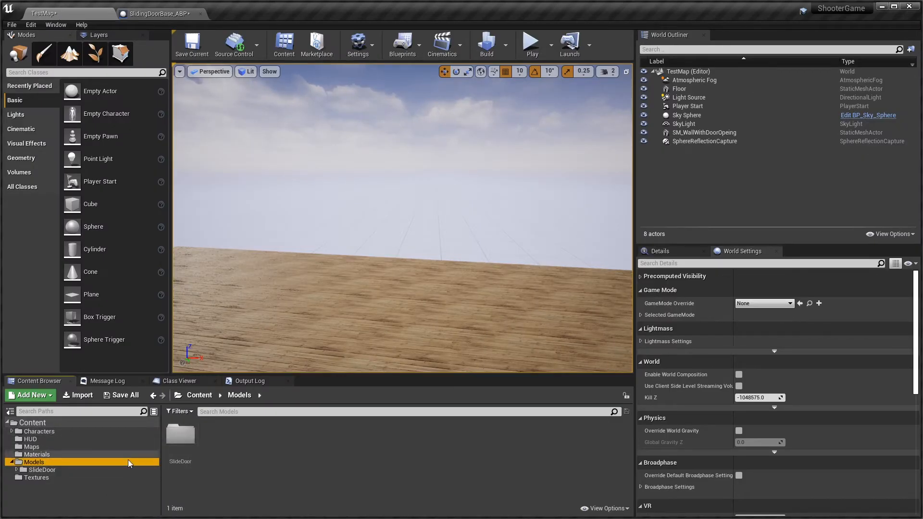
pyautogui.click(38, 469)
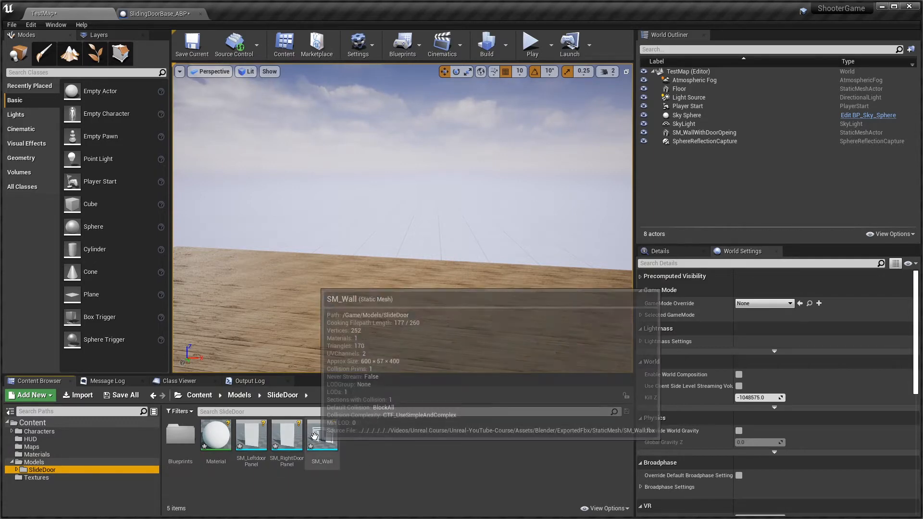
pyautogui.moveTo(247, 438)
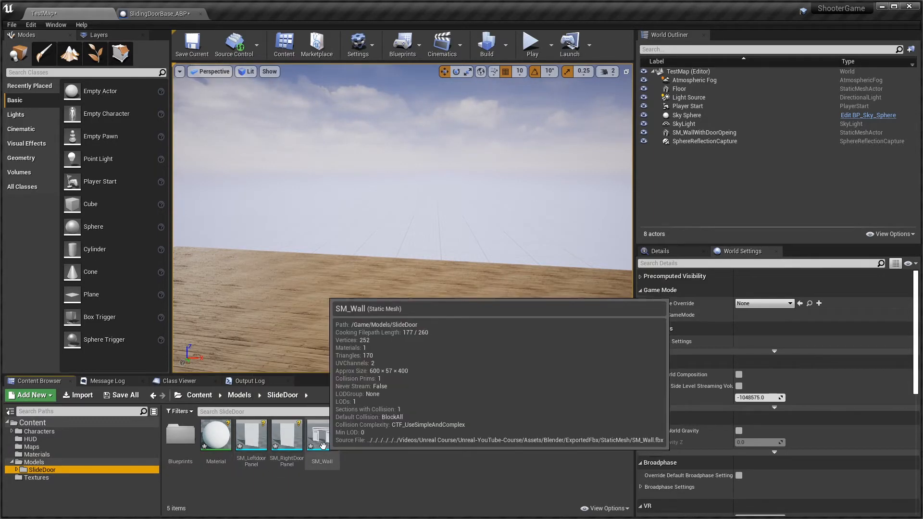
pyautogui.click(250, 437)
pyautogui.keyDown('ctrl'); pyautogui.click(296, 435); pyautogui.keyUp('ctrl')
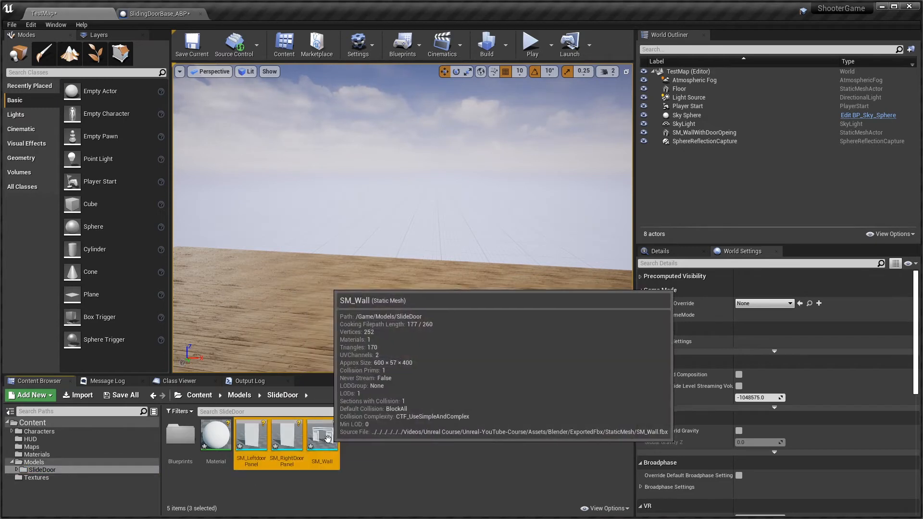
pyautogui.keyDown('ctrl'); pyautogui.click(321, 437); pyautogui.keyUp('ctrl')
pyautogui.moveTo(289, 441); pyautogui.dragTo(55, 108)
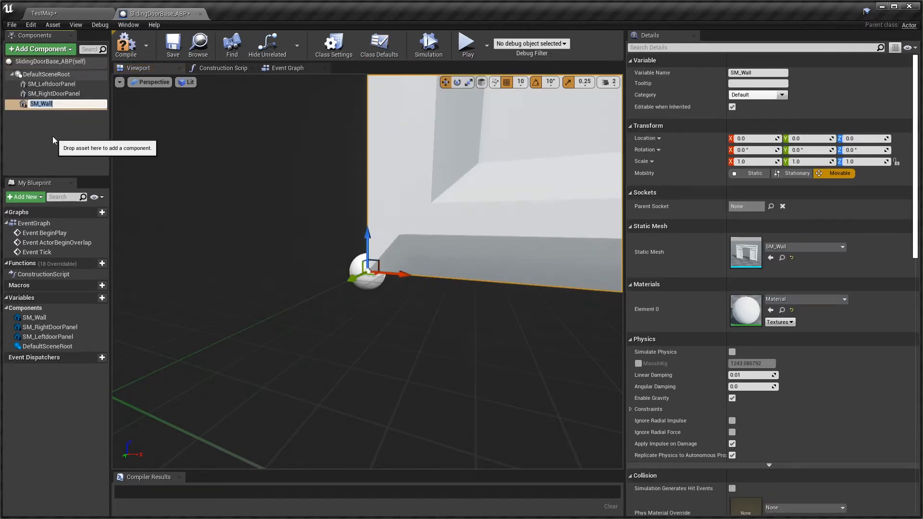
pyautogui.click(53, 137)
# Make SM_Wall the root component of the Blueprint in place of DefaultSceneRoot.
pyautogui.scroll(-5, 476, 232)
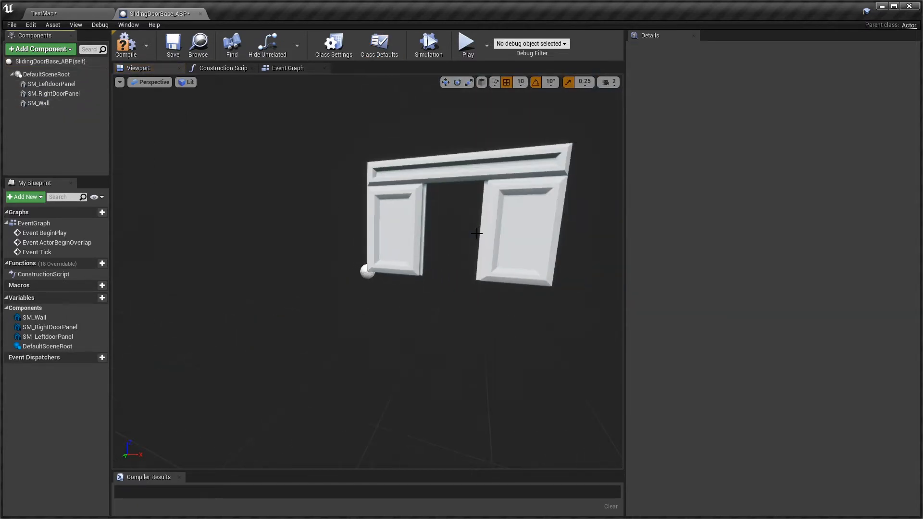
pyautogui.scroll(2, 476, 233)
pyautogui.moveTo(477, 234); pyautogui.dragTo(476, 258, button='right')
pyautogui.press('w')
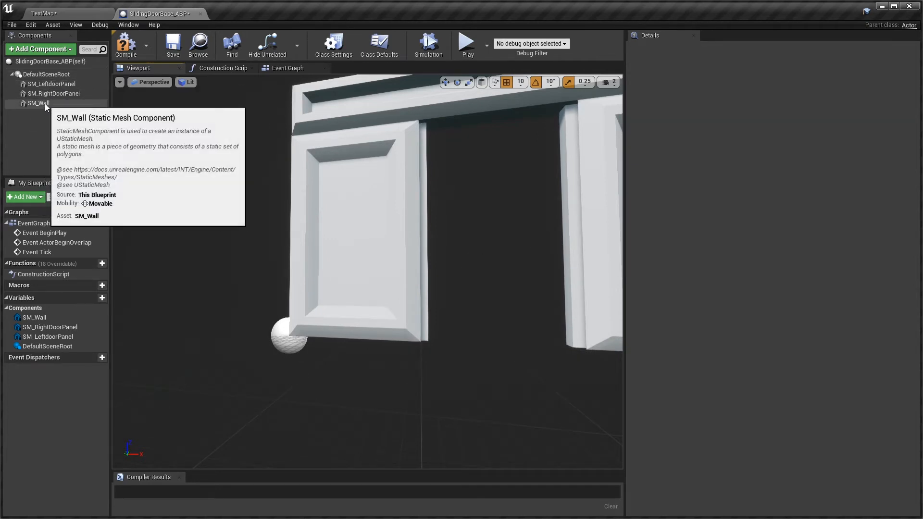
pyautogui.moveTo(45, 105); pyautogui.dragTo(33, 74)
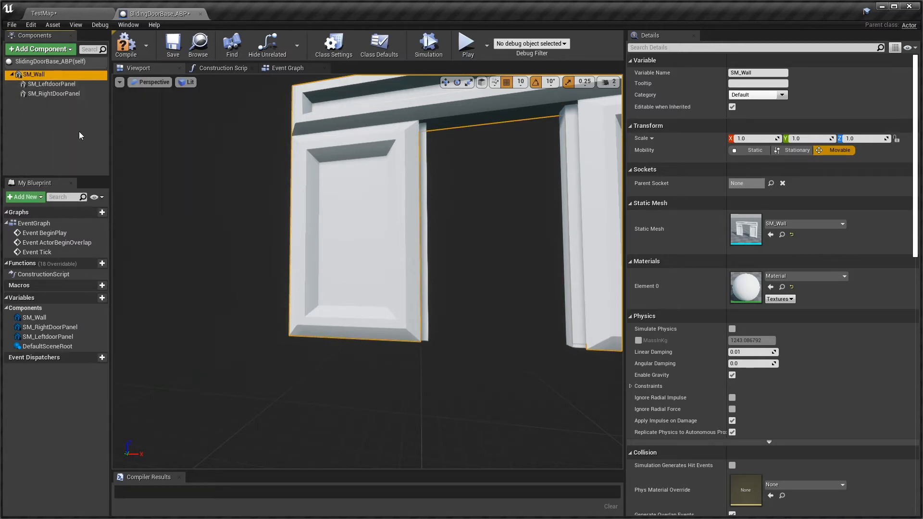
# Check the assembled wall and door panels in the preview, and compile and save the Blueprint.
pyautogui.press('f')
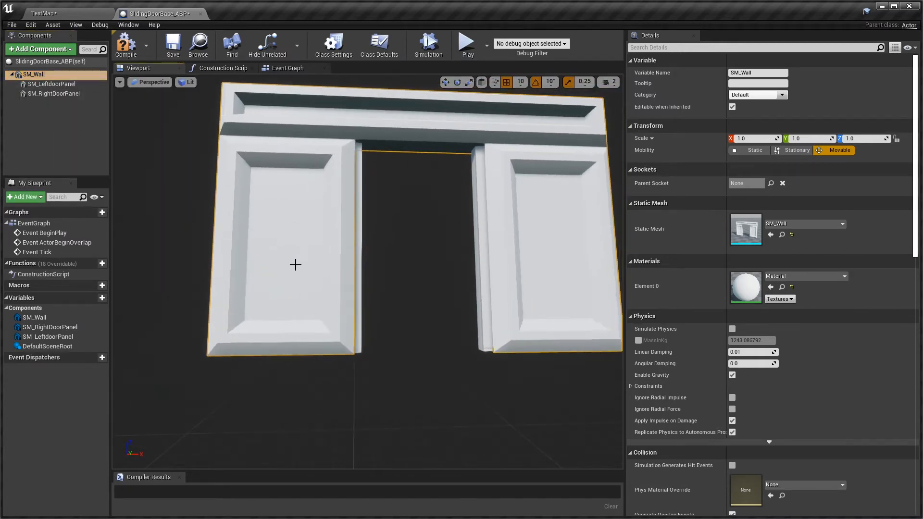
pyautogui.moveTo(380, 283)
pyautogui.mouseDown(button='right')
pyautogui.moveTo(368, 308)
pyautogui.moveTo(393, 275)
pyautogui.mouseUp(button='right')
pyautogui.scroll(-5, 394, 277)
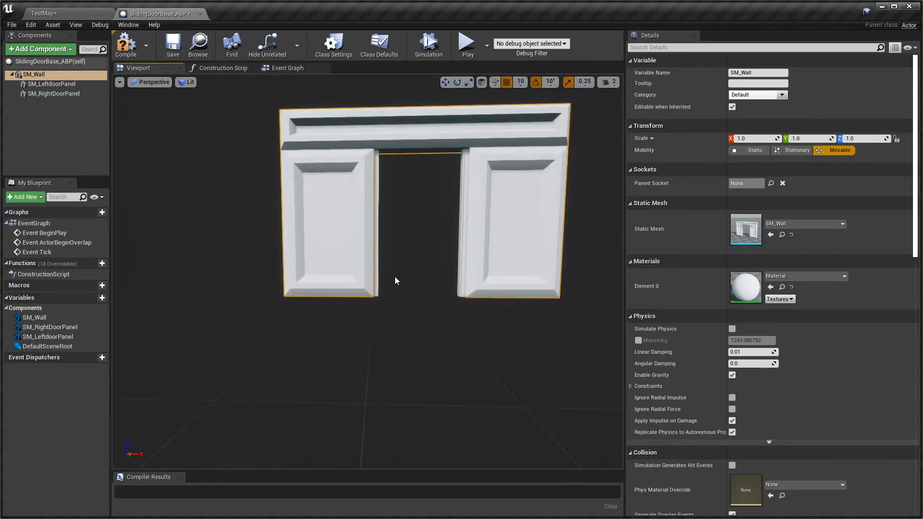
pyautogui.scroll(1, 394, 276)
pyautogui.scroll(1, 394, 274)
pyautogui.scroll(-1, 395, 274)
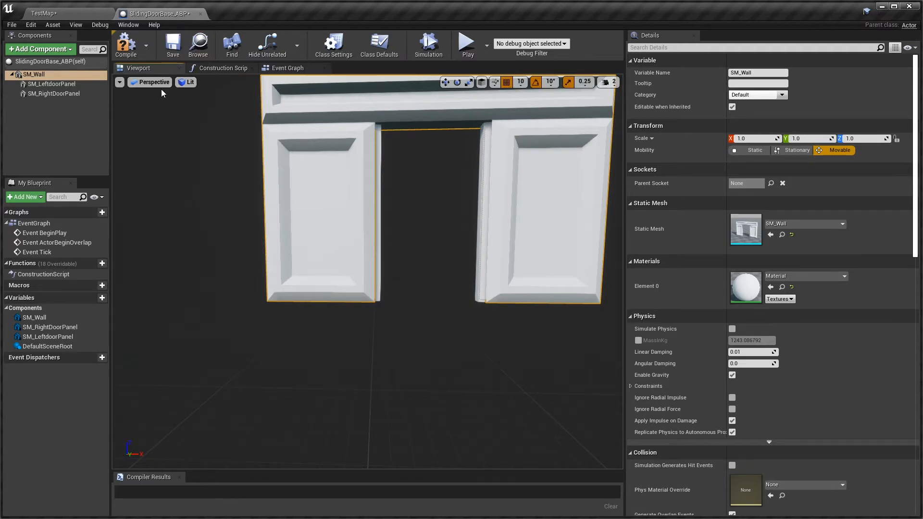
pyautogui.click(126, 44)
pyautogui.click(174, 48)
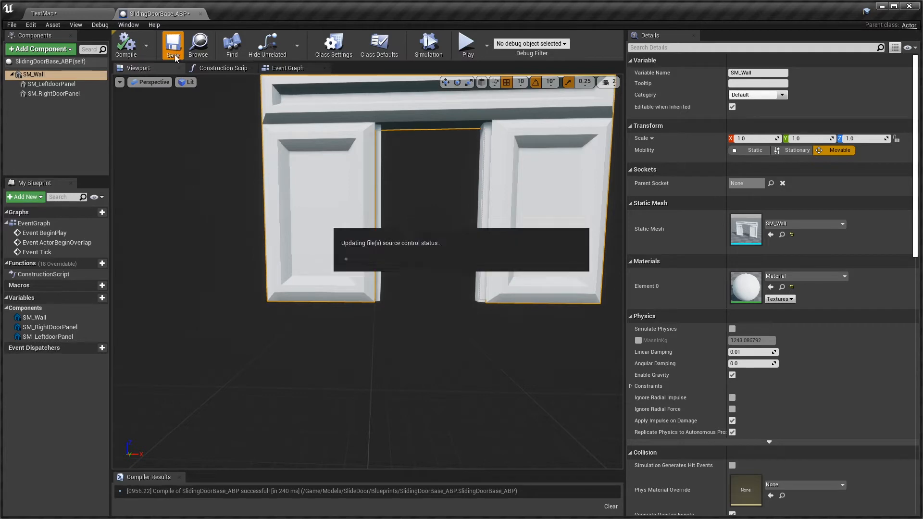
# Open the SM_Wall static mesh from the SlideDoor folder and display its complex collision around the doorway.
pyautogui.click(74, 14)
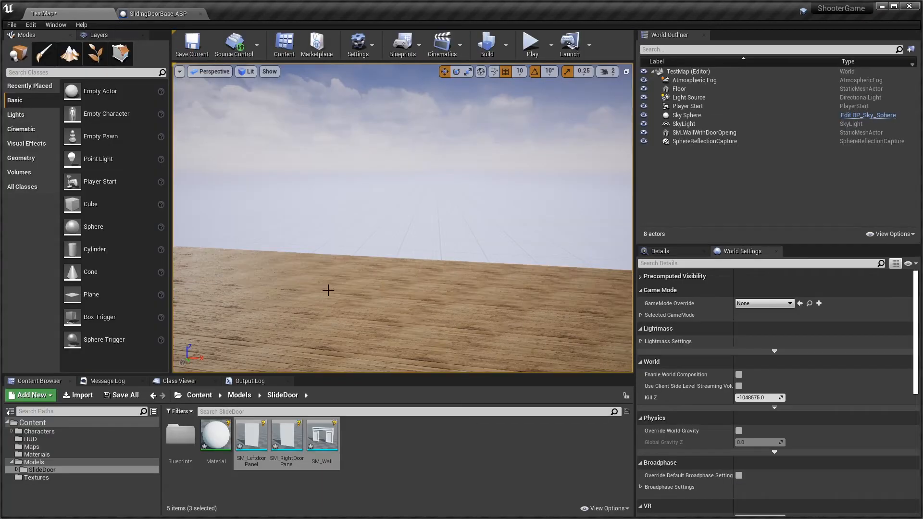
pyautogui.doubleClick(321, 443)
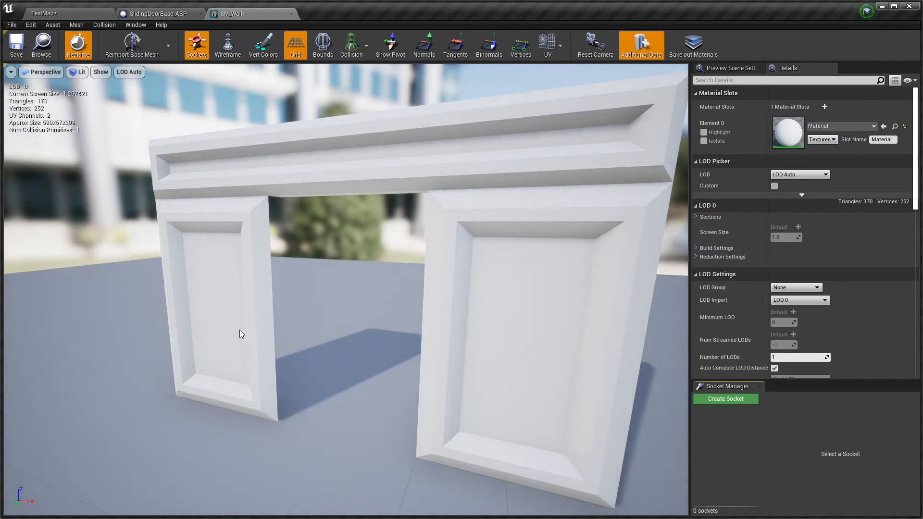
pyautogui.moveTo(381, 240); pyautogui.dragTo(395, 206, button='right')
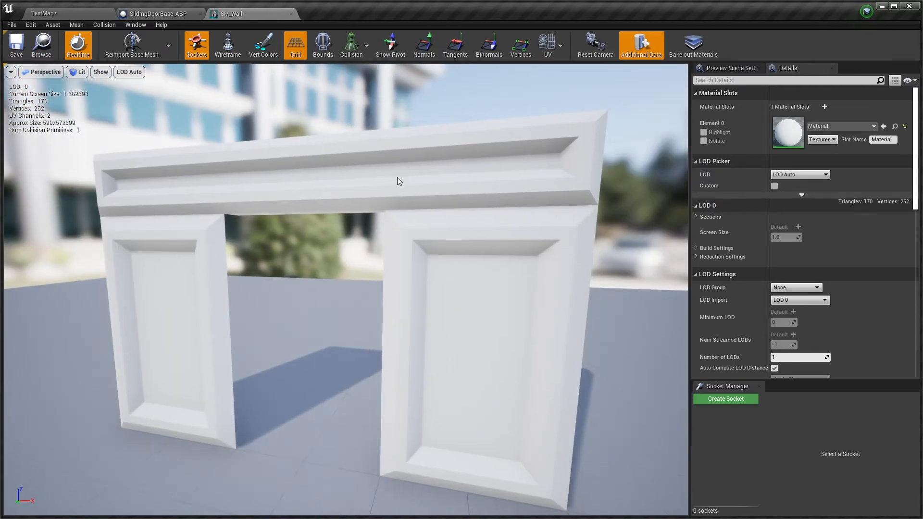
pyautogui.moveTo(346, 289)
pyautogui.mouseDown(button='right')
pyautogui.moveTo(364, 288)
pyautogui.moveTo(356, 288)
pyautogui.mouseUp(button='right')
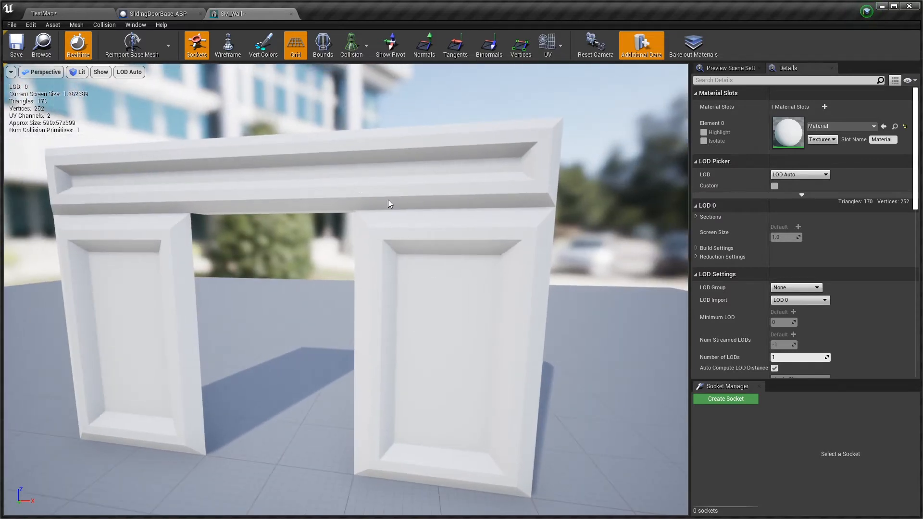
pyautogui.click(366, 46)
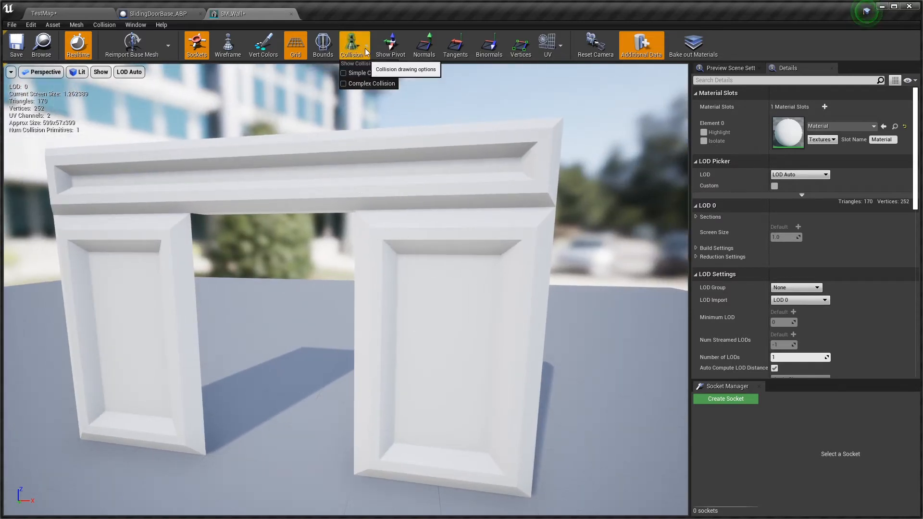
pyautogui.click(347, 85)
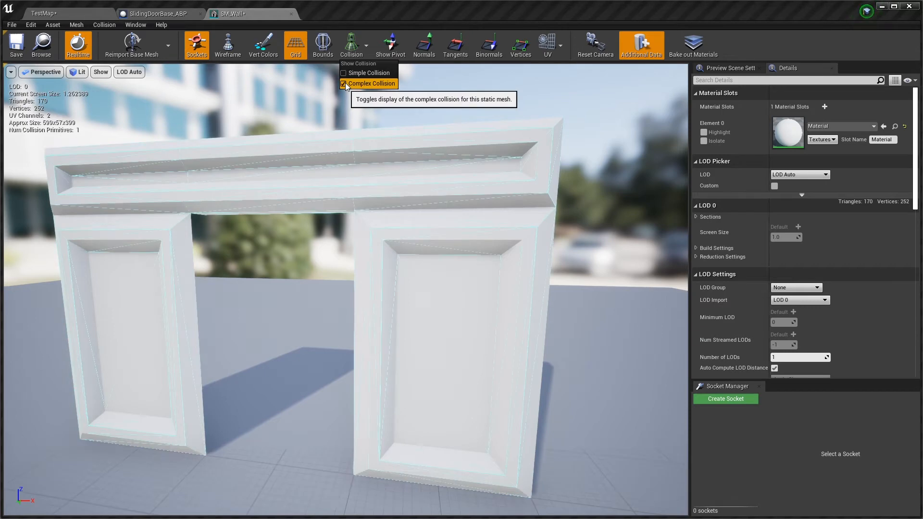
pyautogui.moveTo(426, 305)
pyautogui.mouseDown(button='right')
pyautogui.moveTo(351, 321)
pyautogui.moveTo(303, 318)
pyautogui.moveTo(298, 288)
pyautogui.moveTo(259, 313)
pyautogui.moveTo(257, 289)
pyautogui.moveTo(240, 291)
pyautogui.moveTo(251, 319)
pyautogui.moveTo(251, 293)
pyautogui.moveTo(251, 316)
pyautogui.moveTo(423, 304)
pyautogui.mouseUp(button='right')
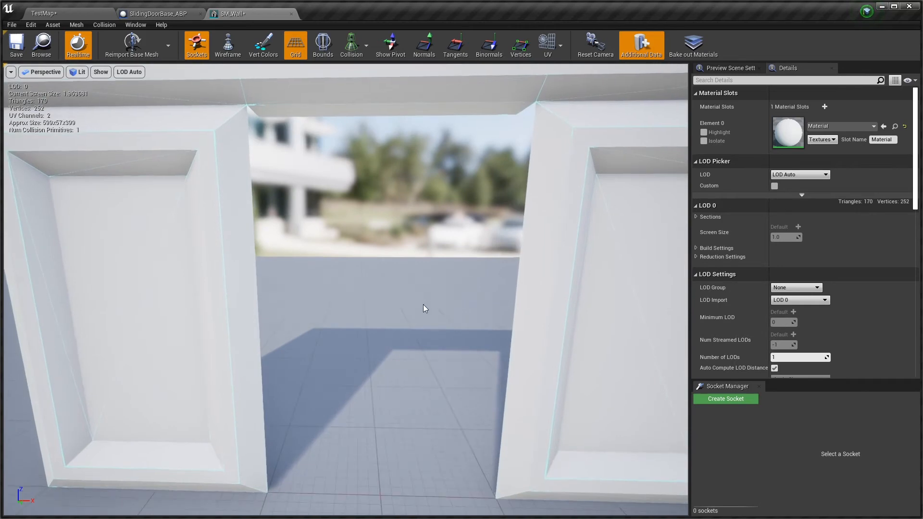
# Show only the simple collision of SM_Wall and examine how it covers the door opening.
pyautogui.click(365, 48)
pyautogui.click(362, 73)
pyautogui.click(353, 46)
pyautogui.click(352, 83)
pyautogui.moveTo(353, 85)
pyautogui.mouseDown(button='right')
pyautogui.moveTo(332, 103)
pyautogui.moveTo(308, 77)
pyautogui.moveTo(375, 92)
pyautogui.moveTo(360, 81)
pyautogui.mouseUp(button='right')
# Switch the SM_Wall collision display back to complex only and compare it around the door opening.
pyautogui.click(358, 55)
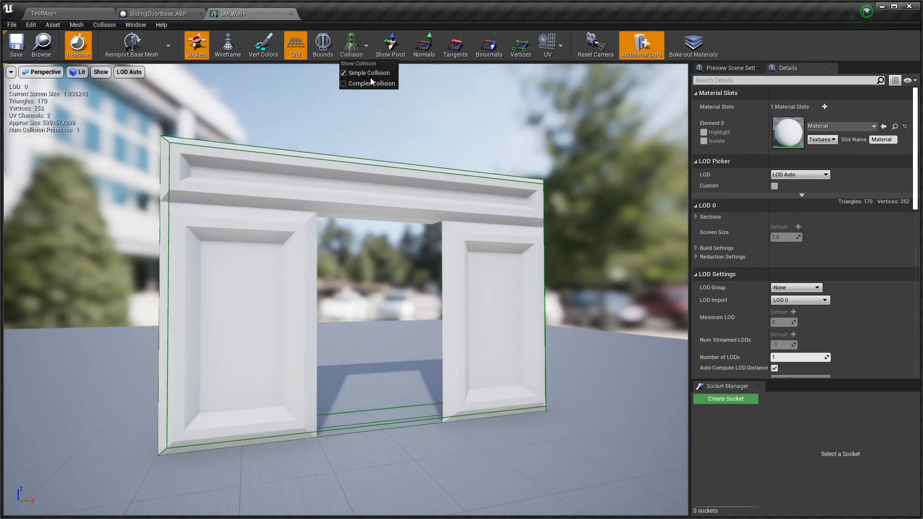
pyautogui.click(346, 84)
pyautogui.click(347, 85)
pyautogui.moveTo(430, 243); pyautogui.dragTo(359, 215, button='right')
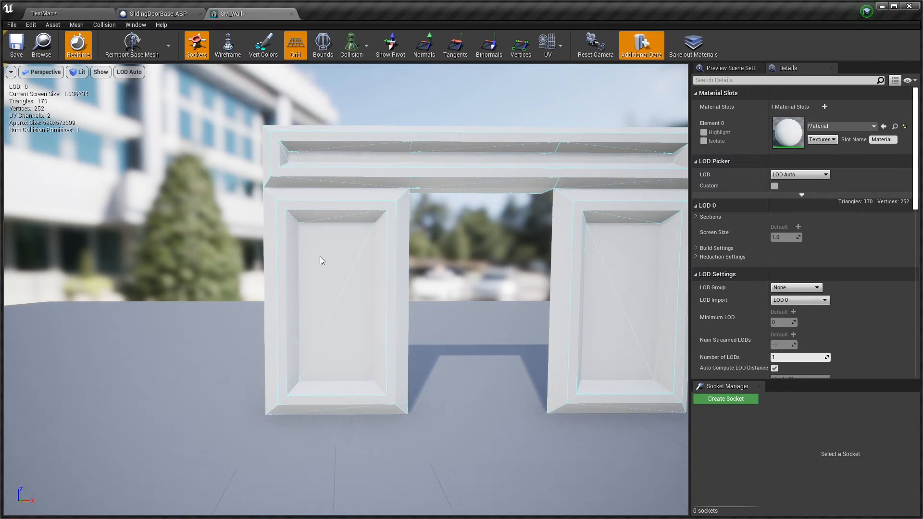
pyautogui.moveTo(320, 257); pyautogui.dragTo(321, 259, button='right')
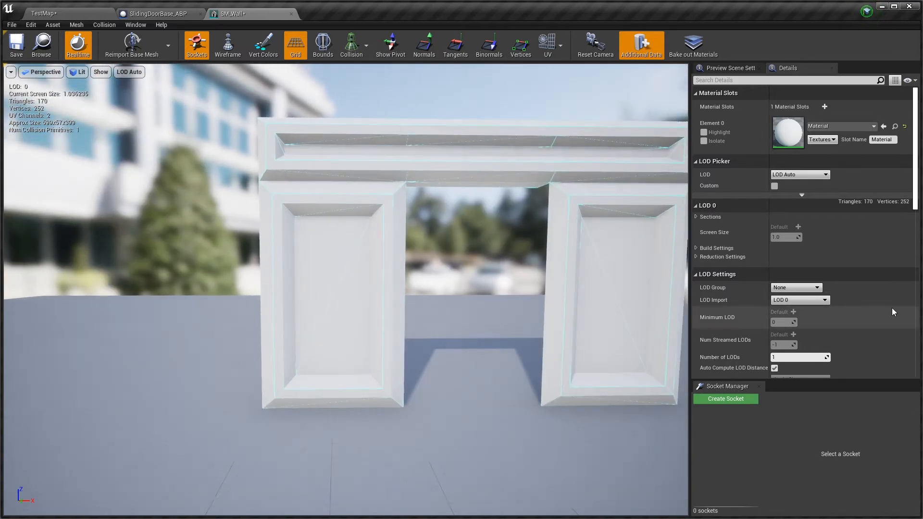
# Set SM_Wall's Collision Complexity to Use Complex Collision As Simple, check the collision around the doorway, and save the mesh.
pyautogui.scroll(-5, 893, 308)
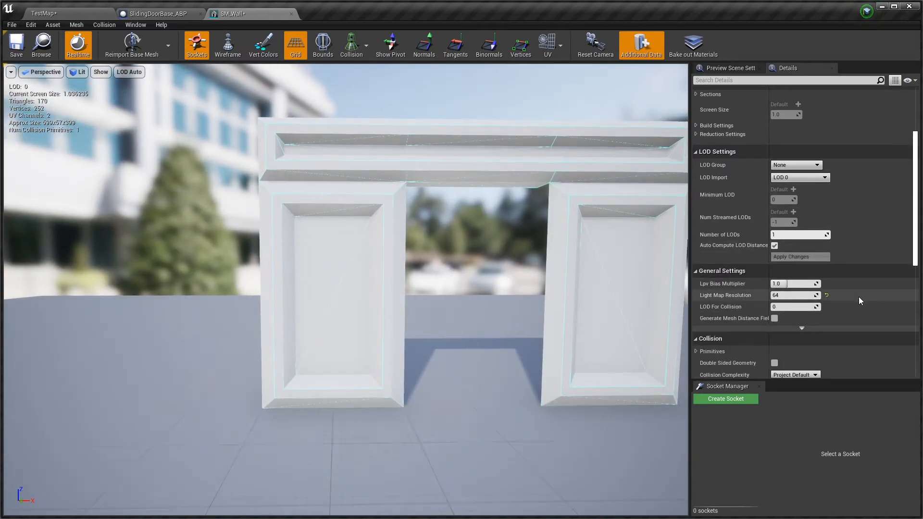
pyautogui.scroll(-2, 859, 296)
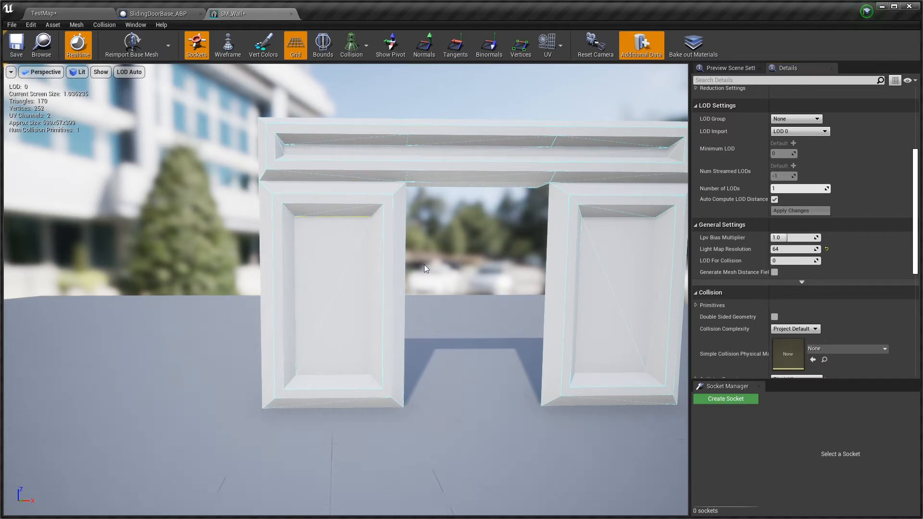
pyautogui.scroll(-3, 776, 305)
pyautogui.scroll(-1, 775, 313)
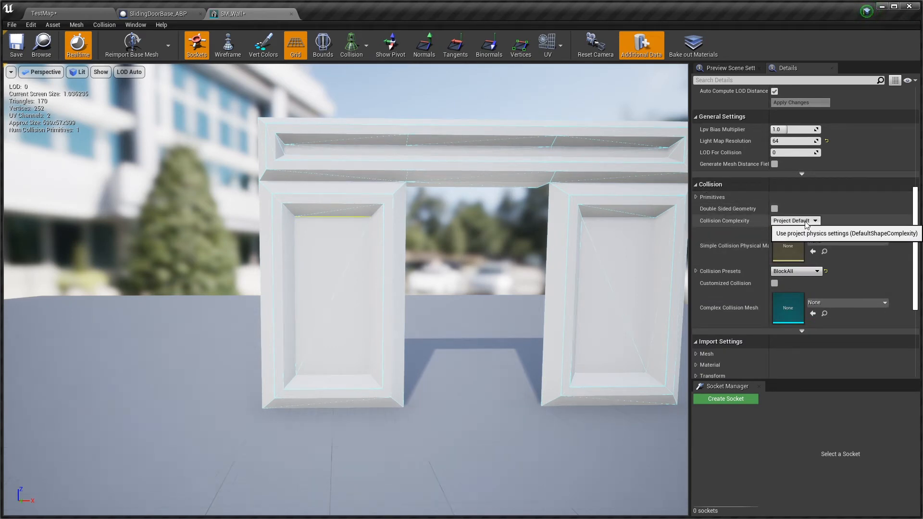
pyautogui.click(803, 222)
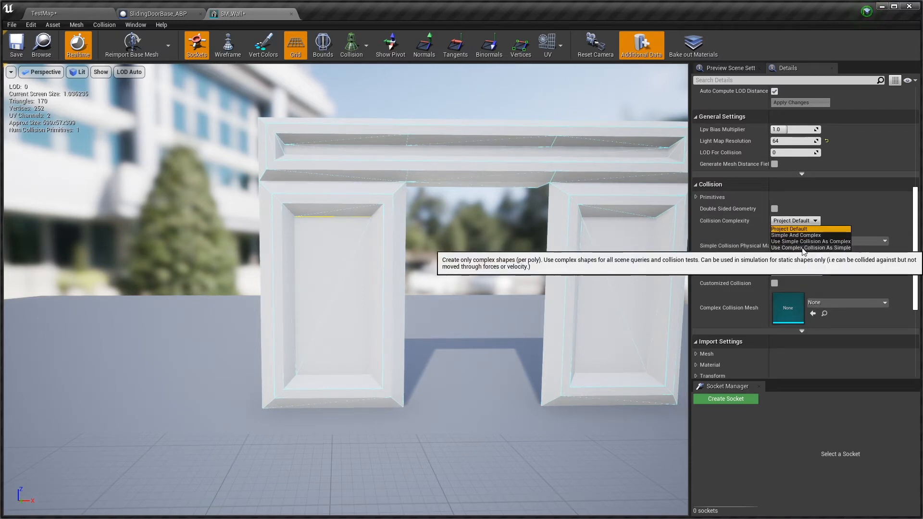
pyautogui.click(802, 247)
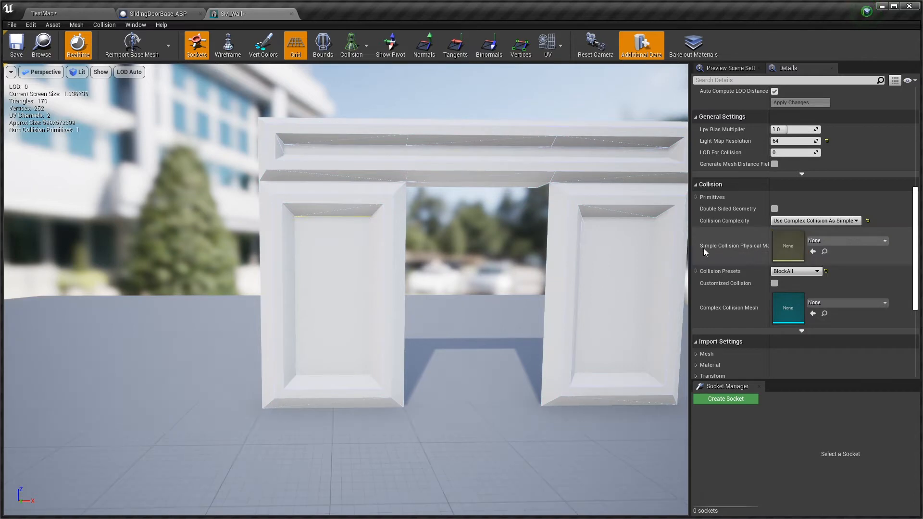
pyautogui.moveTo(499, 251); pyautogui.dragTo(491, 249, button='right')
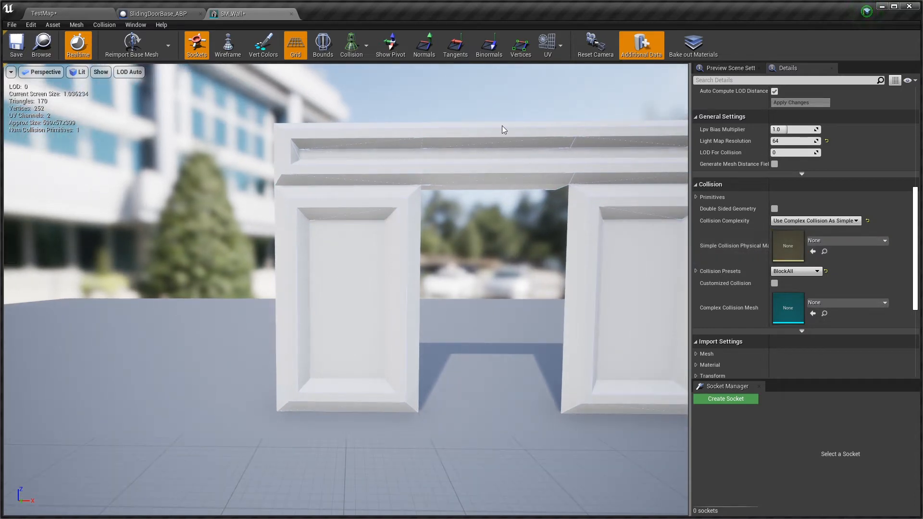
pyautogui.moveTo(577, 355); pyautogui.dragTo(584, 339, button='right')
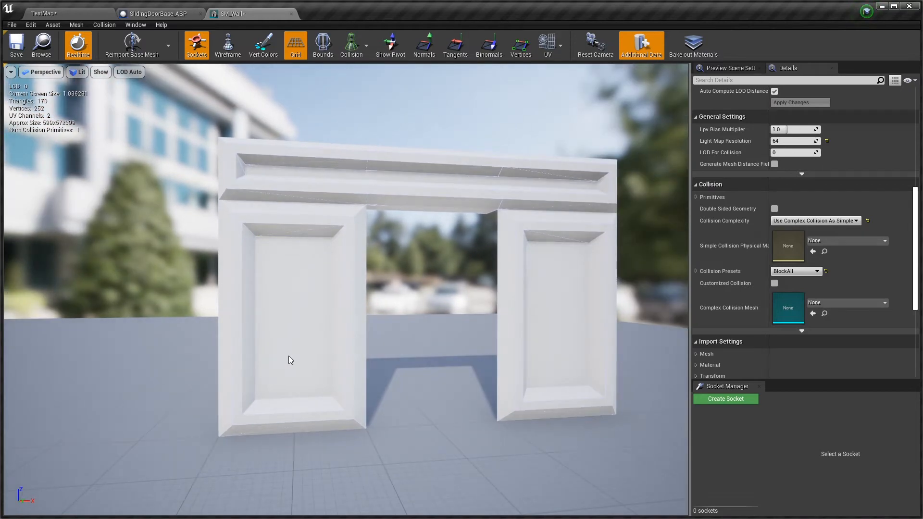
pyautogui.moveTo(403, 402); pyautogui.dragTo(391, 409, button='right')
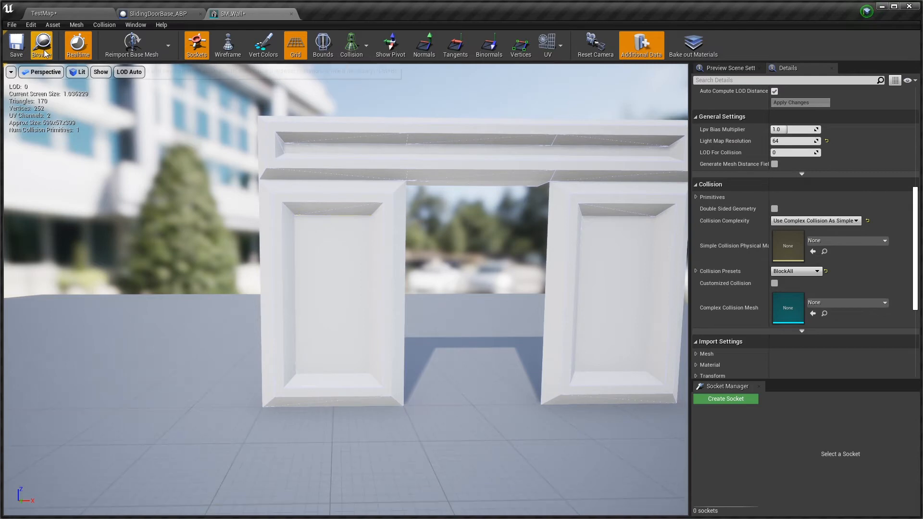
pyautogui.click(16, 48)
# Place an instance of the SM_Wall mesh on the wooden floor in TestMap.
pyautogui.click(58, 13)
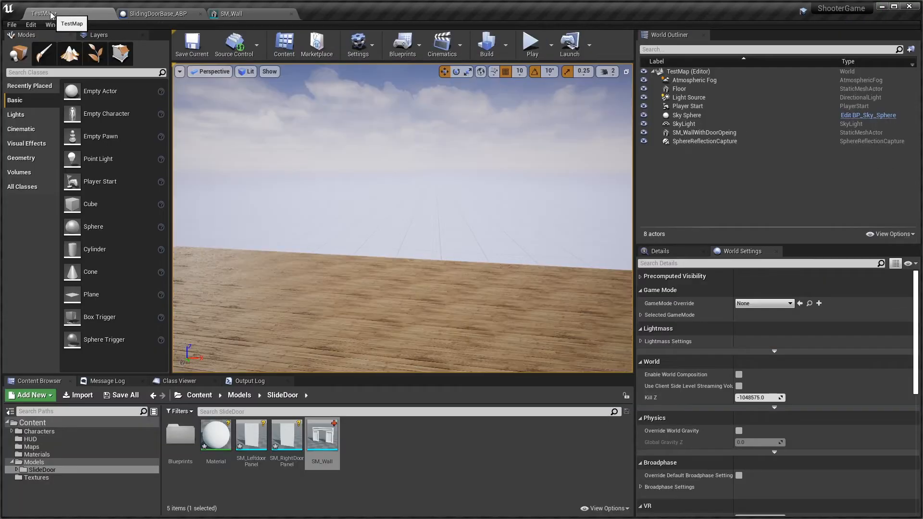
pyautogui.moveTo(322, 437); pyautogui.dragTo(336, 316)
pyautogui.scroll(-5, 319, 314)
pyautogui.scroll(3, 319, 314)
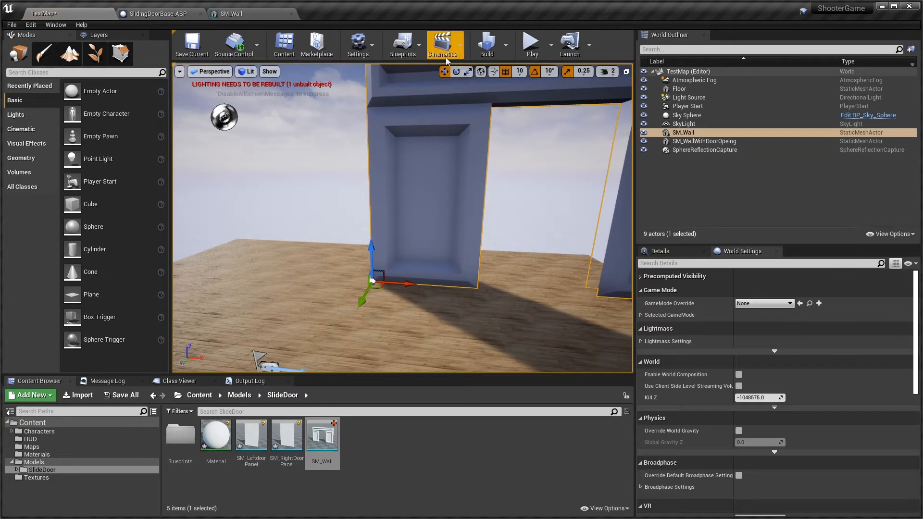
# Play the level and walk against the wall and through its door opening to test the collision, and end the session.
pyautogui.click(527, 48)
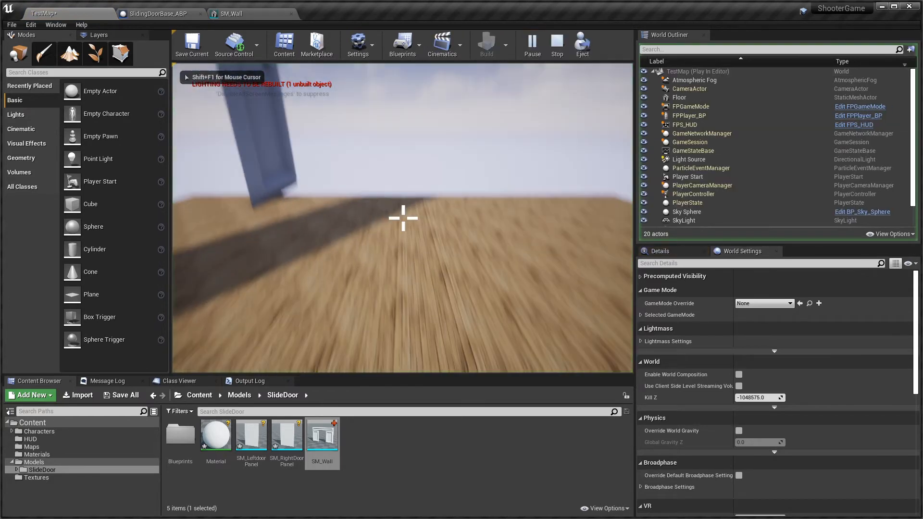
pyautogui.press('w')
pyautogui.press('w')
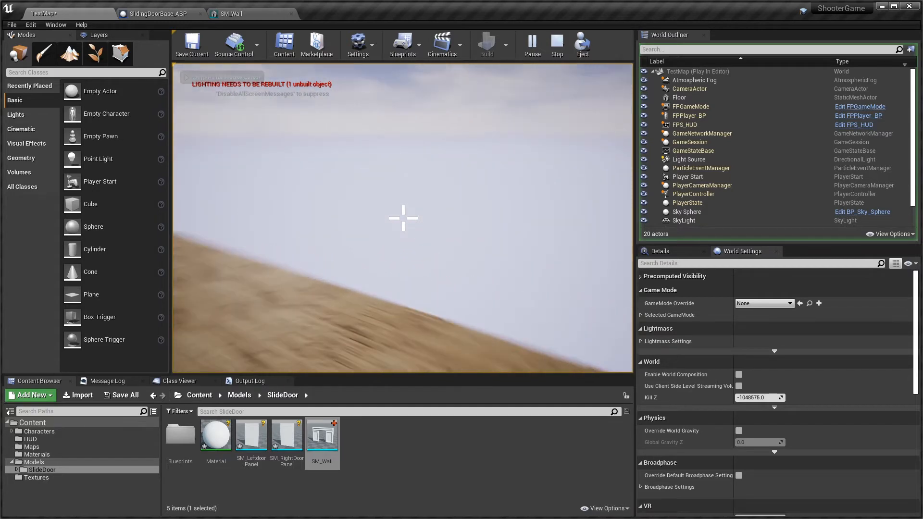
pyautogui.press('w')
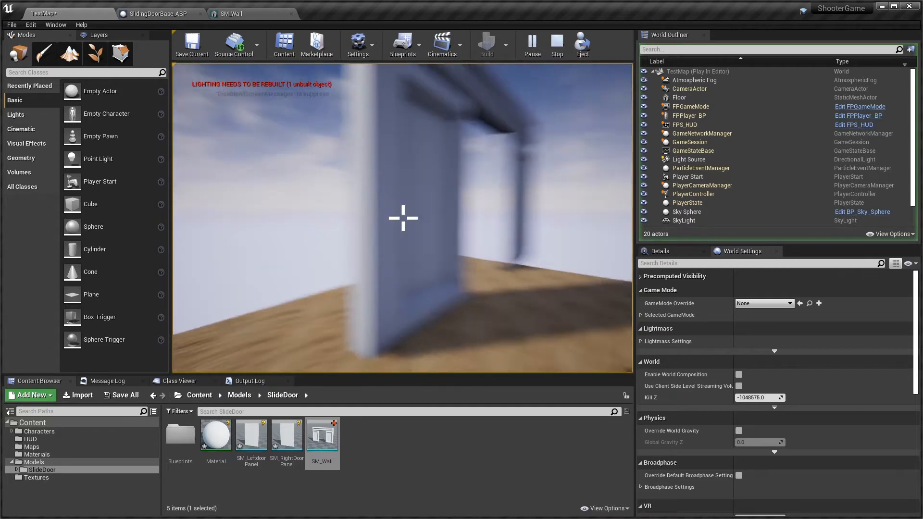
pyautogui.press('w')
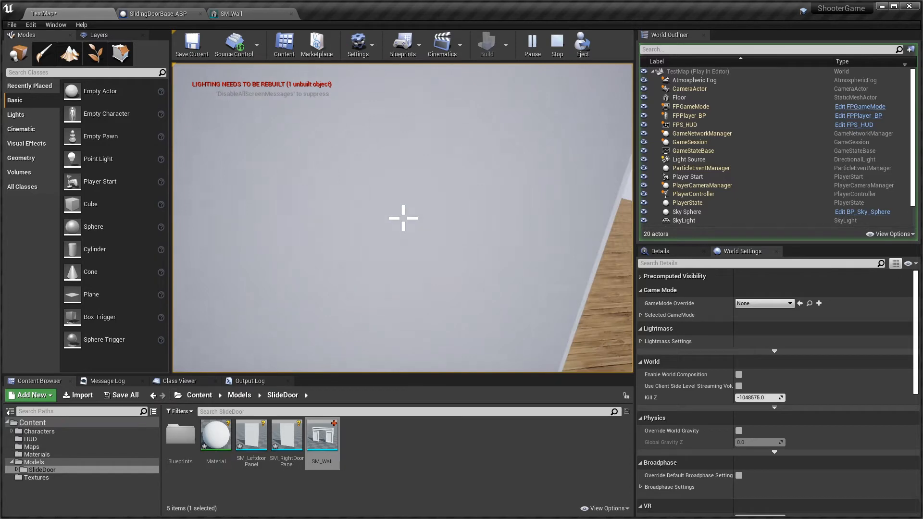
pyautogui.press('w')
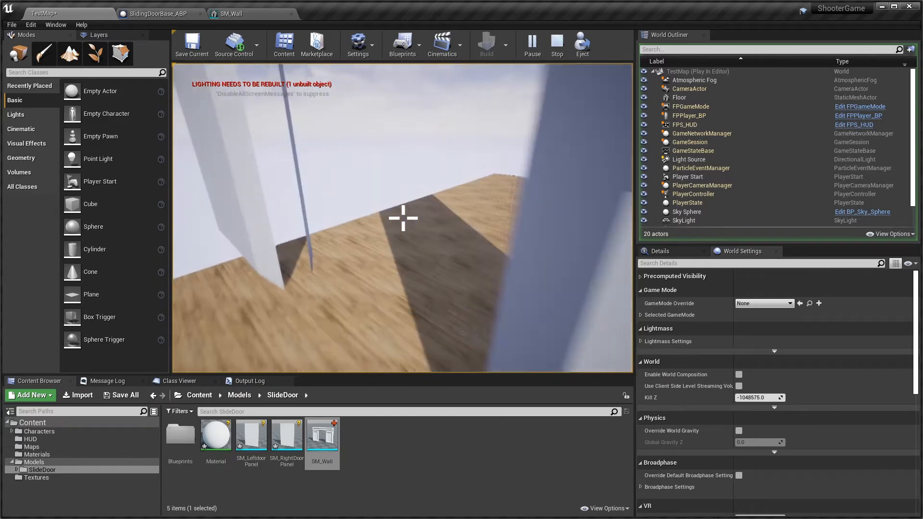
pyautogui.press('w')
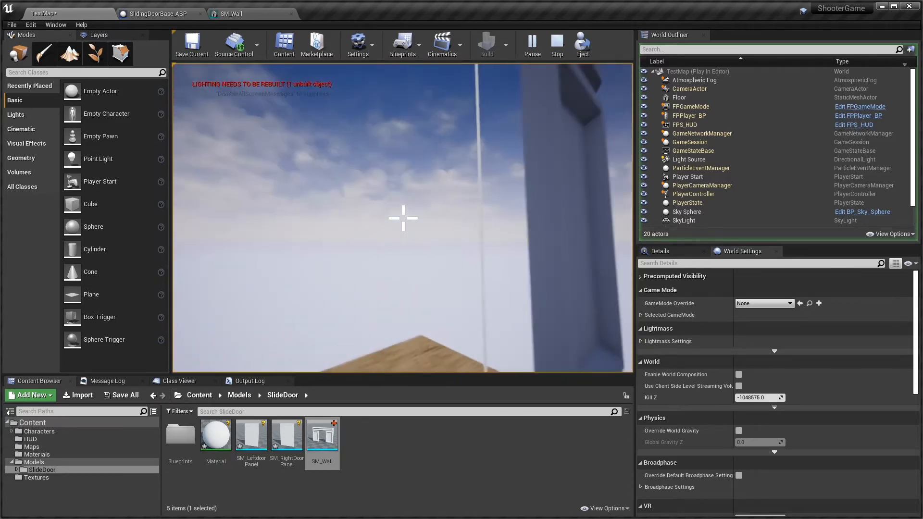
pyautogui.press('w')
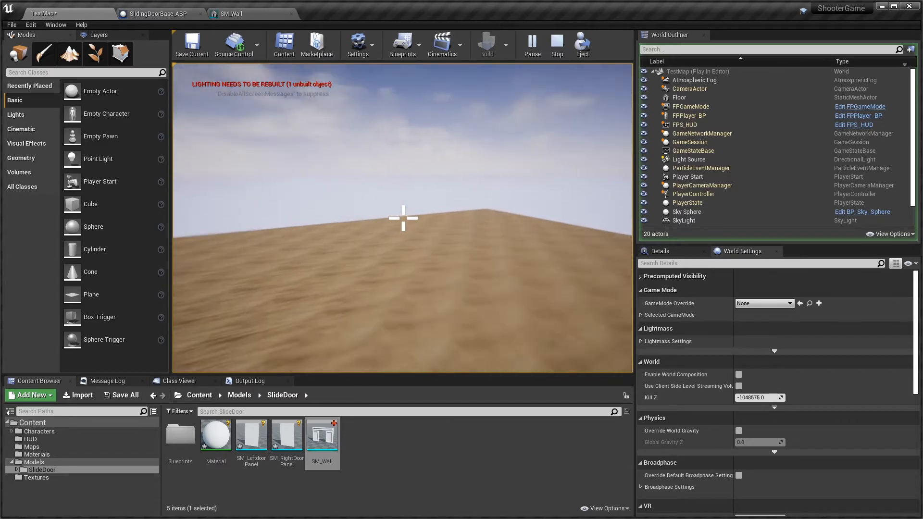
pyautogui.press('w')
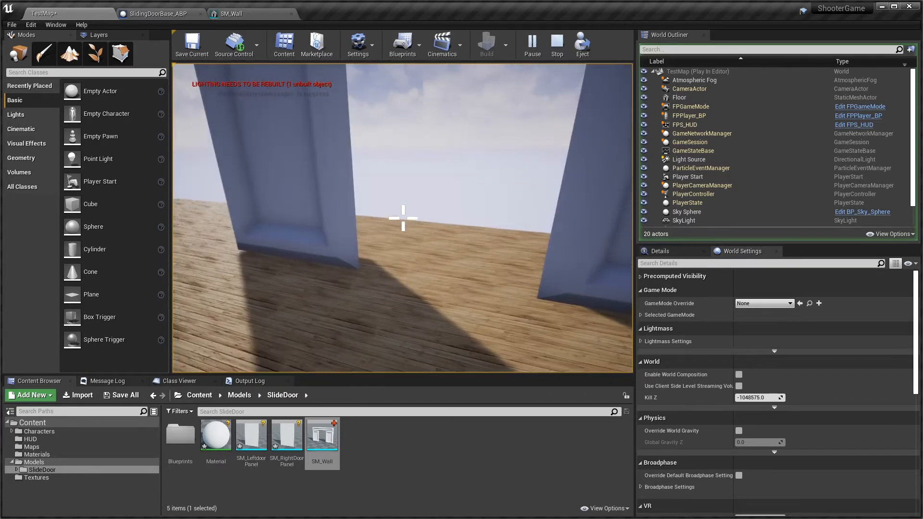
pyautogui.press('Escape')
# Delete the SM_Wall test instance from the level.
pyautogui.click(272, 179)
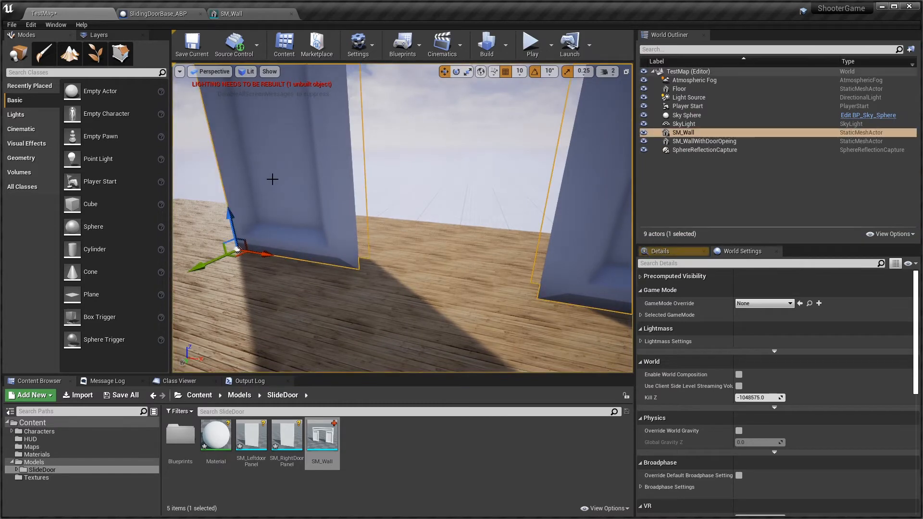
pyautogui.press('Delete')
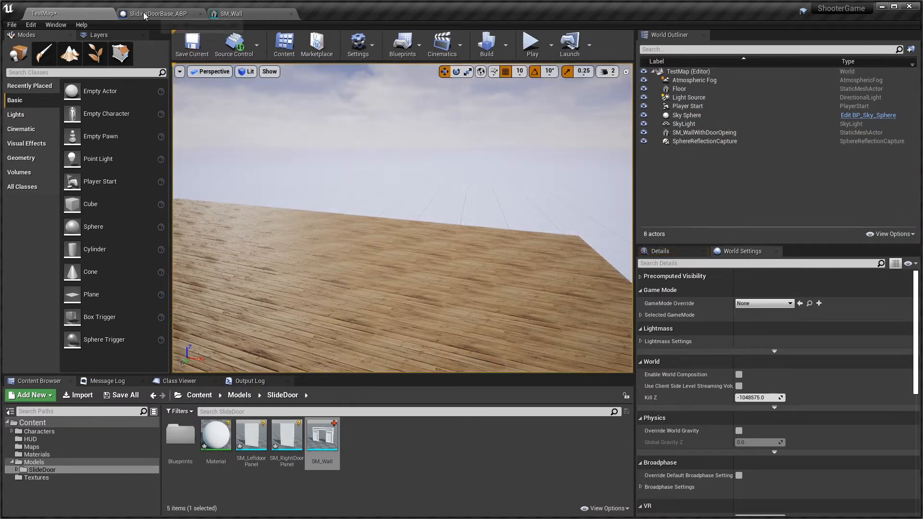
pyautogui.click(232, 14)
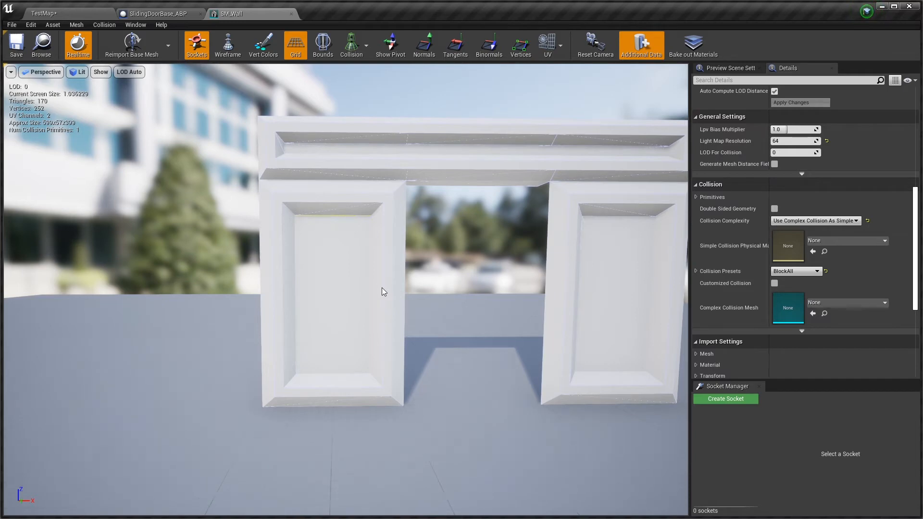
pyautogui.click(163, 15)
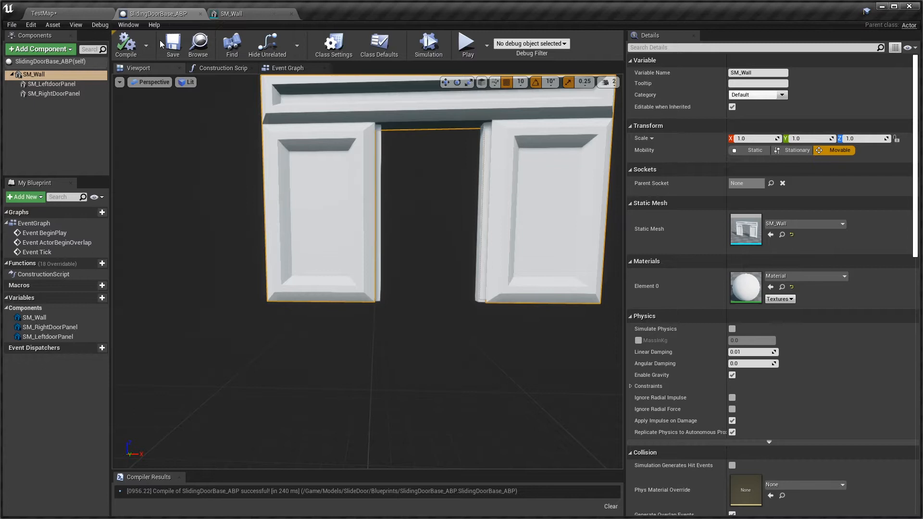
pyautogui.scroll(-3, 215, 136)
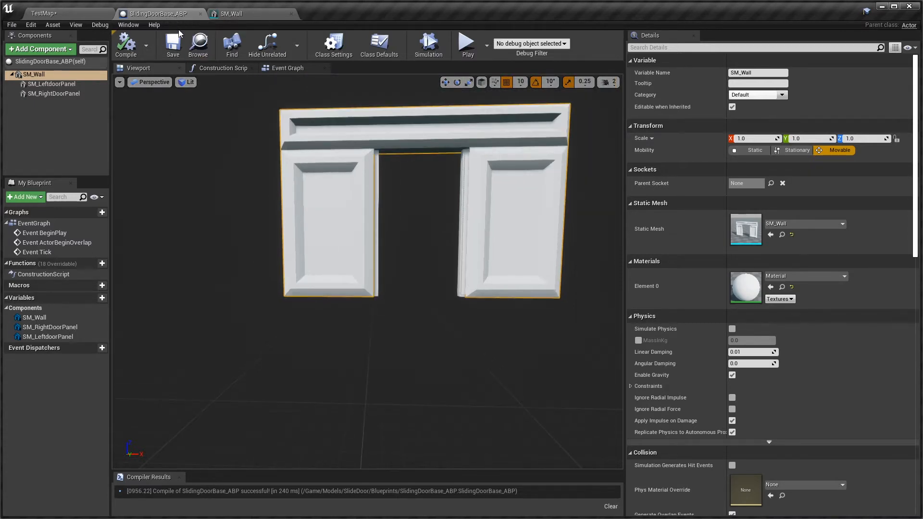
# Rename the sliding door Blueprint in the SlideDoor Blueprints folder as SlidingDoorBase_BP.
pyautogui.click(74, 15)
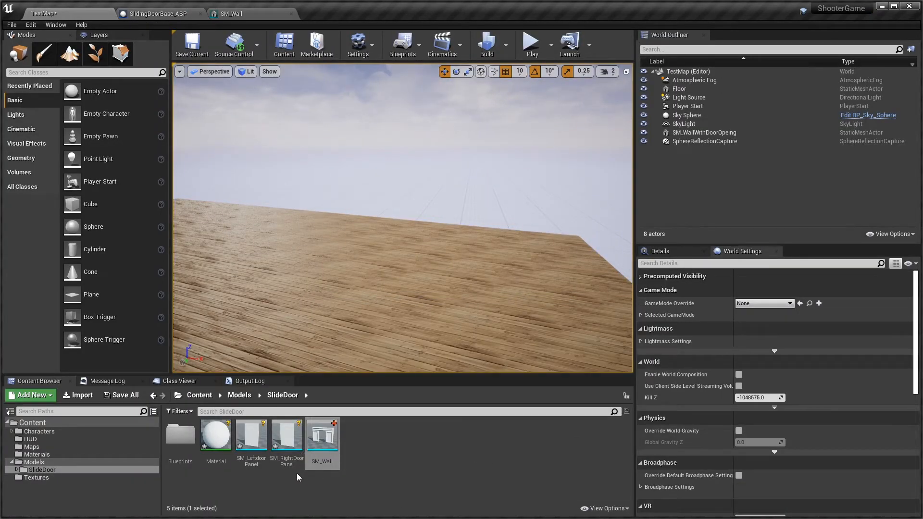
pyautogui.doubleClick(185, 449)
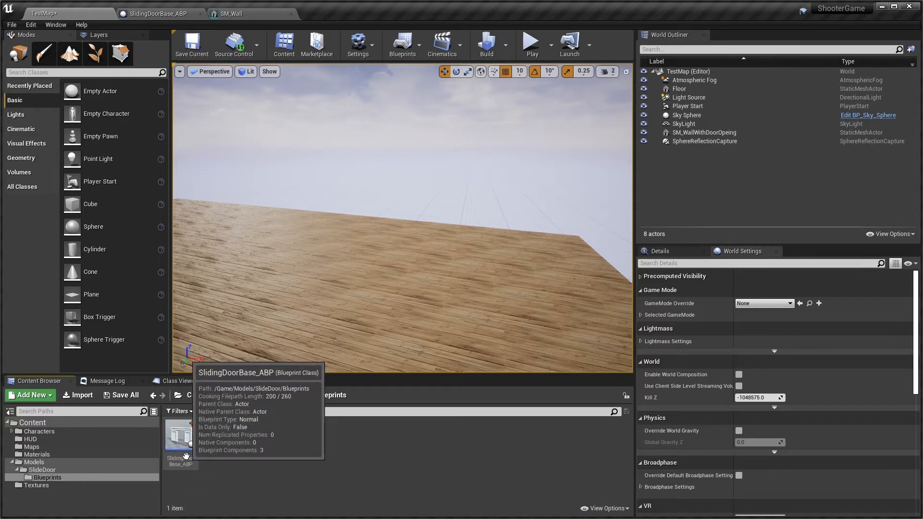
pyautogui.click(186, 456)
pyautogui.click(190, 463)
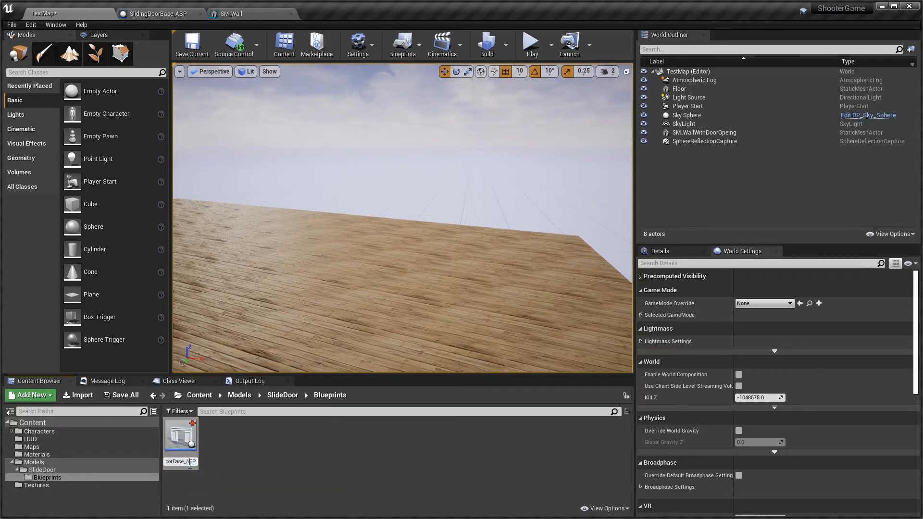
pyautogui.press('Delete')
pyautogui.press('Return')
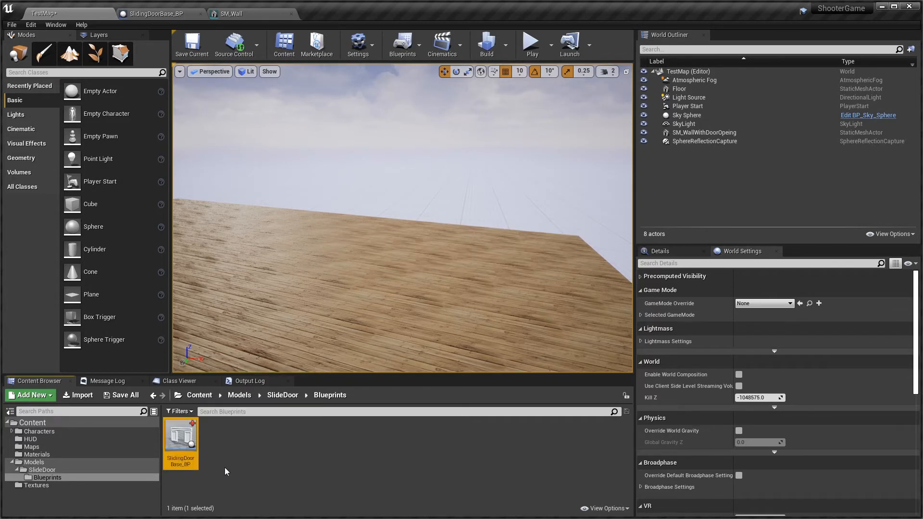
pyautogui.click(225, 469)
# Delete the default Event BeginPlay, Event ActorBeginOverlap and Event Tick nodes from SlidingDoorBase_BP's Event Graph.
pyautogui.click(163, 13)
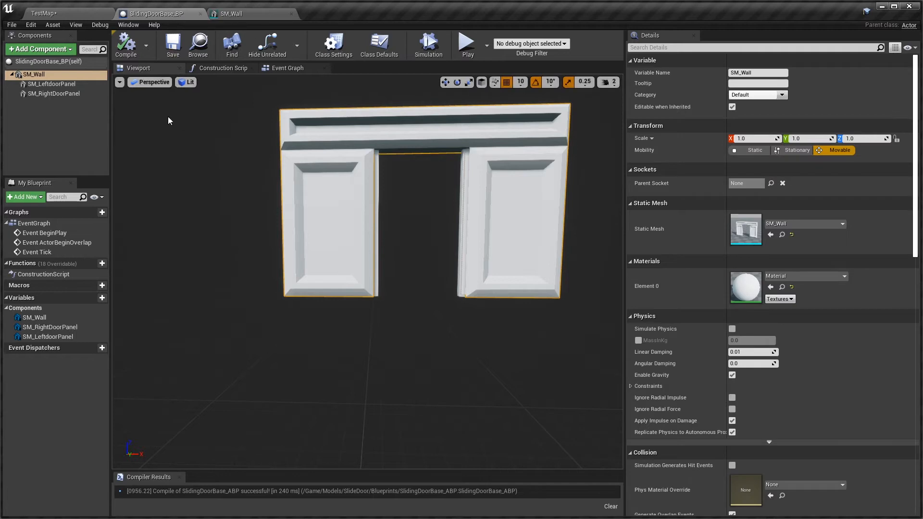
pyautogui.click(60, 85)
pyautogui.click(61, 92)
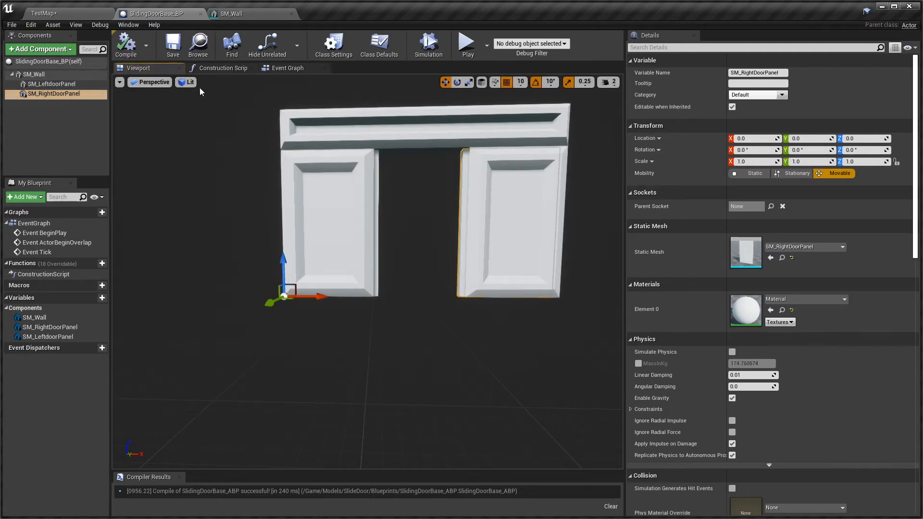
pyautogui.click(284, 68)
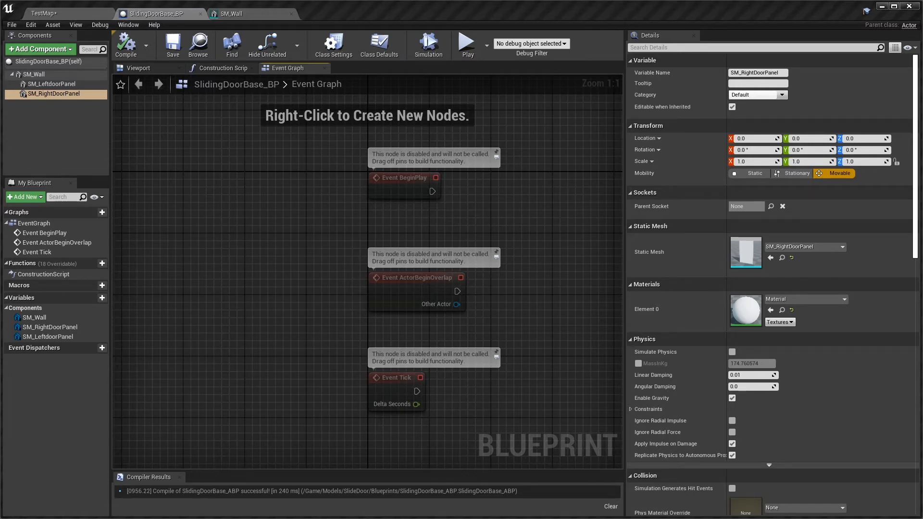
pyautogui.moveTo(300, 202); pyautogui.dragTo(232, 206, button='right')
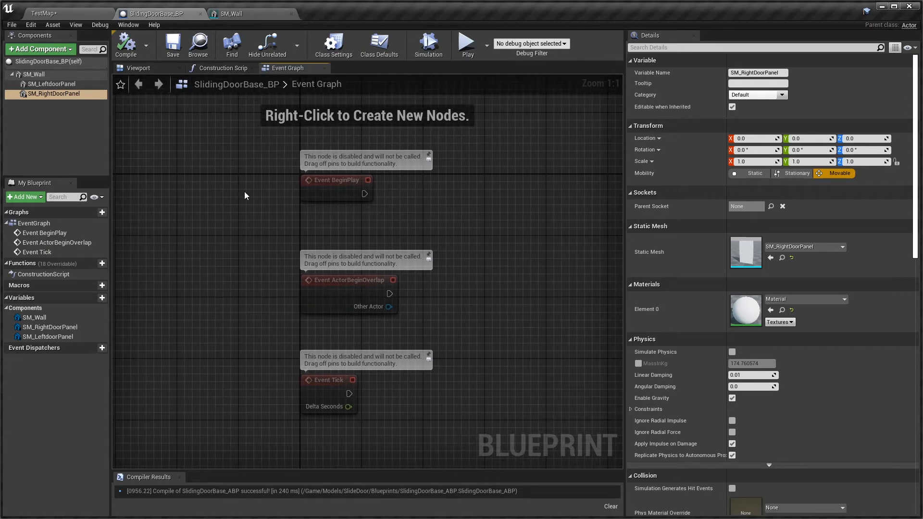
pyautogui.moveTo(235, 152); pyautogui.dragTo(474, 410)
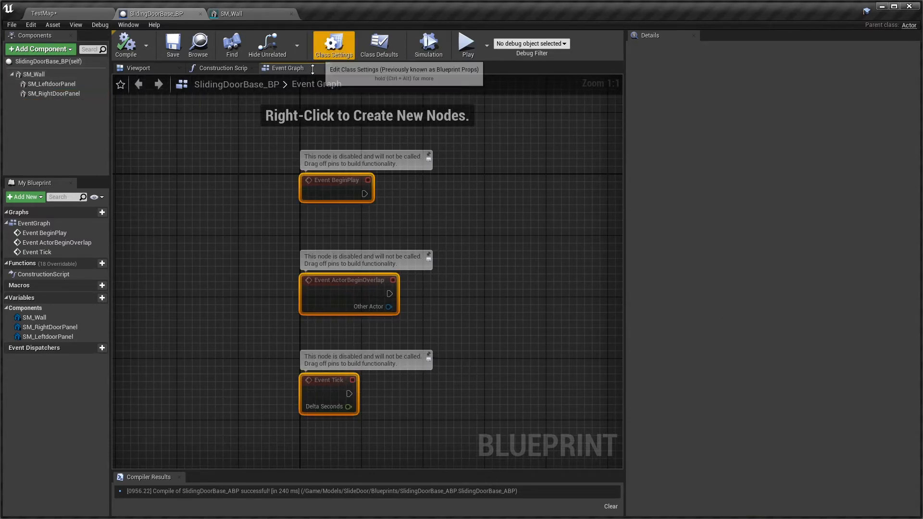
pyautogui.click(143, 69)
pyautogui.click(219, 69)
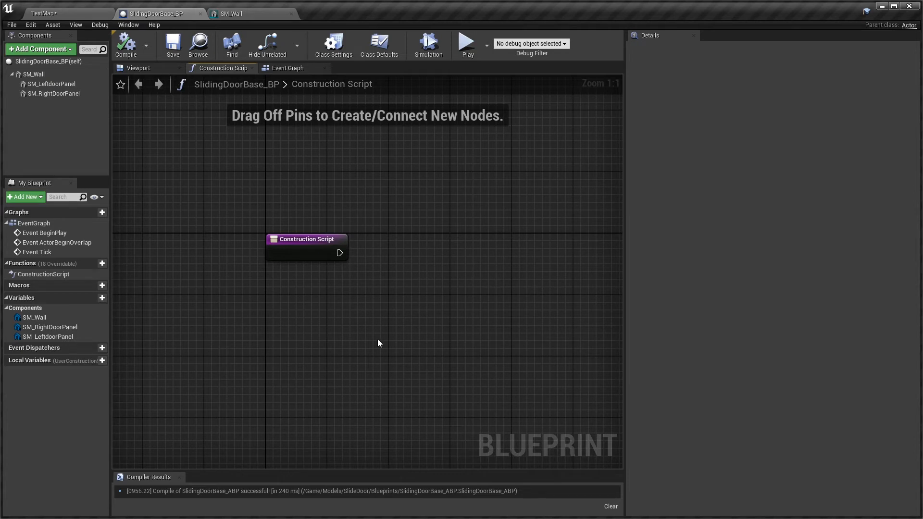
pyautogui.click(289, 68)
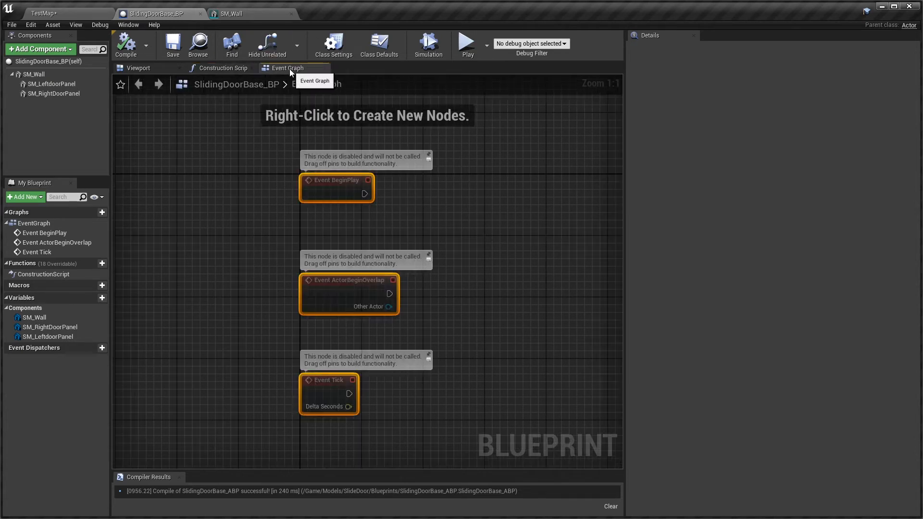
pyautogui.moveTo(220, 156); pyautogui.dragTo(470, 432)
pyautogui.press('Delete')
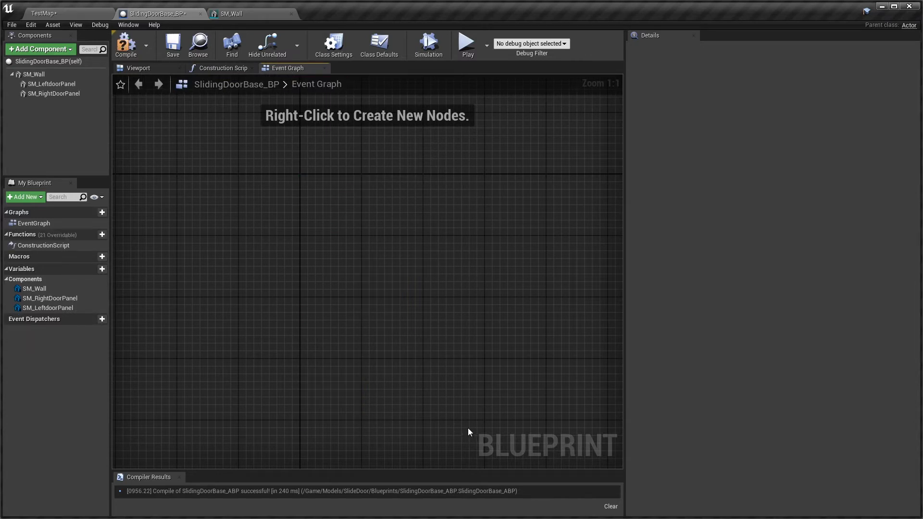
# Add a Box Collision component to the door Blueprint and name it DoorSwitch.
pyautogui.click(41, 84)
pyautogui.click(47, 93)
pyautogui.click(44, 87)
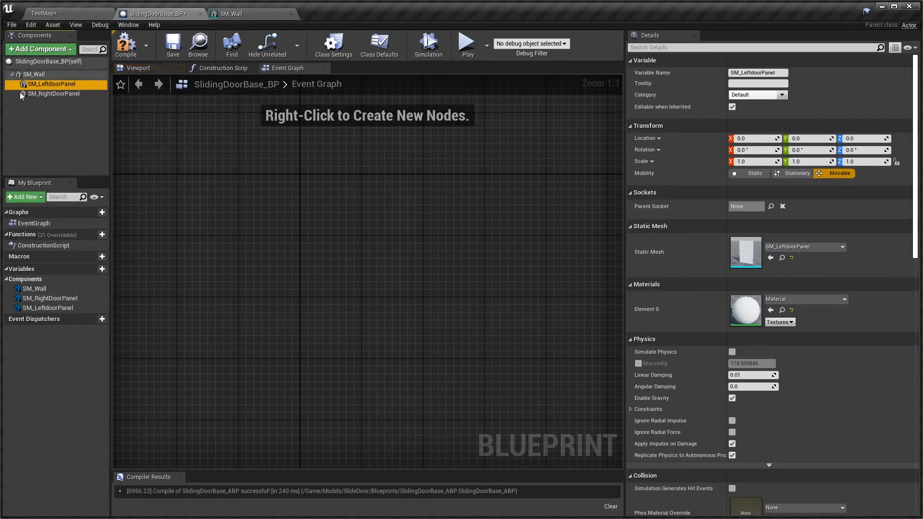
pyautogui.click(38, 50)
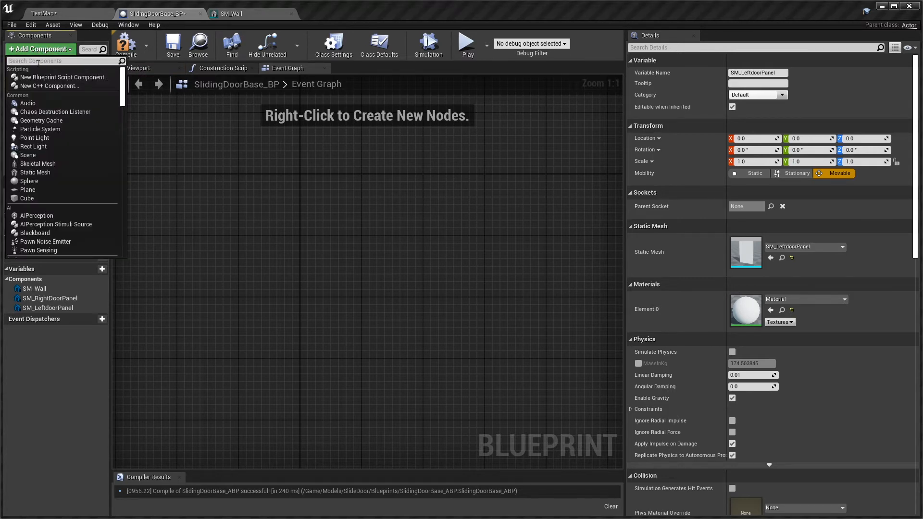
pyautogui.write('collision')
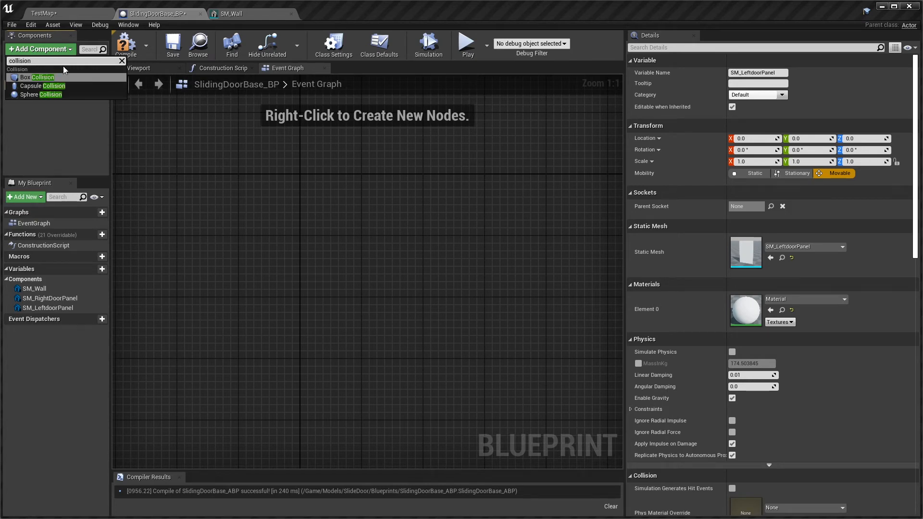
pyautogui.click(29, 77)
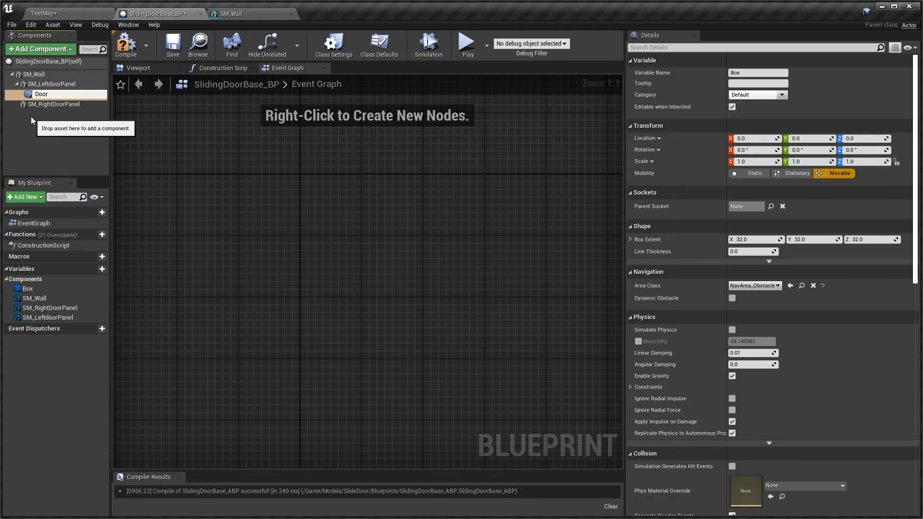
pyautogui.write('itch')
pyautogui.press('Return')
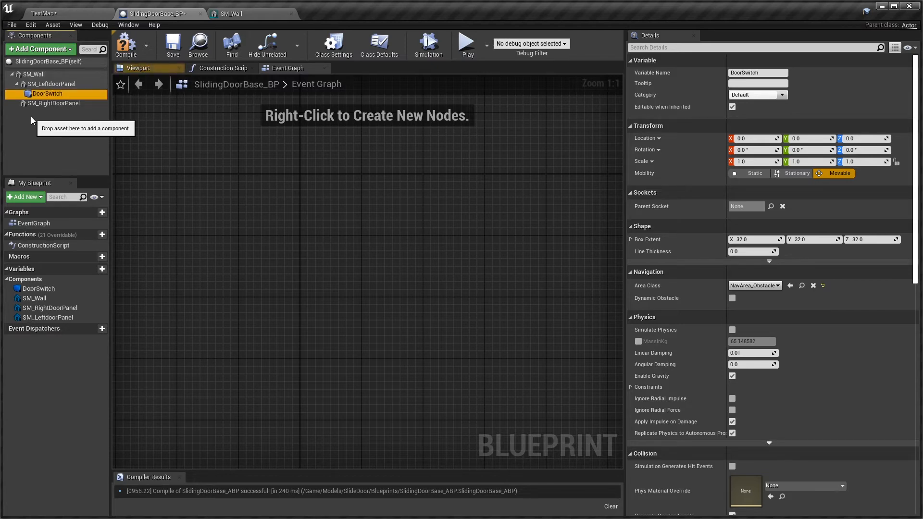
# Attach DoorSwitch directly to SM_Wall instead of the left door panel, and compile the Blueprint.
pyautogui.moveTo(51, 93); pyautogui.dragTo(25, 76)
pyautogui.click(46, 145)
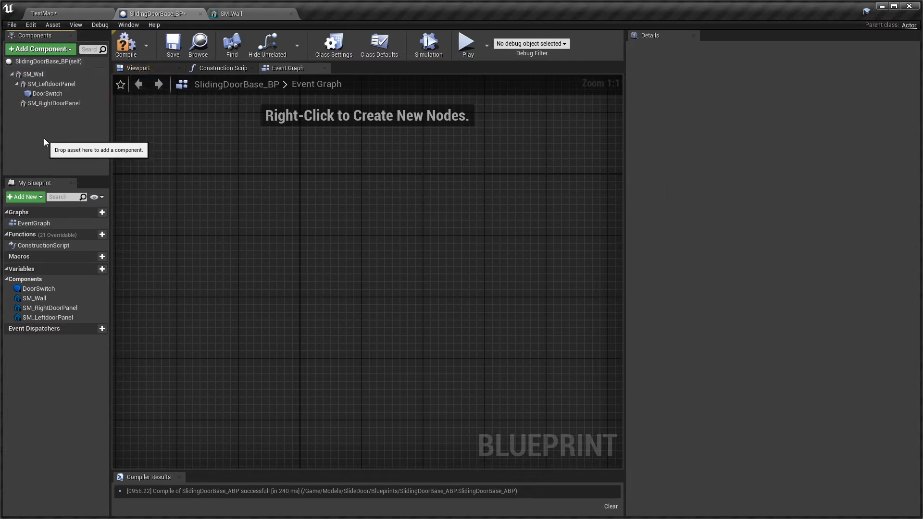
pyautogui.click(37, 96)
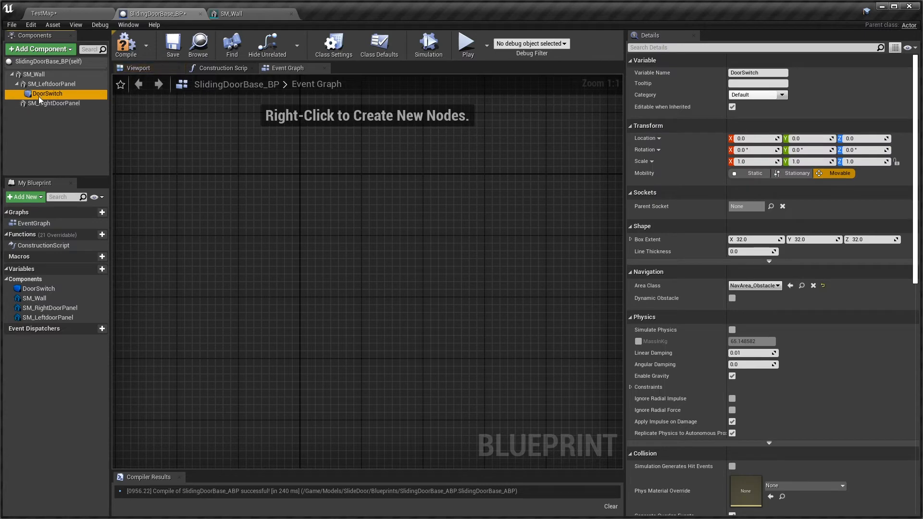
pyautogui.moveTo(34, 92); pyautogui.dragTo(25, 76)
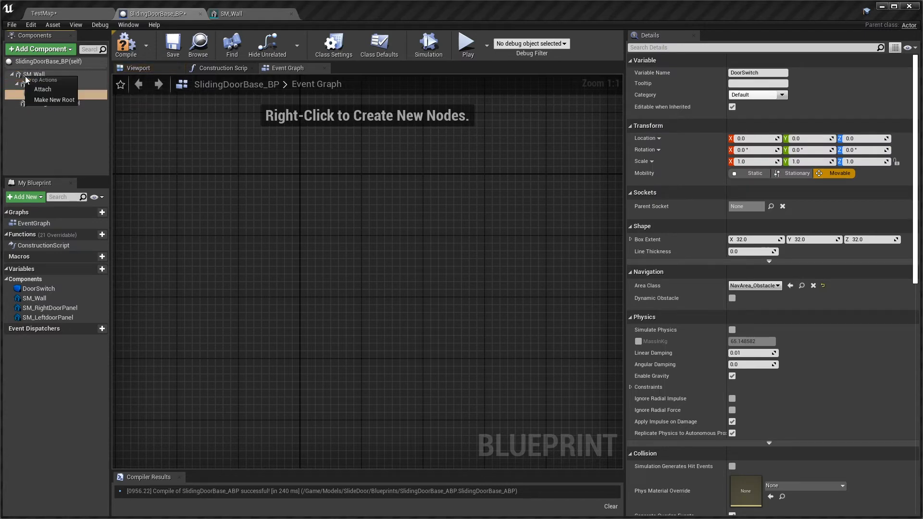
pyautogui.click(51, 90)
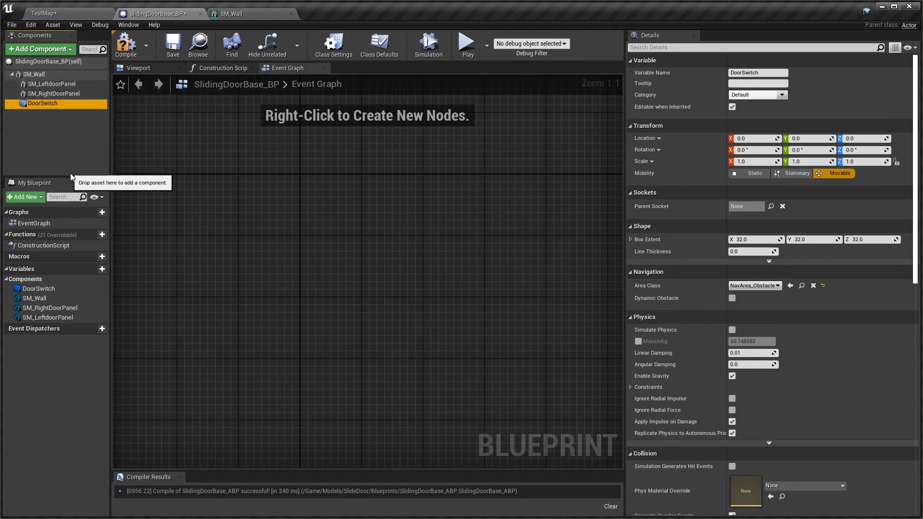
pyautogui.click(85, 16)
pyautogui.click(154, 14)
pyautogui.click(139, 68)
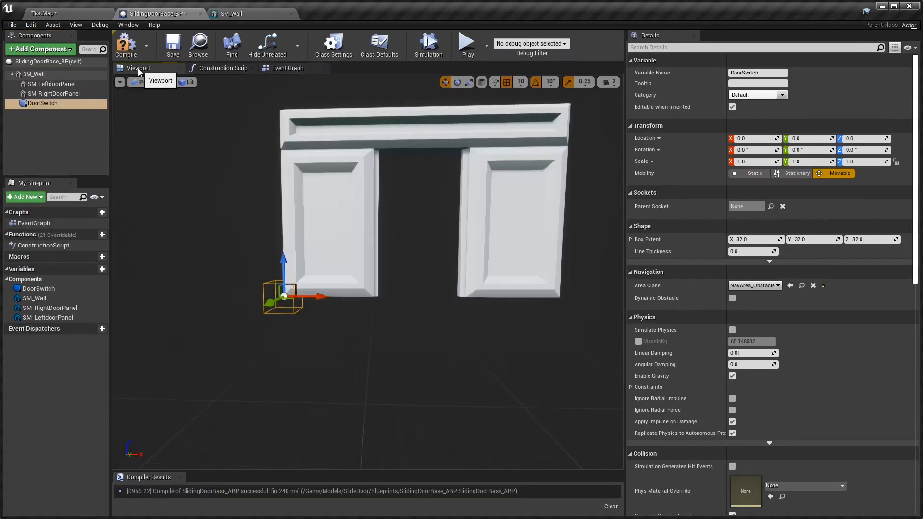
pyautogui.click(126, 44)
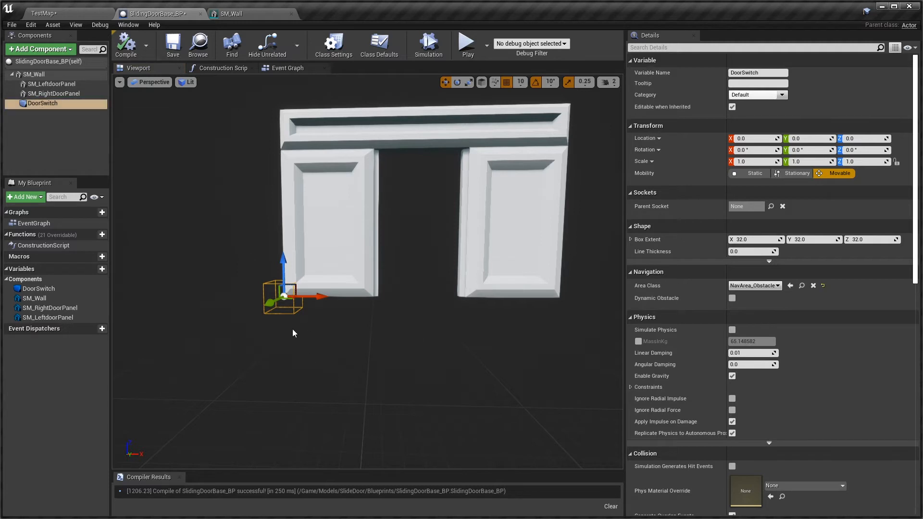
# Move DoorSwitch to the middle of the doorway at X 300 and Y -20, checking against the orthographic top view.
pyautogui.moveTo(319, 297); pyautogui.dragTo(459, 311)
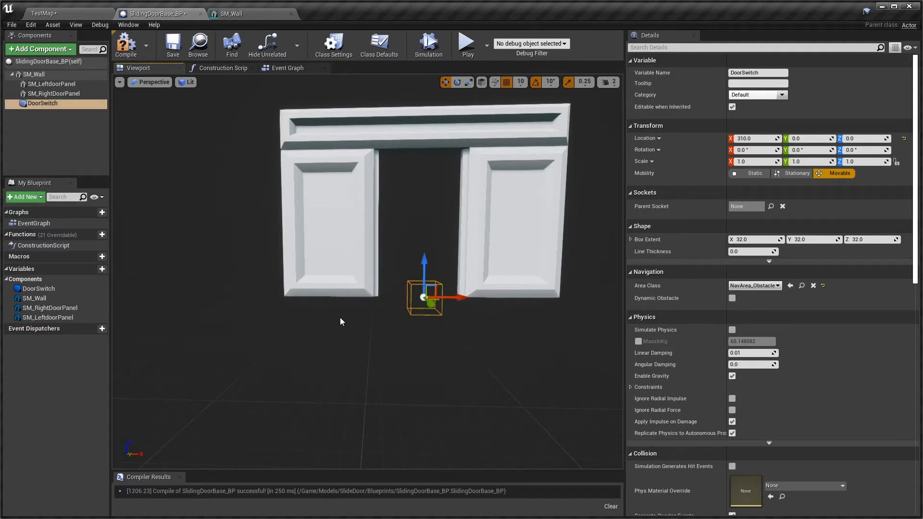
pyautogui.click(154, 82)
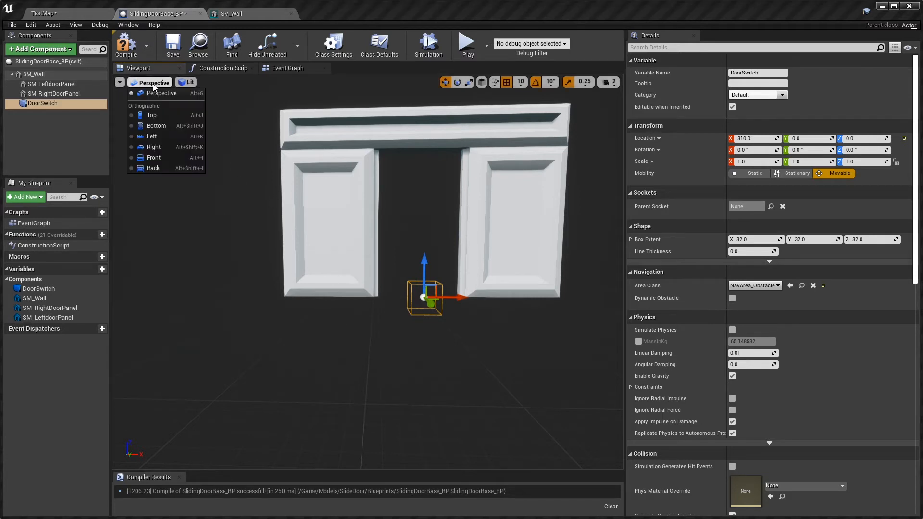
pyautogui.click(158, 115)
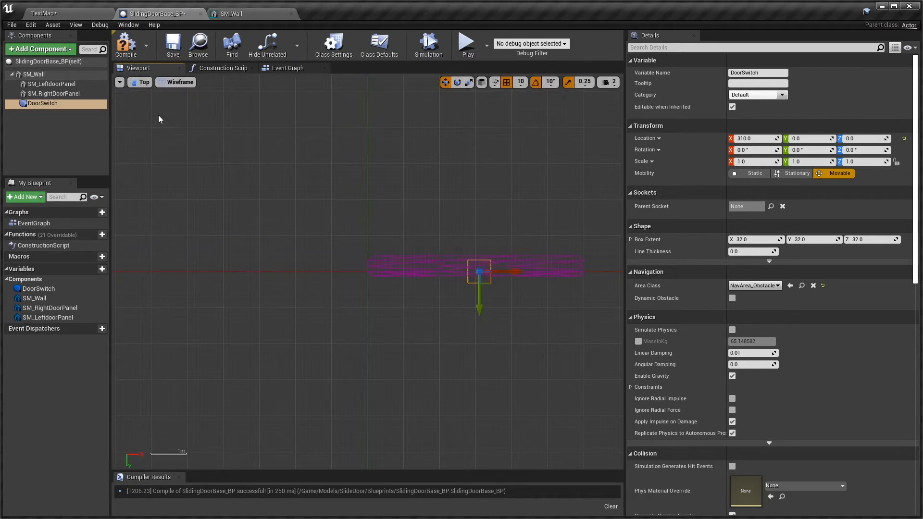
pyautogui.moveTo(475, 314); pyautogui.dragTo(480, 303)
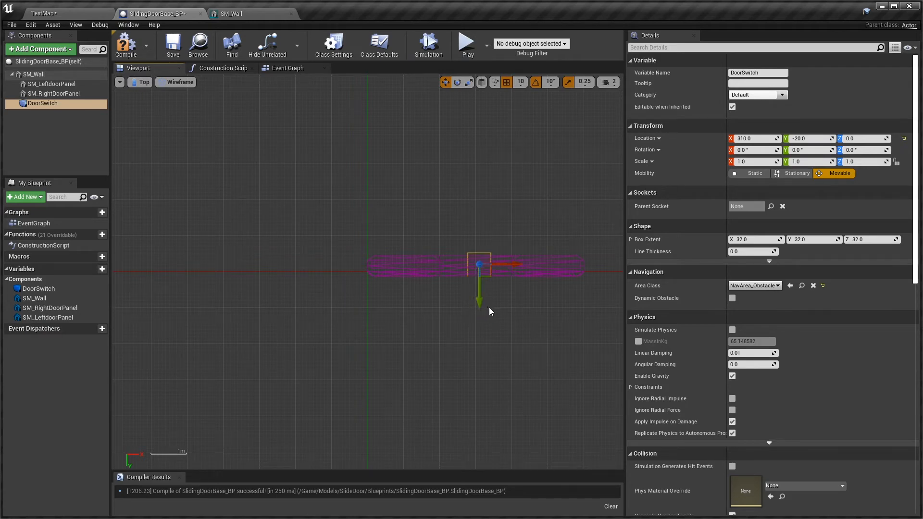
pyautogui.moveTo(518, 266)
pyautogui.mouseDown()
pyautogui.moveTo(553, 265)
pyautogui.moveTo(516, 274)
pyautogui.mouseUp()
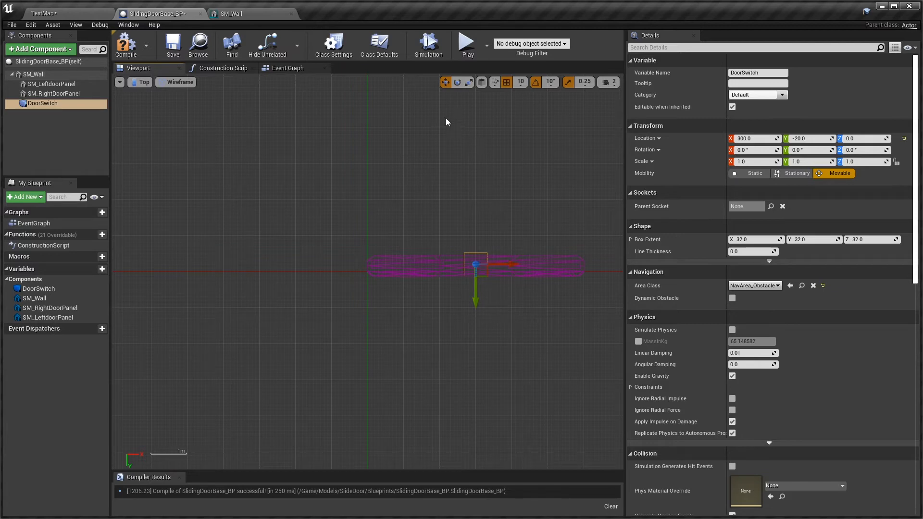
# Scale DoorSwitch to 4.25 in X, 4.75 in Y and 0.25 in Z, forming a flat box across the doorway.
pyautogui.click(469, 82)
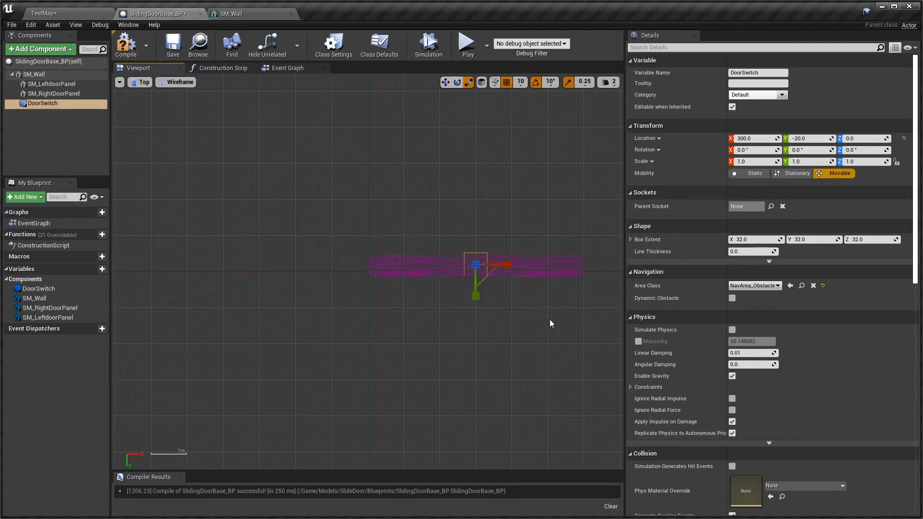
pyautogui.moveTo(507, 266); pyautogui.dragTo(512, 266)
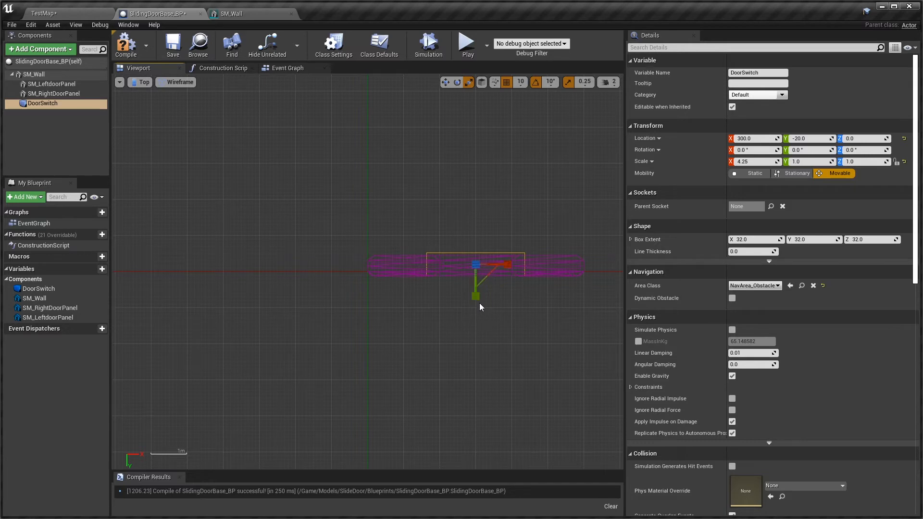
pyautogui.moveTo(475, 296); pyautogui.dragTo(475, 340)
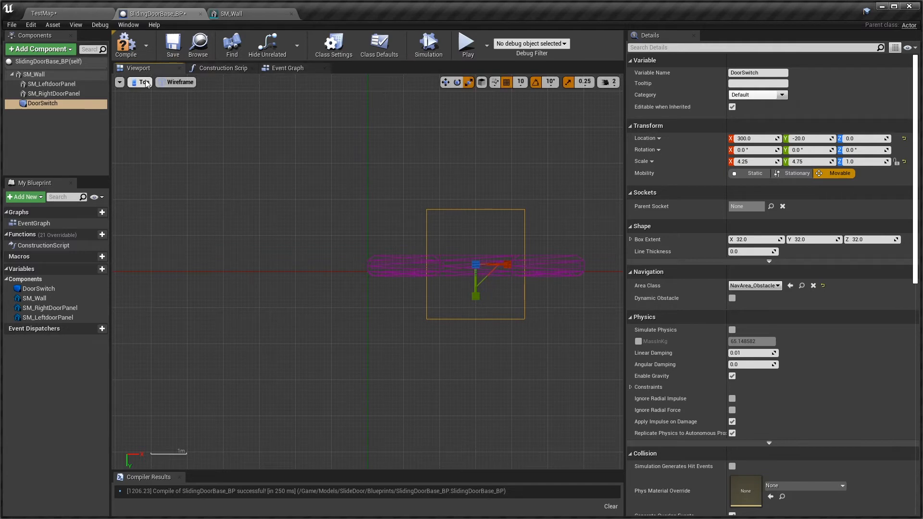
pyautogui.click(144, 82)
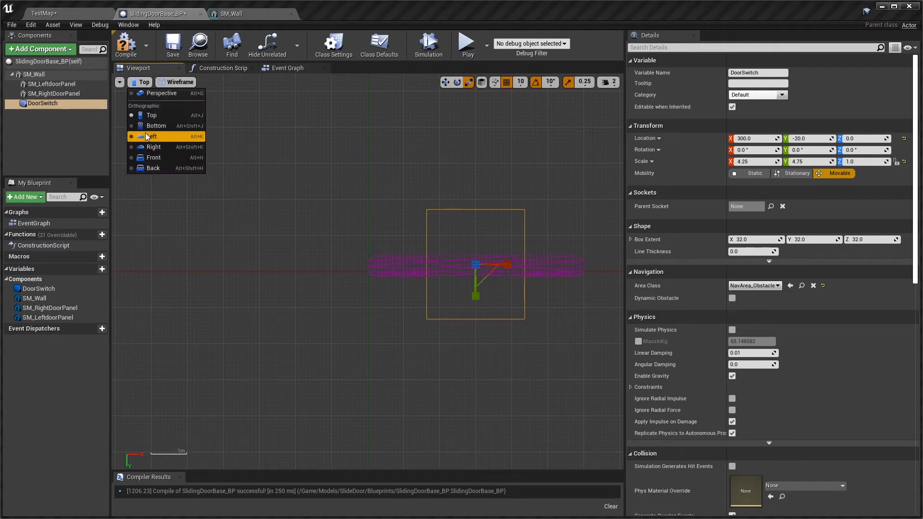
pyautogui.click(153, 148)
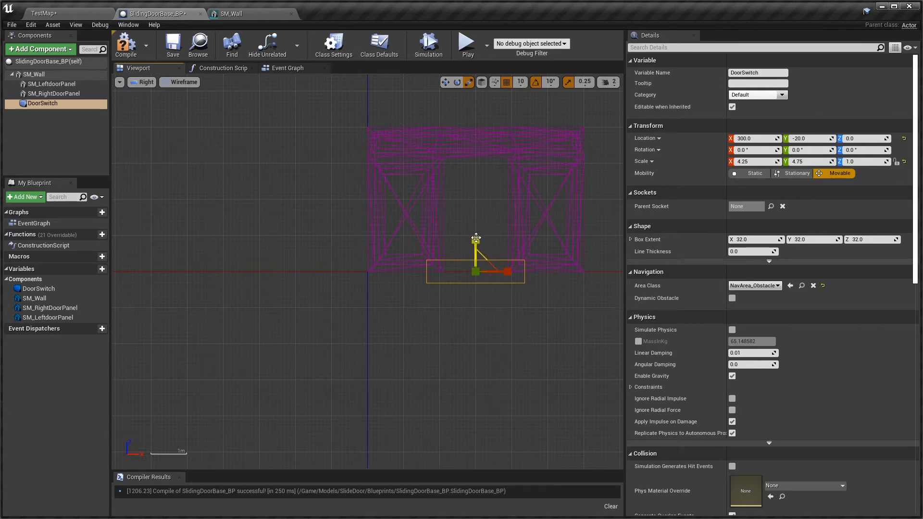
pyautogui.moveTo(475, 240); pyautogui.dragTo(475, 267)
pyautogui.scroll(5, 478, 250)
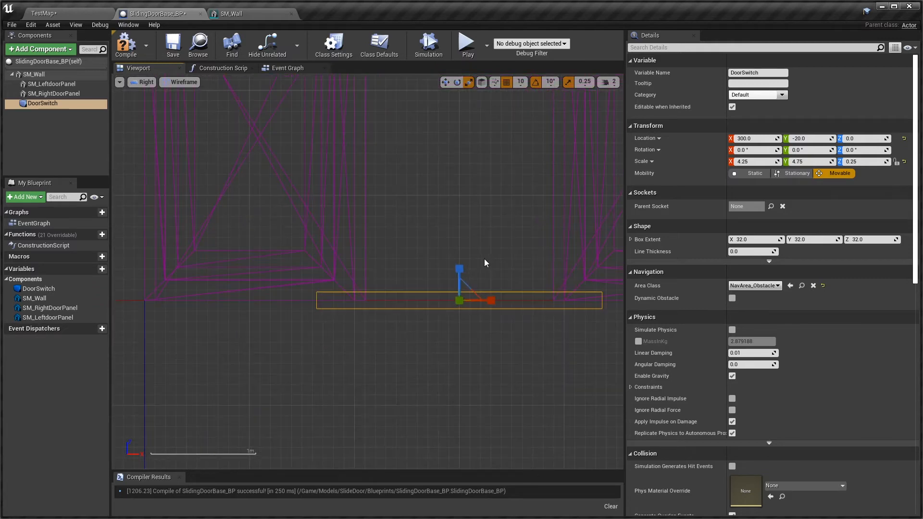
# Raise DoorSwitch to about Z 7.7 with grid snapping off, so its underside sits at the base of the wall.
pyautogui.click(445, 82)
pyautogui.moveTo(459, 266); pyautogui.dragTo(458, 254)
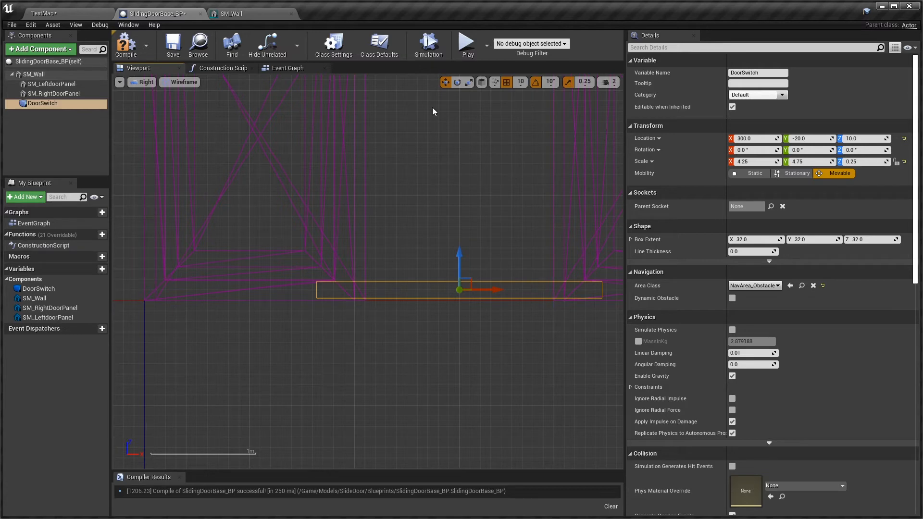
pyautogui.click(507, 83)
pyautogui.moveTo(460, 250); pyautogui.dragTo(461, 252)
pyautogui.moveTo(390, 239); pyautogui.dragTo(387, 263, button='right')
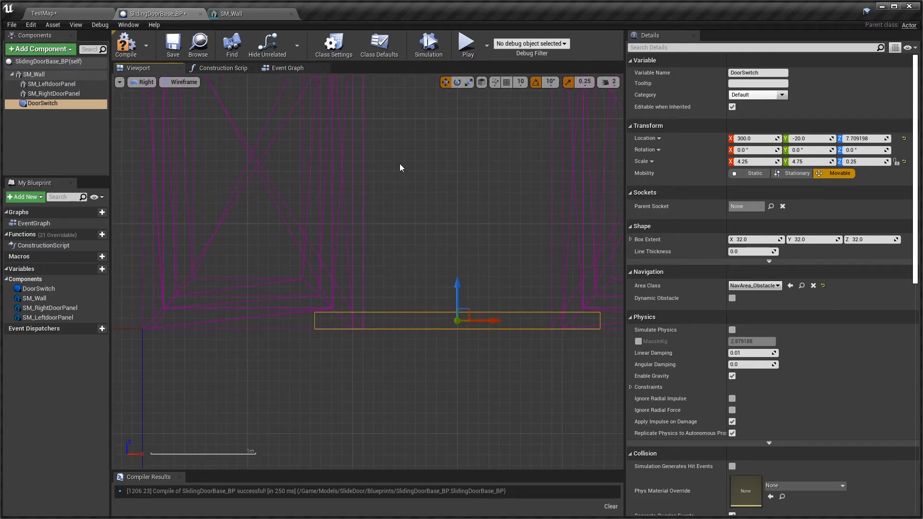
# Lengthen DoorSwitch in front of and behind the doorway to a Y scale of 9.25, and compile and save the Blueprint.
pyautogui.click(144, 82)
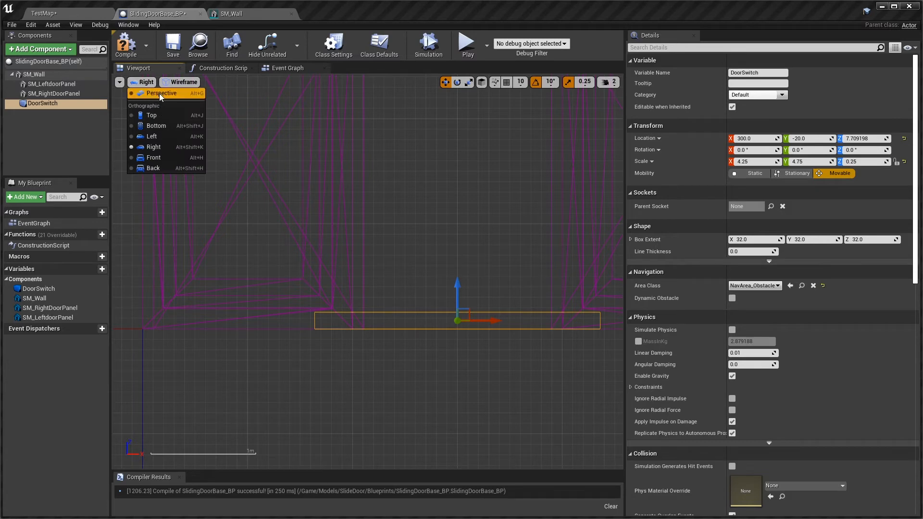
pyautogui.click(160, 97)
pyautogui.moveTo(352, 166); pyautogui.dragTo(427, 167, button='right')
pyautogui.press('w')
pyautogui.press('w')
pyautogui.press('s')
pyautogui.press('w')
pyautogui.press('s')
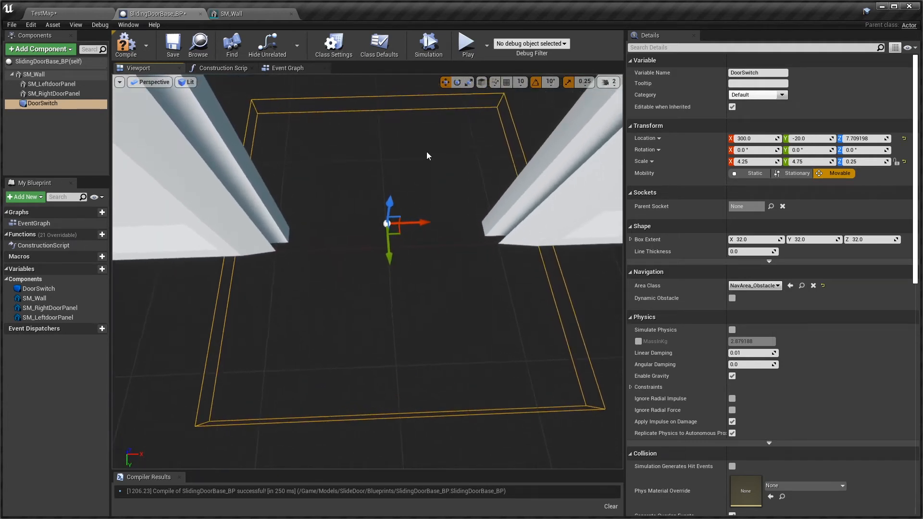
pyautogui.click(469, 81)
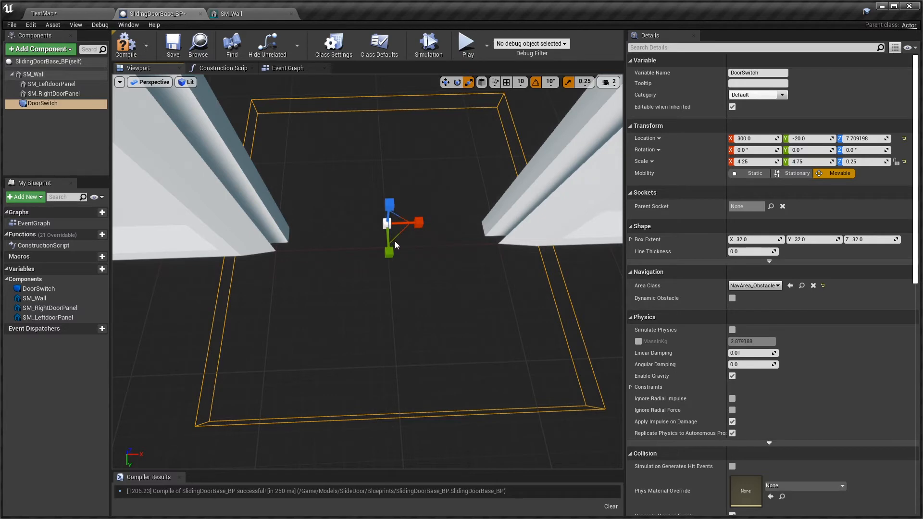
pyautogui.moveTo(390, 254); pyautogui.dragTo(391, 295)
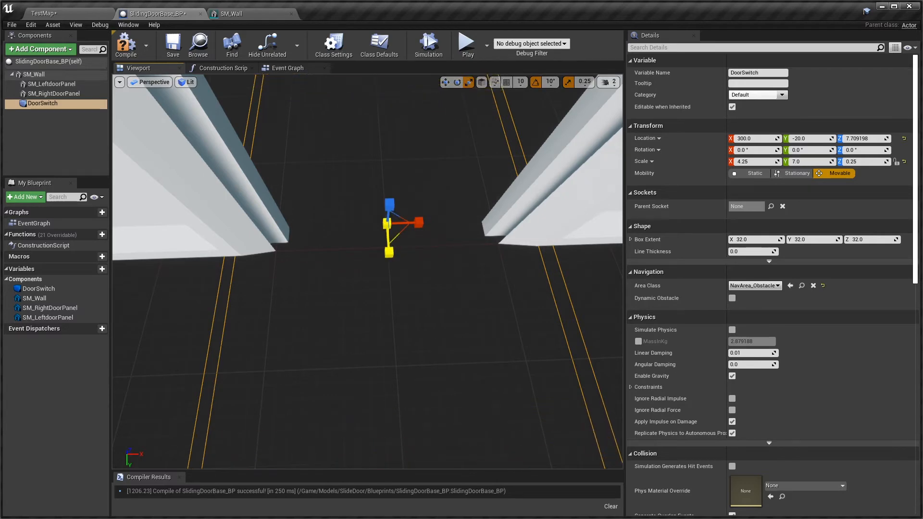
pyautogui.moveTo(415, 283)
pyautogui.mouseDown(button='right')
pyautogui.moveTo(455, 322)
pyautogui.moveTo(577, 284)
pyautogui.moveTo(416, 284)
pyautogui.mouseUp(button='right')
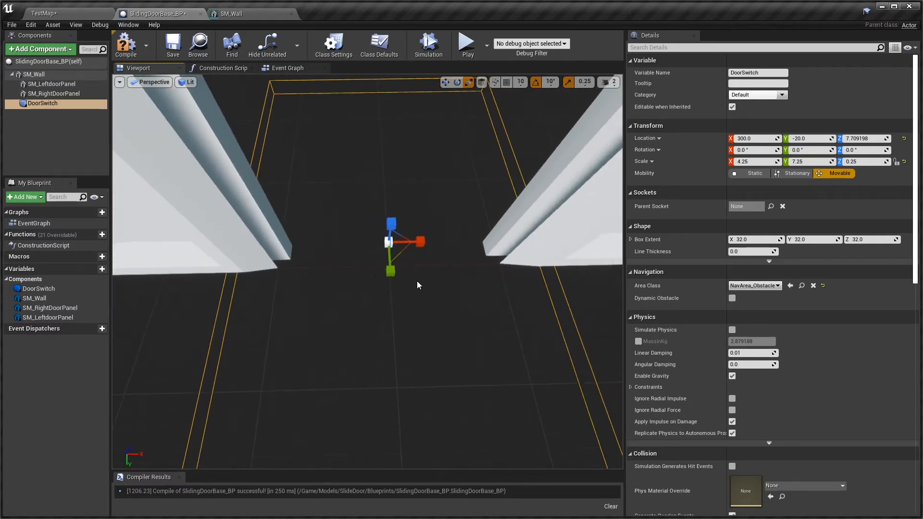
pyautogui.moveTo(389, 269); pyautogui.dragTo(391, 303)
pyautogui.moveTo(401, 277); pyautogui.dragTo(438, 212, button='right')
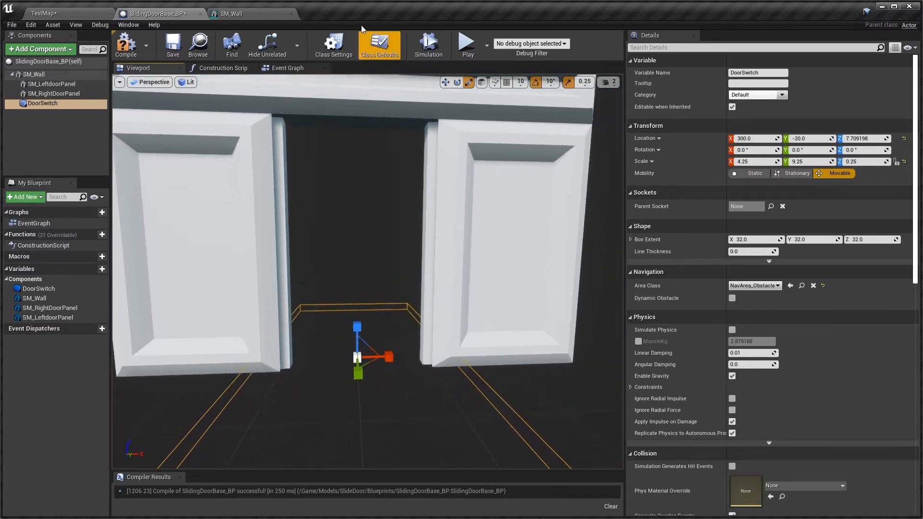
pyautogui.click(123, 47)
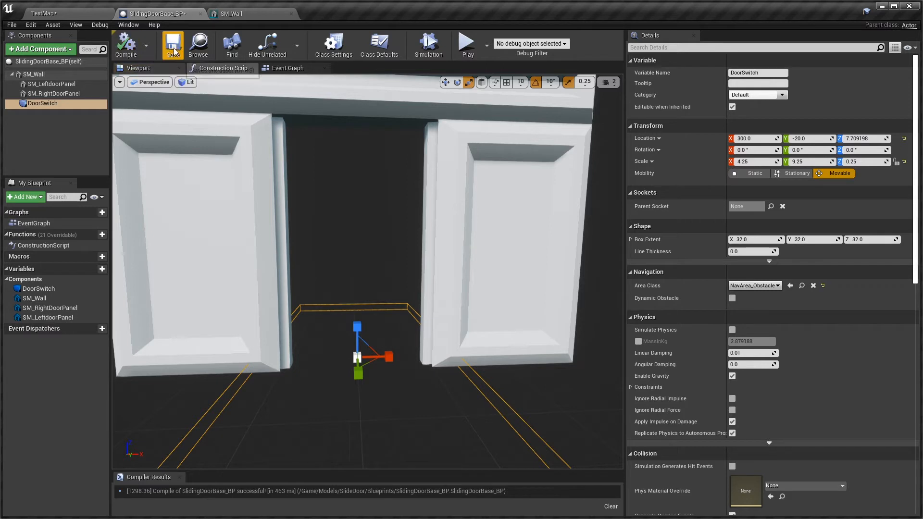
# Add an On Component Begin Overlap event for DoorSwitch to the Event Graph.
pyautogui.click(276, 71)
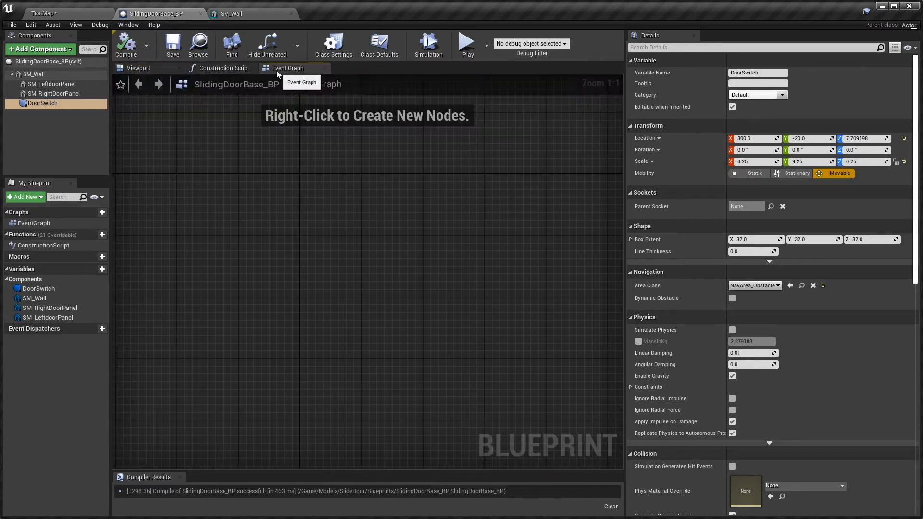
pyautogui.click(57, 104)
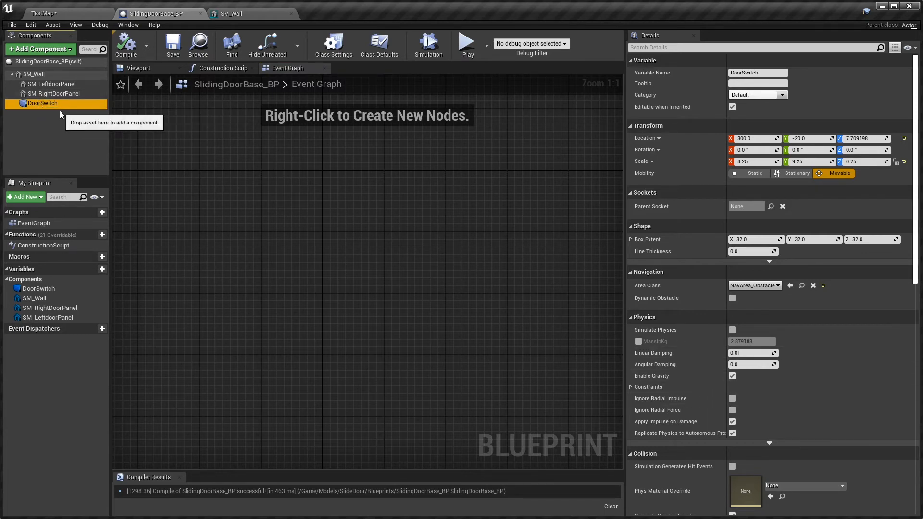
pyautogui.scroll(-5, 757, 313)
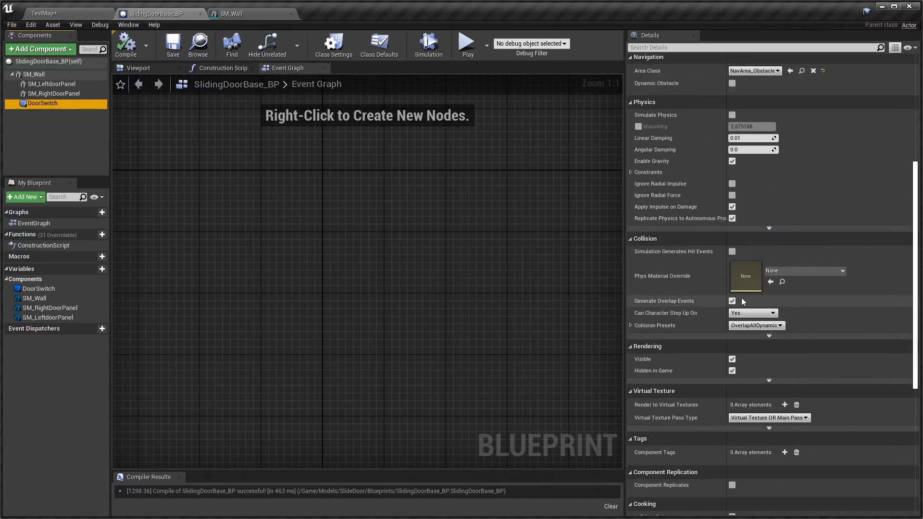
pyautogui.scroll(-4, 720, 188)
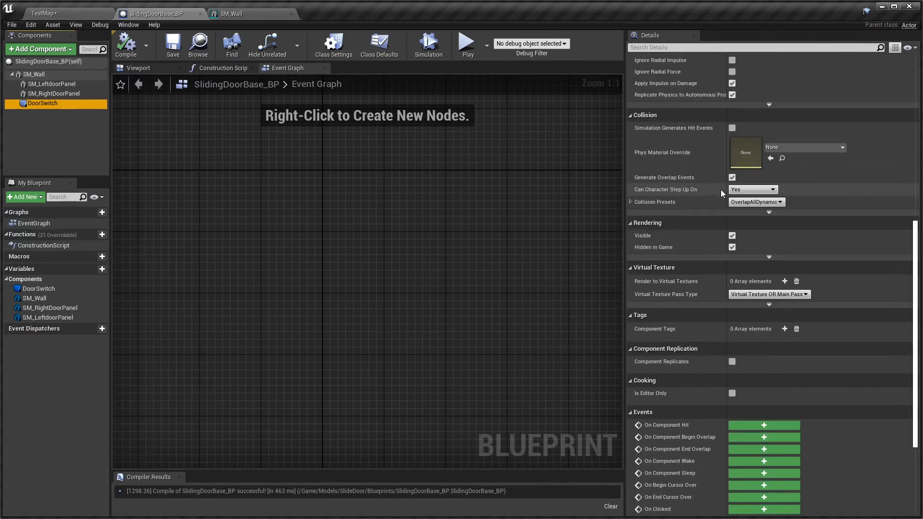
pyautogui.scroll(-3, 720, 187)
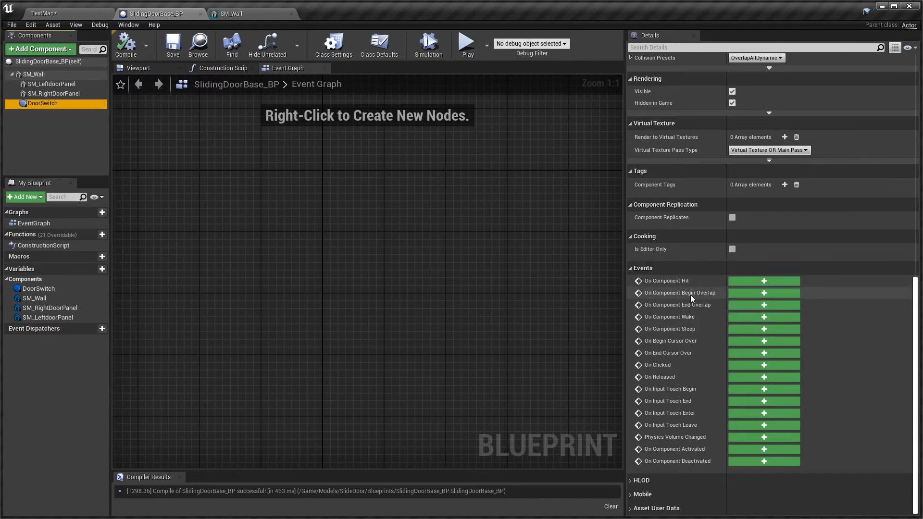
pyautogui.click(752, 293)
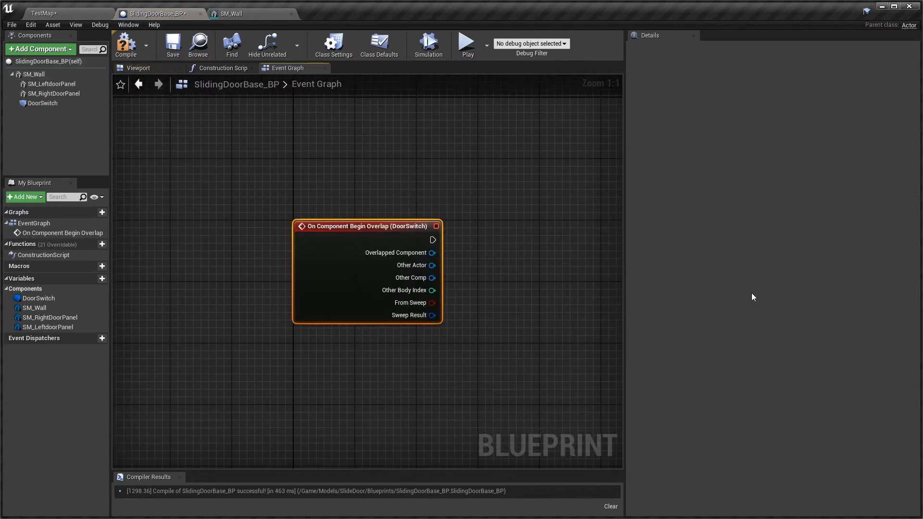
pyautogui.moveTo(512, 217); pyautogui.dragTo(402, 117, button='right')
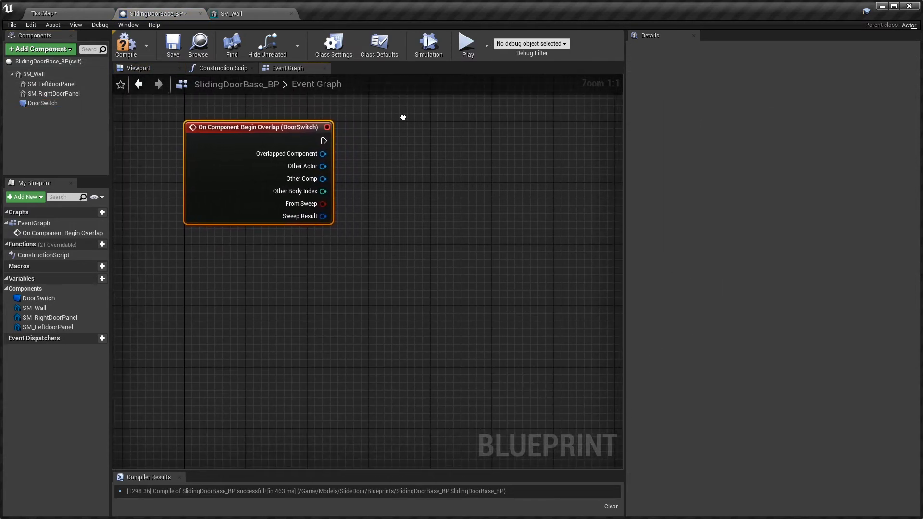
# Add an On Component End Overlap event for DoorSwitch and place it below the Begin Overlap event.
pyautogui.click(43, 103)
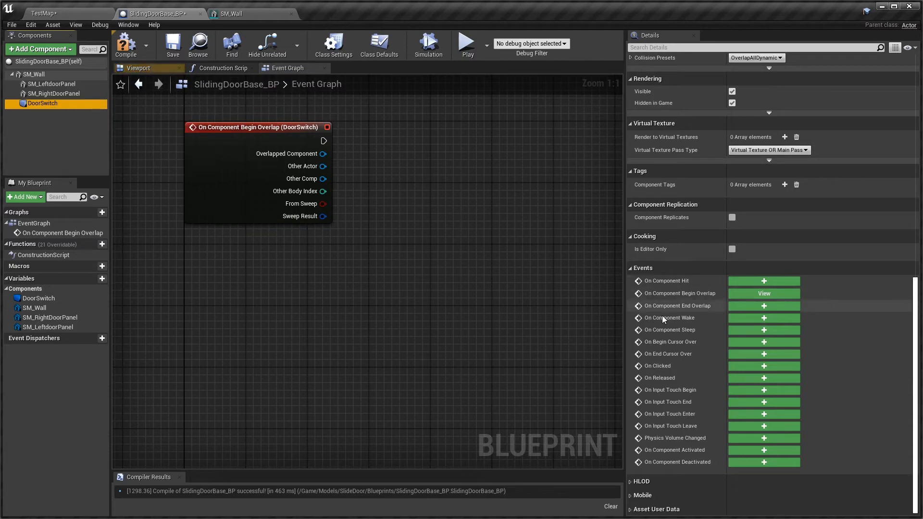
pyautogui.click(781, 307)
pyautogui.moveTo(503, 255); pyautogui.dragTo(387, 282, button='right')
pyautogui.moveTo(215, 303); pyautogui.dragTo(220, 389)
pyautogui.moveTo(372, 278); pyautogui.dragTo(364, 297, button='right')
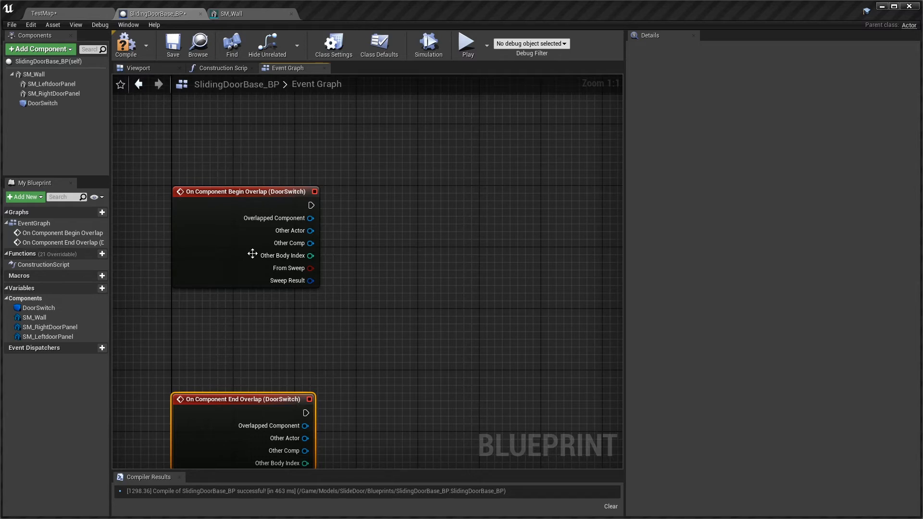
# Add a Timeline node beside the Begin Overlap event and name it DoorOpenClose_TL.
pyautogui.rightClick(429, 228)
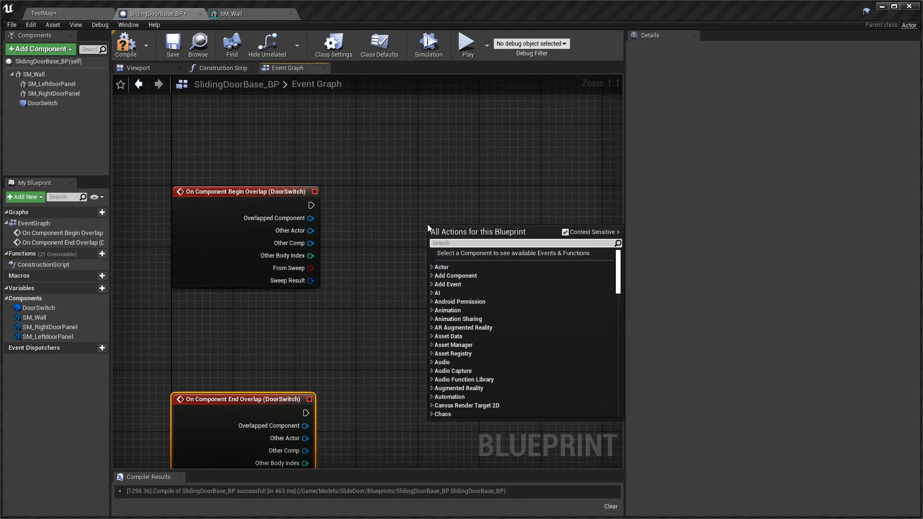
pyautogui.write('timeline')
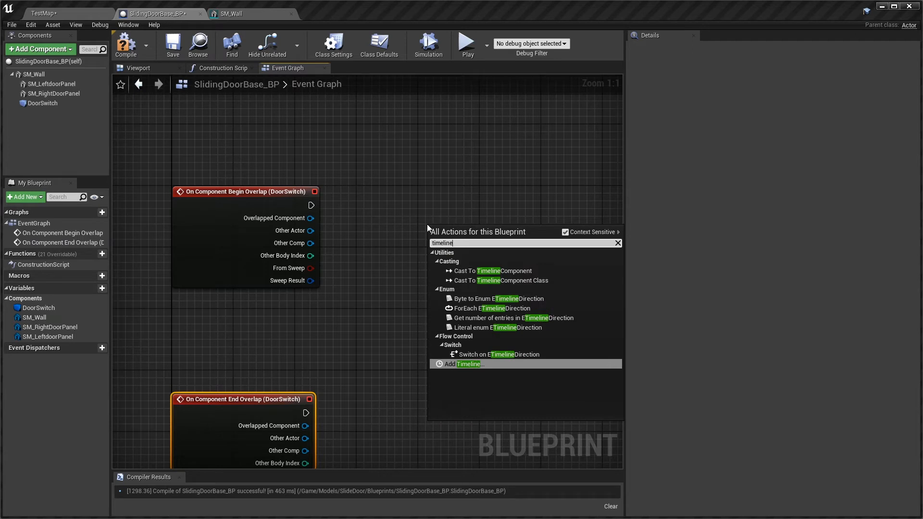
pyautogui.press('Return')
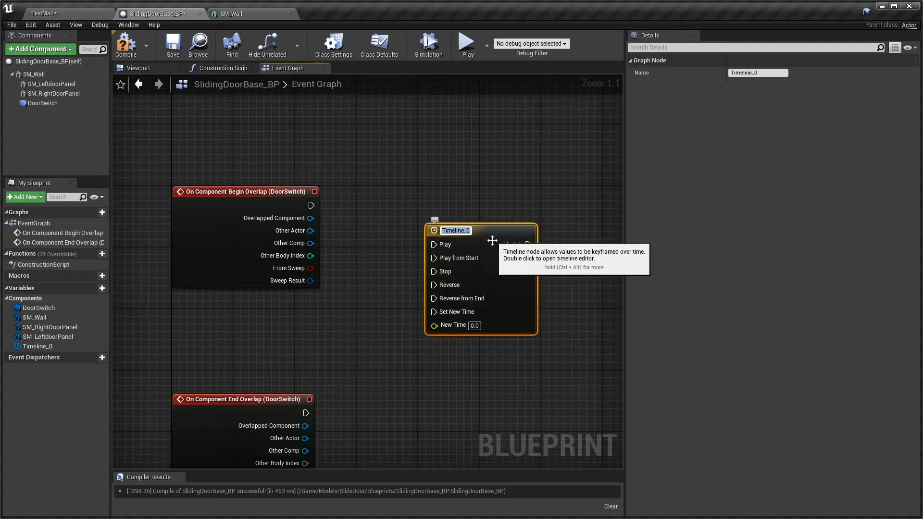
pyautogui.write('DoorOpenClose_TL')
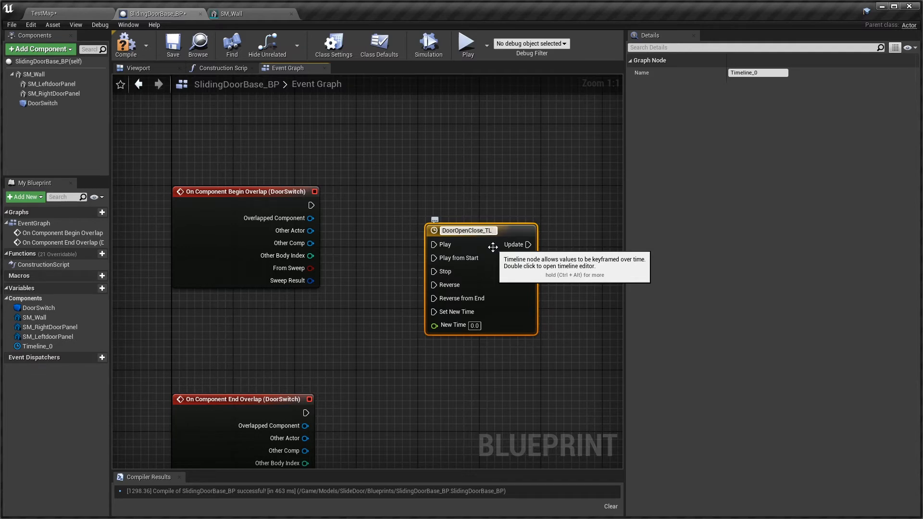
pyautogui.press('Return')
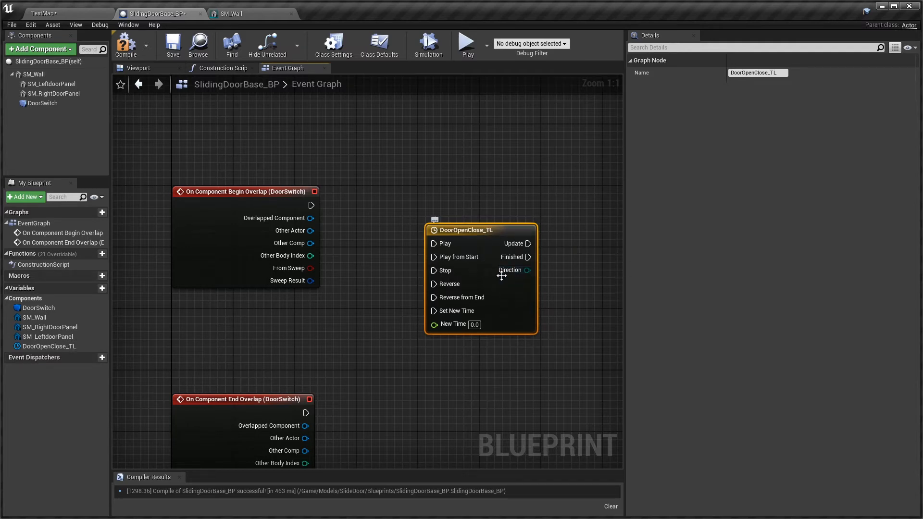
# Line up DoorOpenClose_TL with the Begin Overlap event and connect the event's execution output to the timeline's Play input.
pyautogui.moveTo(460, 237); pyautogui.dragTo(452, 199)
pyautogui.moveTo(311, 205); pyautogui.dragTo(375, 208)
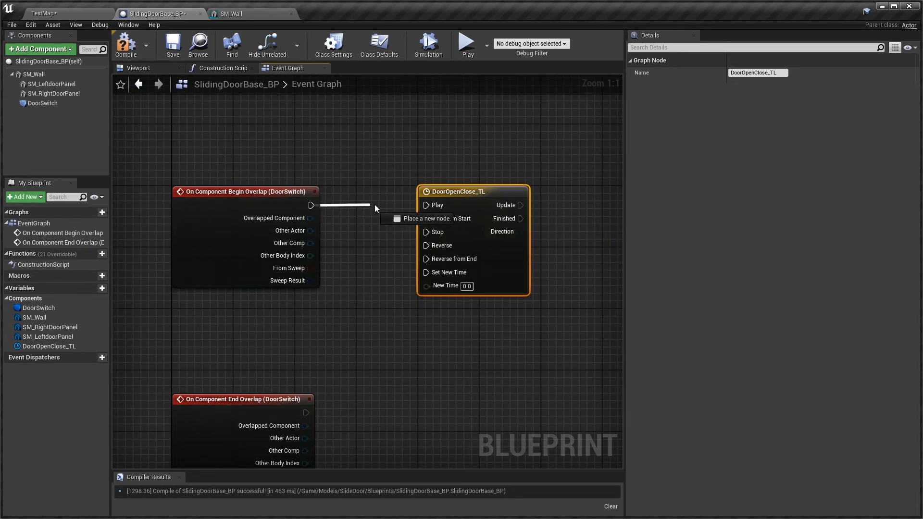
pyautogui.moveTo(405, 205); pyautogui.dragTo(345, 208)
pyautogui.click(347, 186)
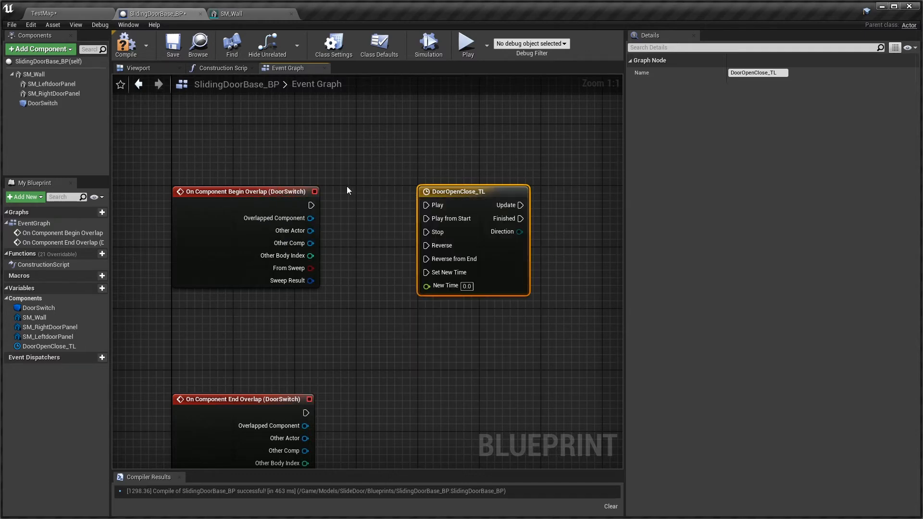
pyautogui.moveTo(311, 206); pyautogui.dragTo(466, 190)
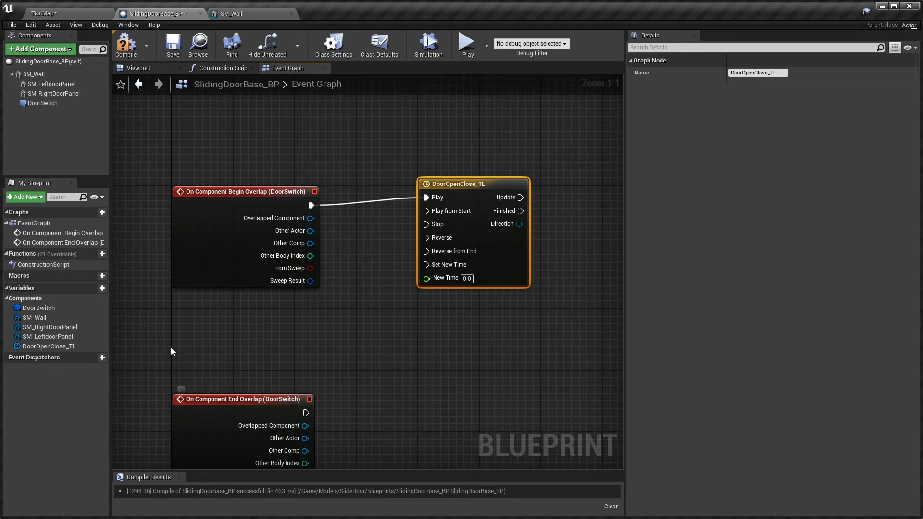
pyautogui.moveTo(370, 296); pyautogui.dragTo(357, 335, button='right')
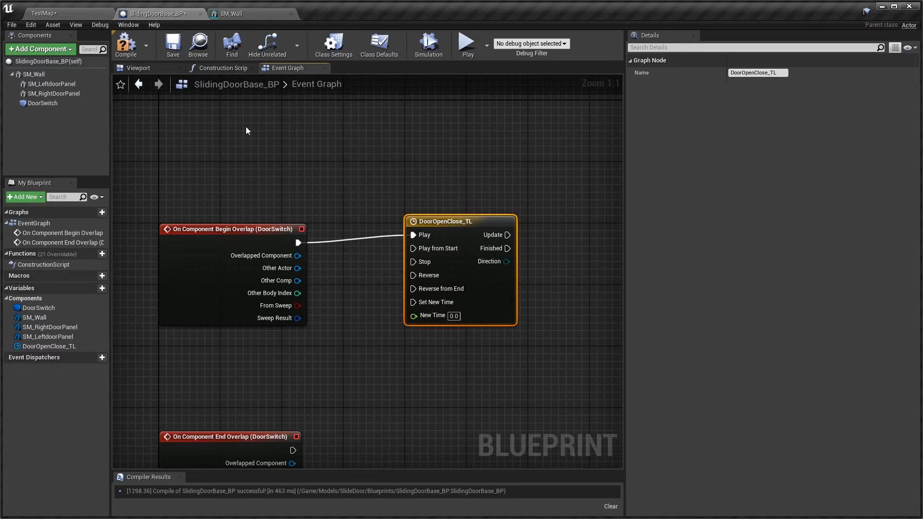
# In the orthographic left view, slide SM_RightDoorPanel to about X -89.23, bringing its inner edge to the middle of the doorway.
pyautogui.click(139, 69)
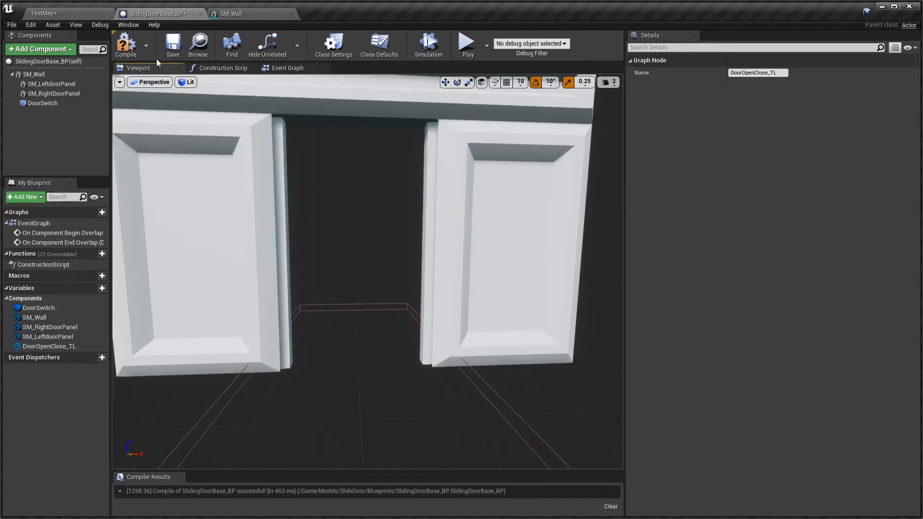
pyautogui.click(153, 85)
pyautogui.click(161, 116)
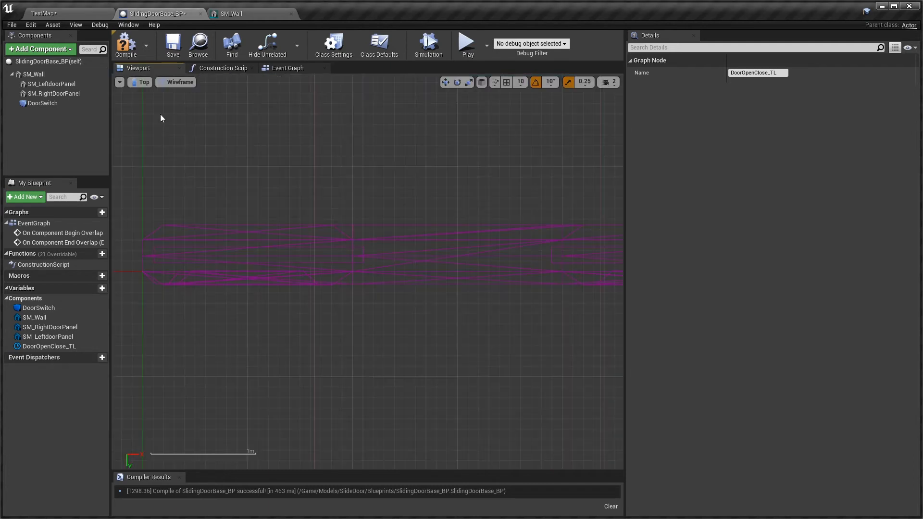
pyautogui.click(140, 83)
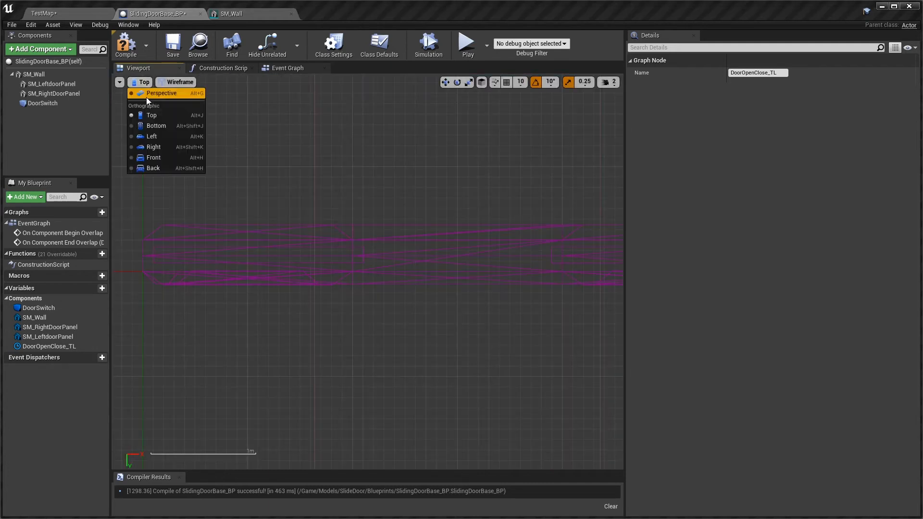
pyautogui.click(154, 136)
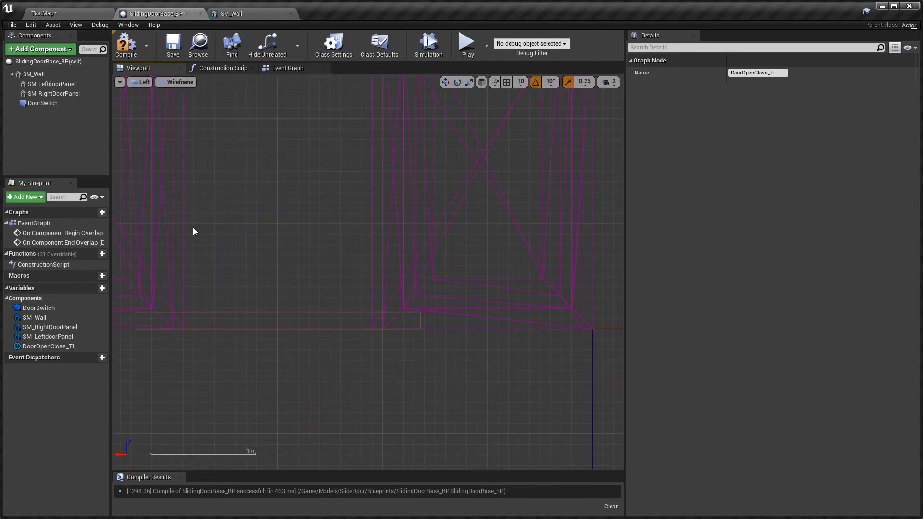
pyautogui.click(371, 227)
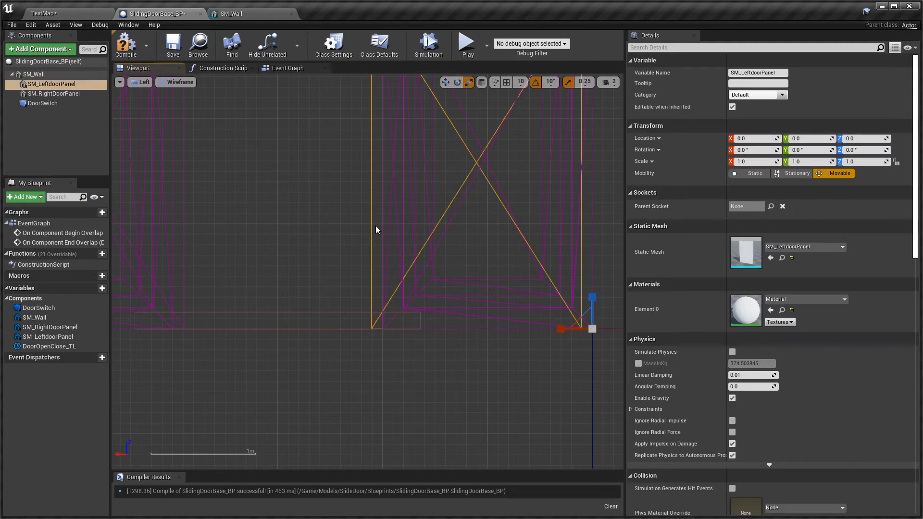
pyautogui.click(165, 227)
pyautogui.scroll(-1, 183, 237)
pyautogui.click(194, 238)
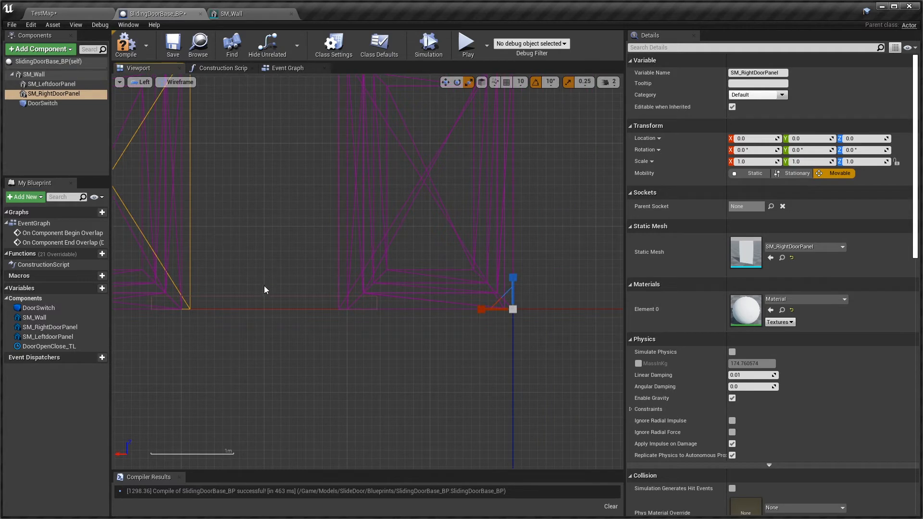
pyautogui.scroll(1, 224, 287)
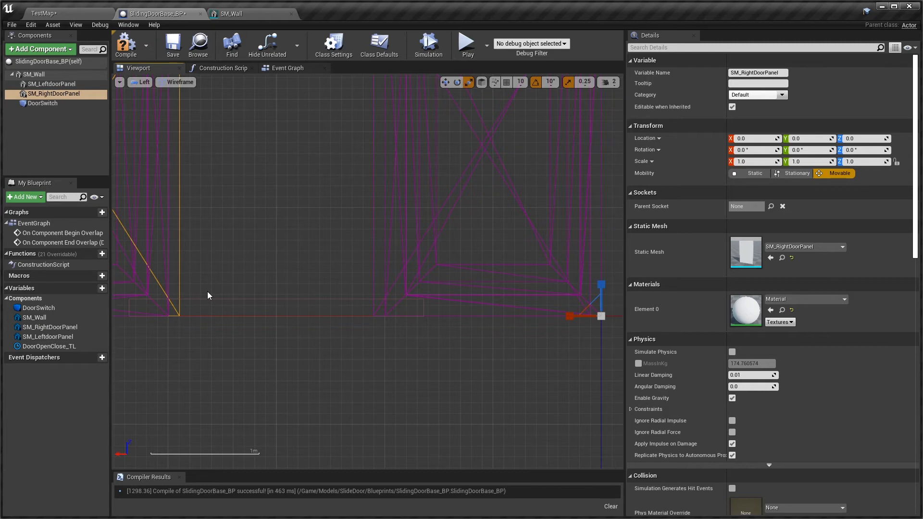
pyautogui.click(445, 83)
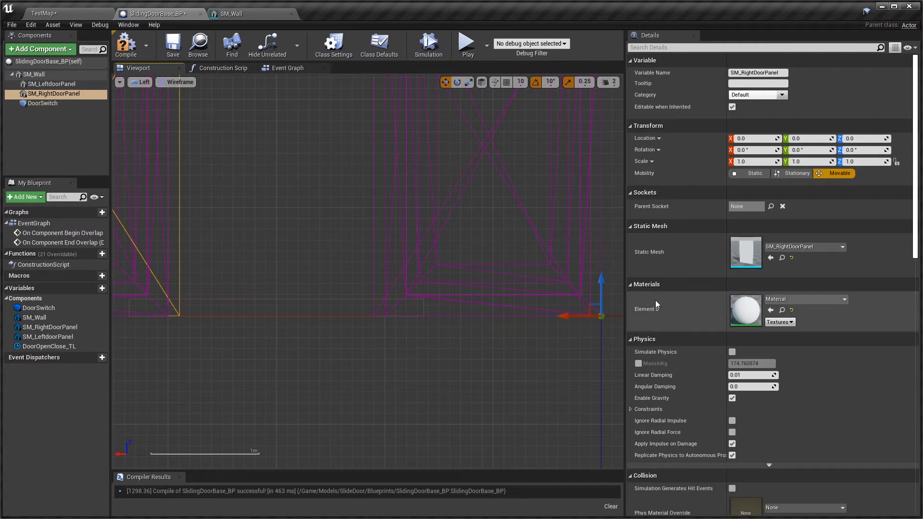
pyautogui.moveTo(567, 315); pyautogui.dragTo(658, 316)
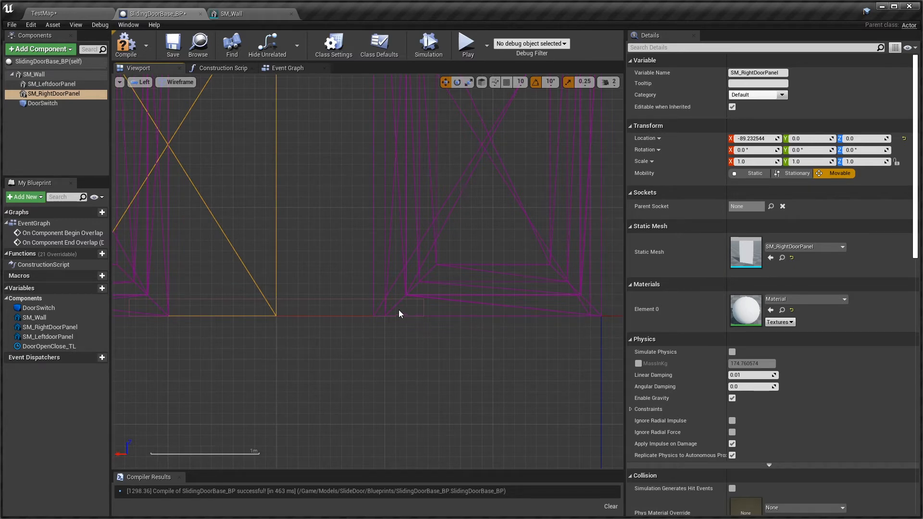
# Slide SM_LeftdoorPanel to about X 89.23 to meet the other panel, check the closed door in perspective, and compile the Blueprint.
pyautogui.click(375, 312)
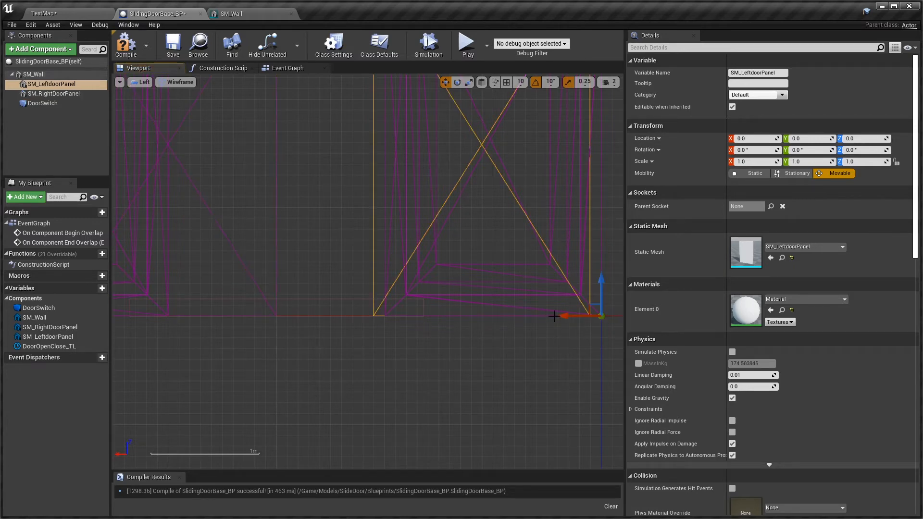
pyautogui.moveTo(571, 316); pyautogui.dragTo(469, 339)
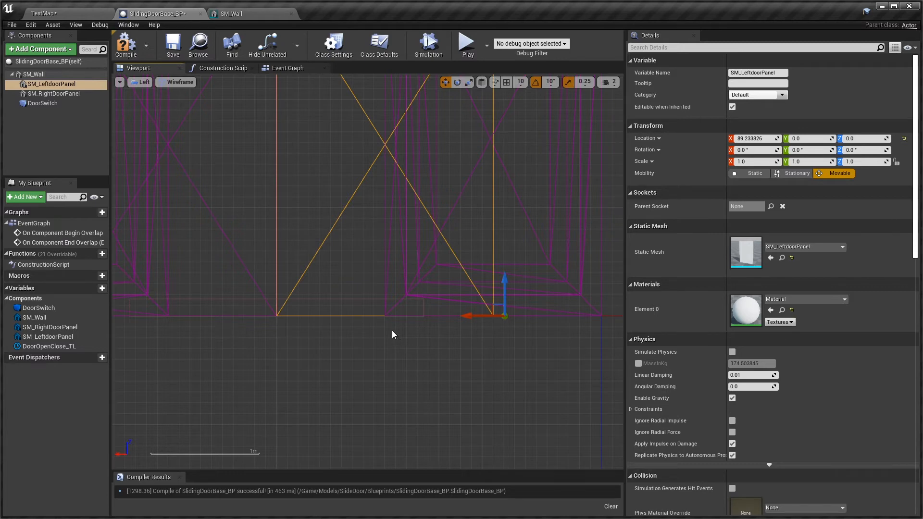
pyautogui.click(152, 82)
pyautogui.click(153, 93)
pyautogui.moveTo(213, 145); pyautogui.dragTo(226, 160, button='right')
pyautogui.press('w')
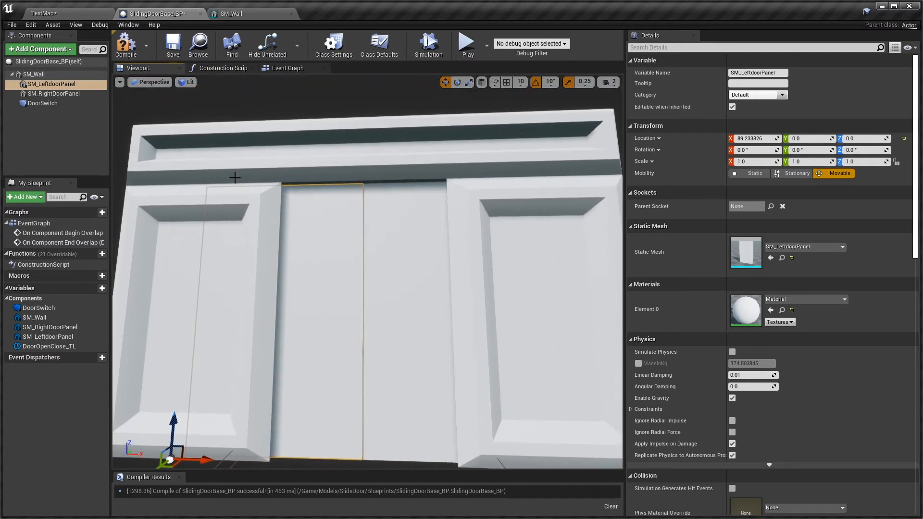
pyautogui.scroll(2, 279, 166)
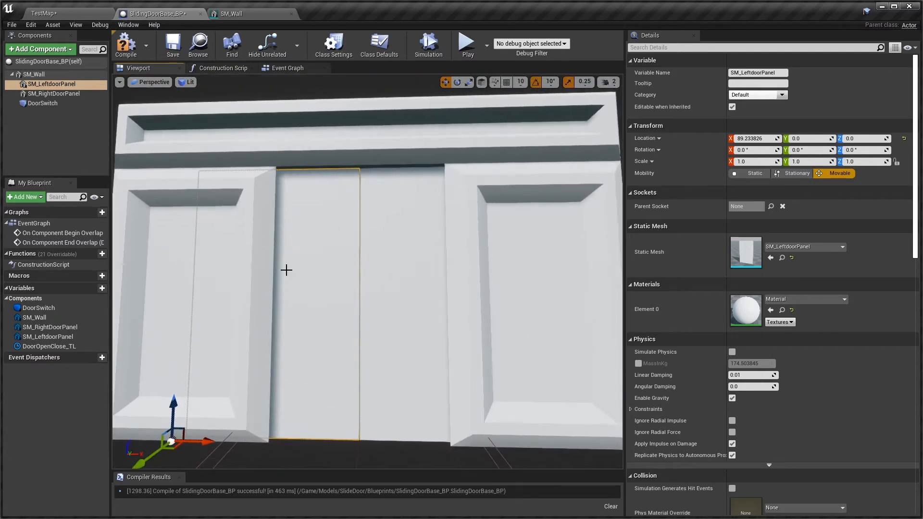
pyautogui.click(126, 45)
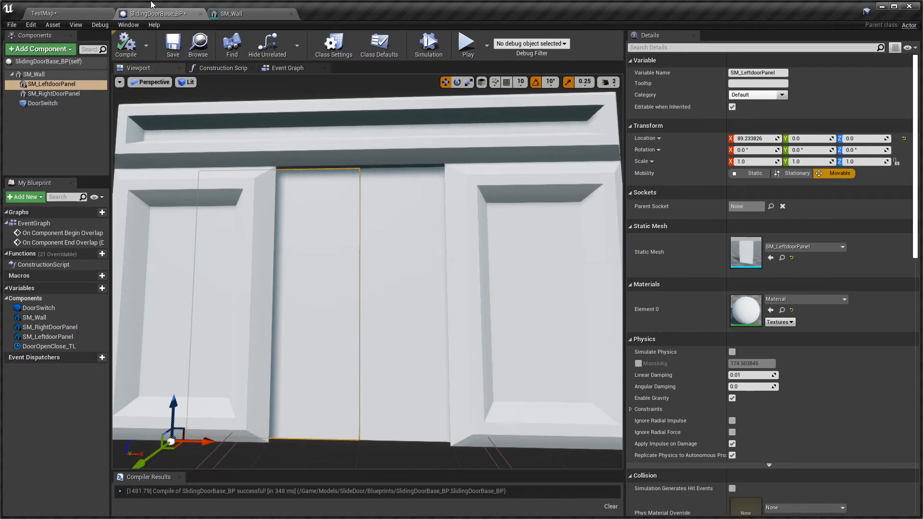
# Open the DoorOpenClose_TL timeline from the Event Graph for editing.
pyautogui.click(271, 69)
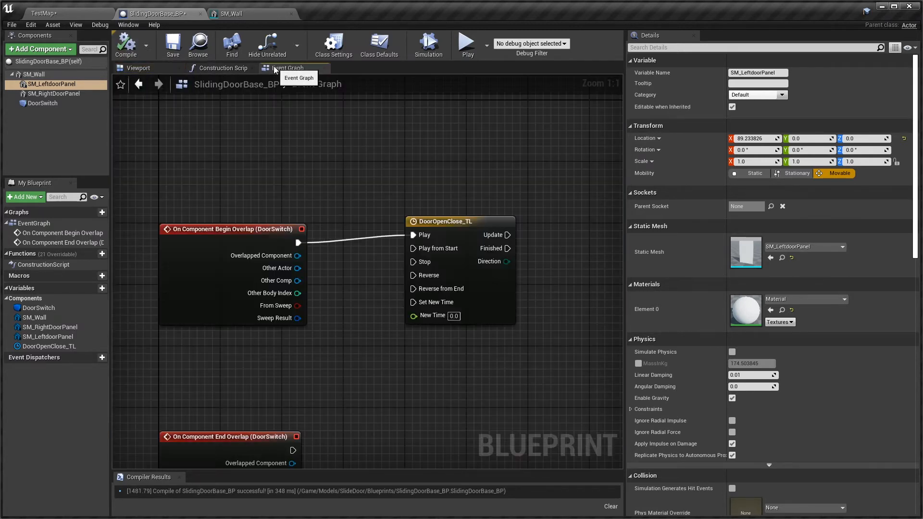
pyautogui.click(456, 239)
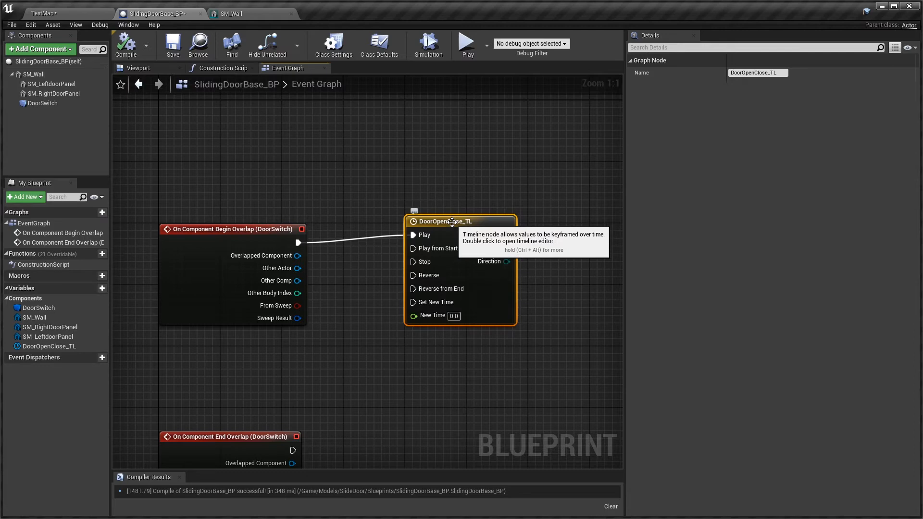
pyautogui.doubleClick(452, 222)
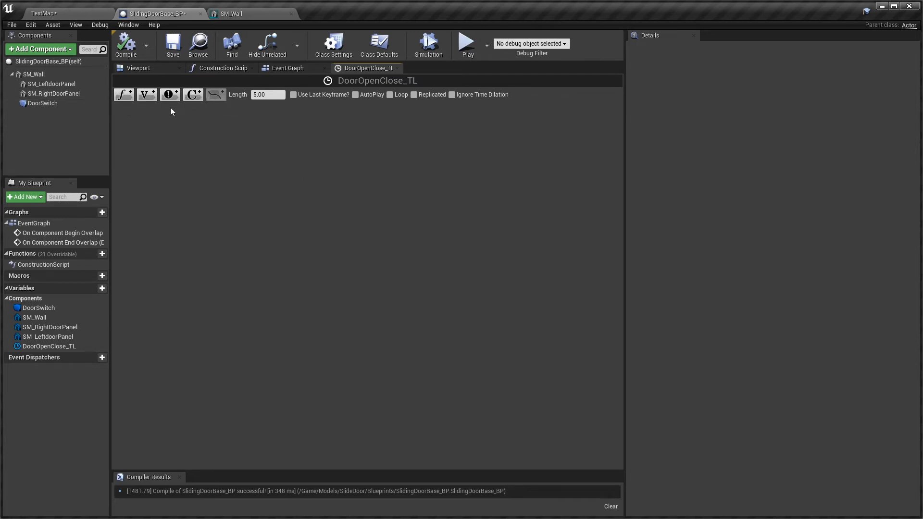
# Add a float track to the DoorOpenClose_TL timeline and set the timeline's length to 1.00.
pyautogui.click(124, 98)
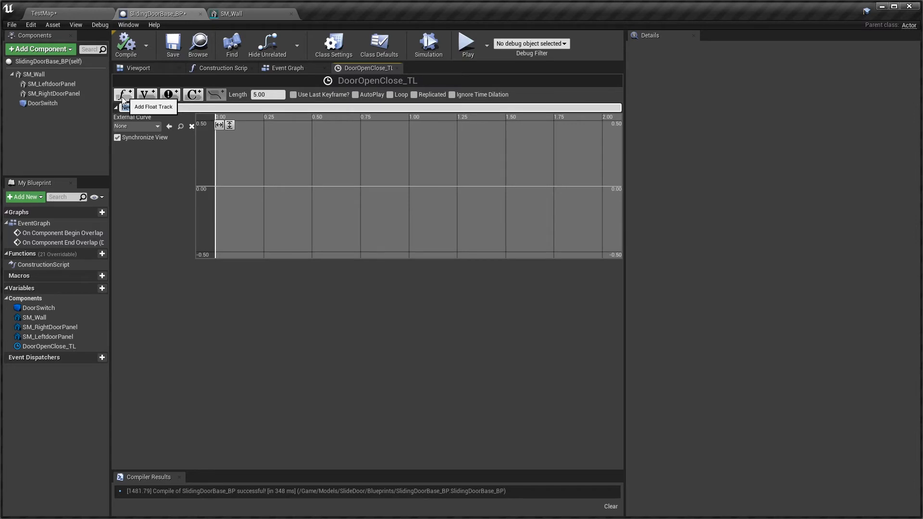
pyautogui.scroll(-4, 561, 197)
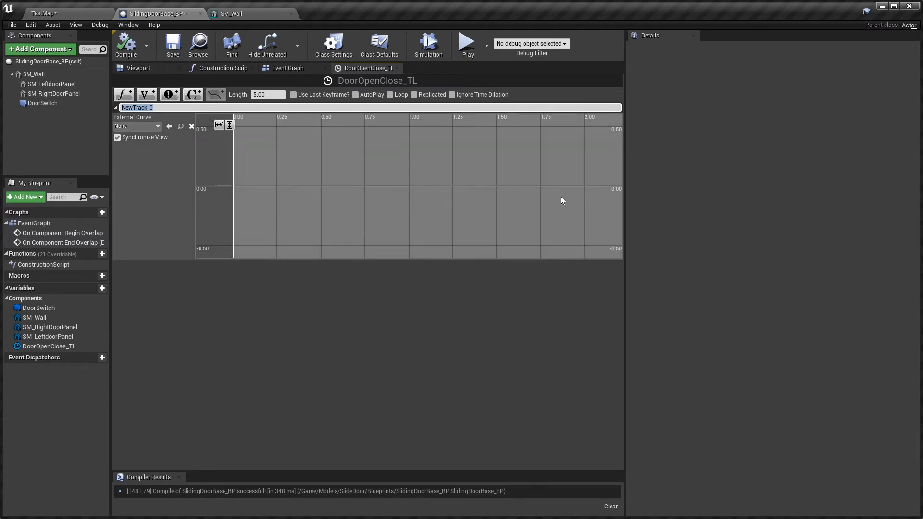
pyautogui.scroll(-4, 556, 198)
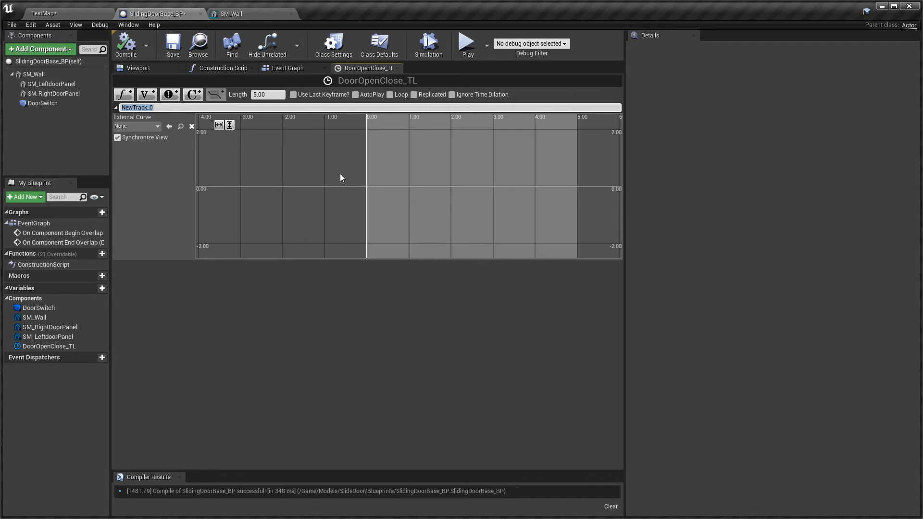
pyautogui.moveTo(349, 171); pyautogui.dragTo(228, 174, button='right')
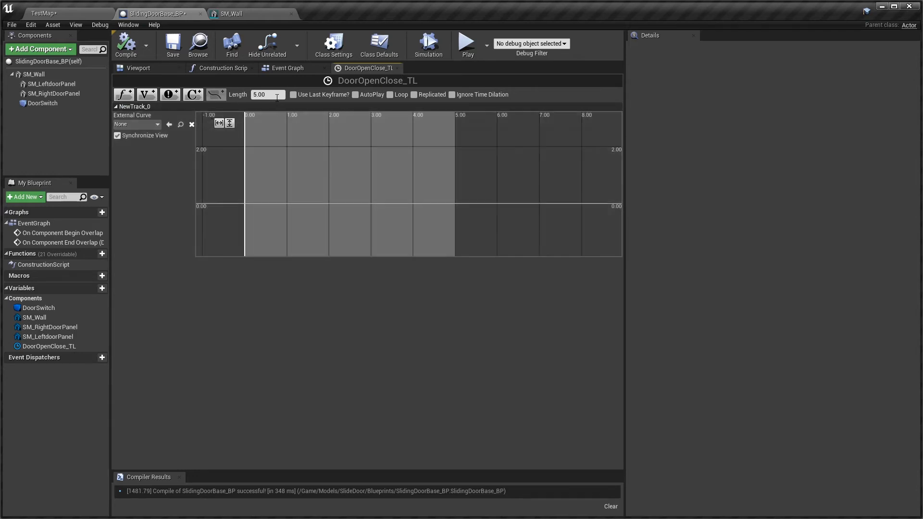
pyautogui.moveTo(277, 94); pyautogui.dragTo(247, 94)
pyautogui.write('1')
pyautogui.press('Return')
# Add a first key to the float track's curve with Time 0.0 and Value 0.0.
pyautogui.scroll(3, 284, 185)
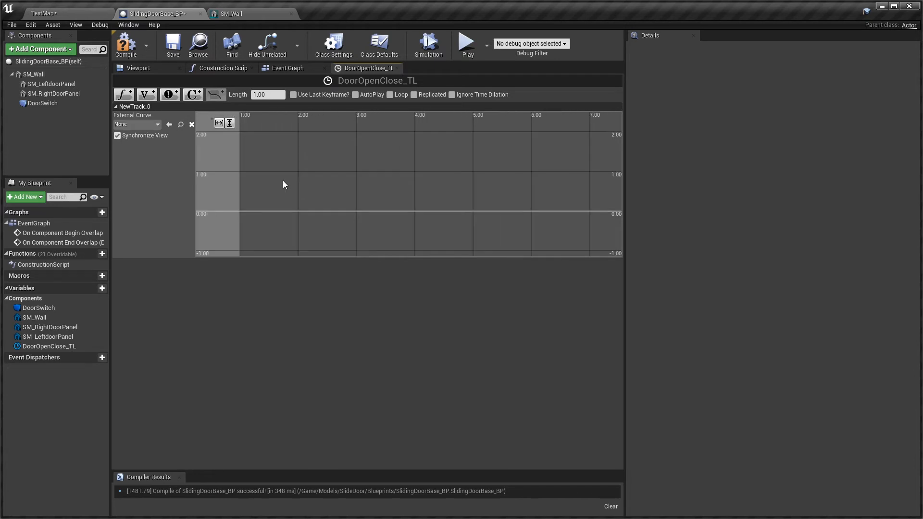
pyautogui.scroll(-7, 283, 182)
pyautogui.scroll(6, 284, 182)
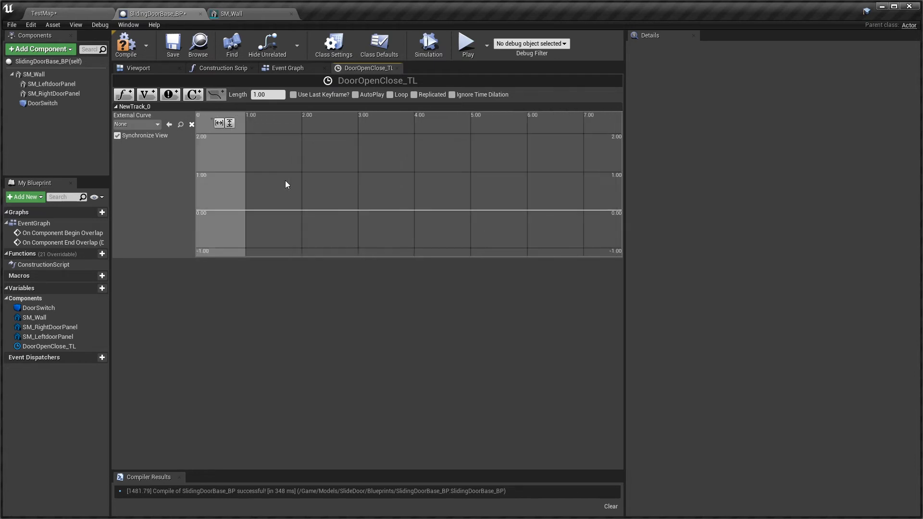
pyautogui.scroll(3, 284, 185)
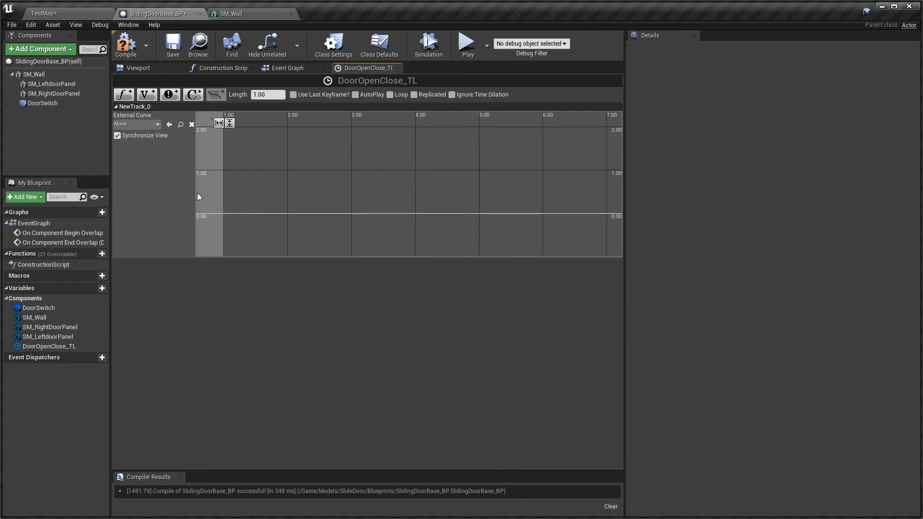
pyautogui.scroll(-1, 197, 192)
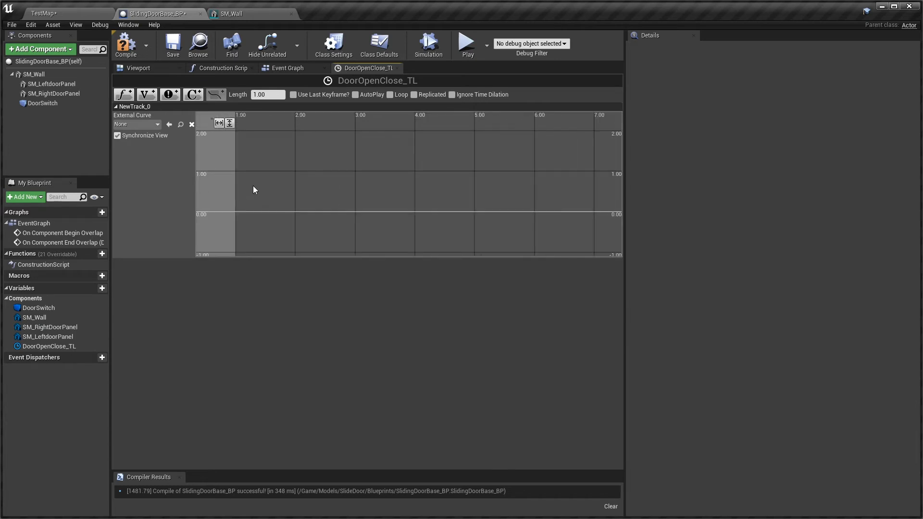
pyautogui.moveTo(256, 186); pyautogui.dragTo(578, 182, button='right')
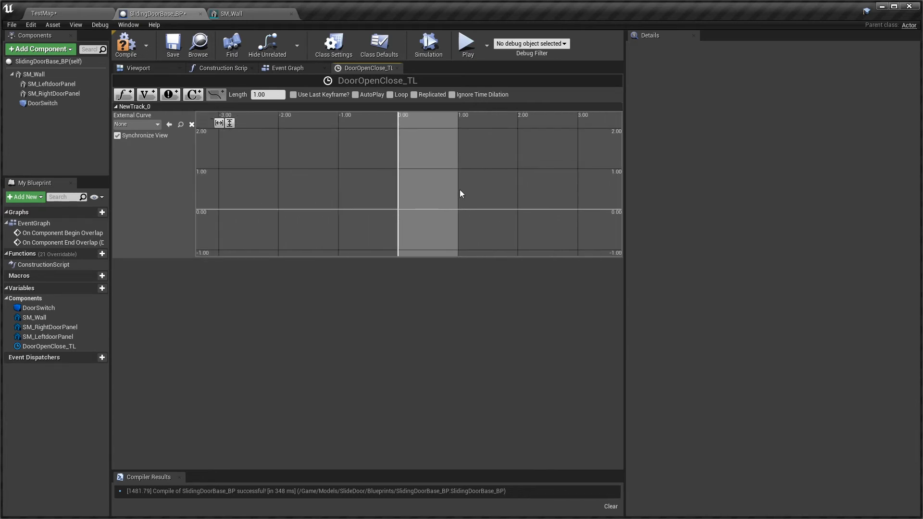
pyautogui.scroll(4, 451, 196)
pyautogui.moveTo(486, 187); pyautogui.dragTo(297, 195, button='right')
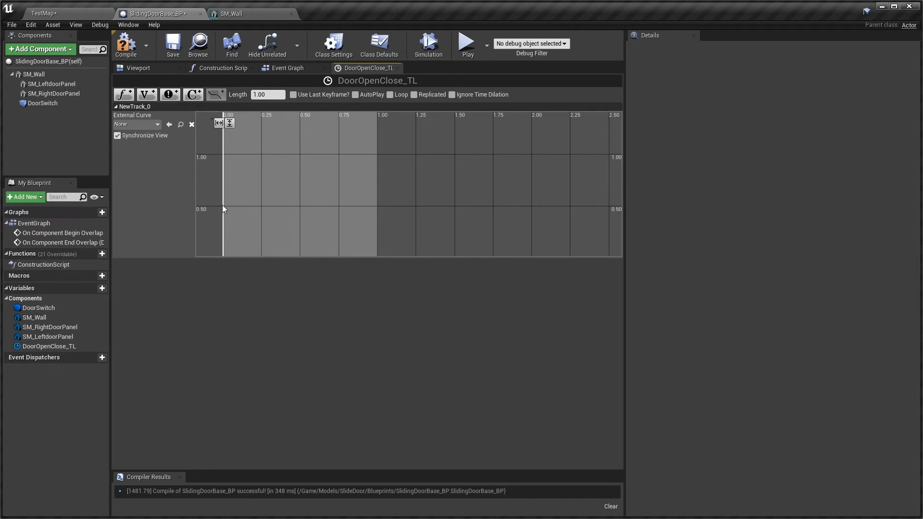
pyautogui.rightClick(222, 208)
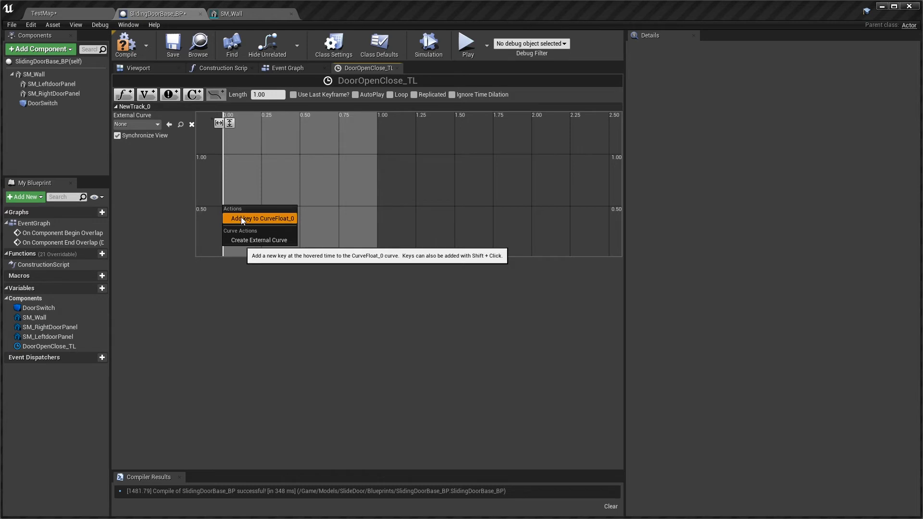
pyautogui.click(241, 217)
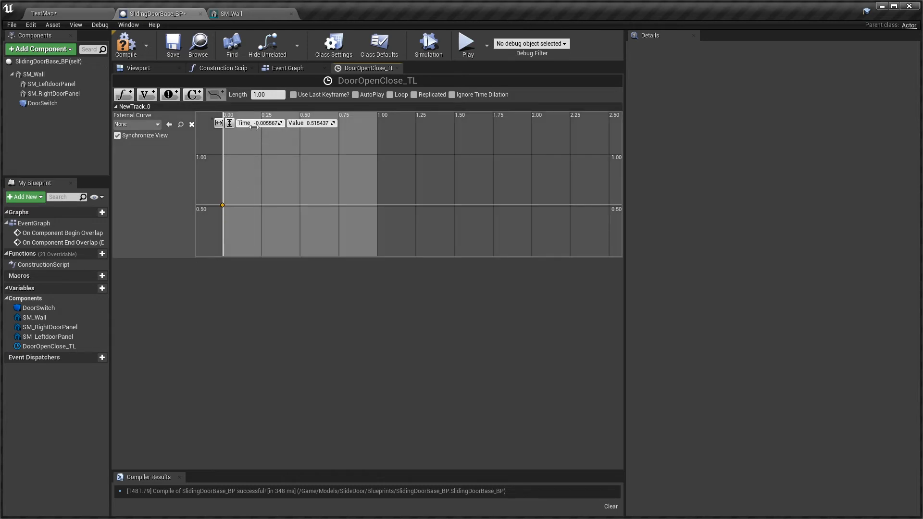
pyautogui.click(274, 124)
pyautogui.write('0')
pyautogui.click(312, 123)
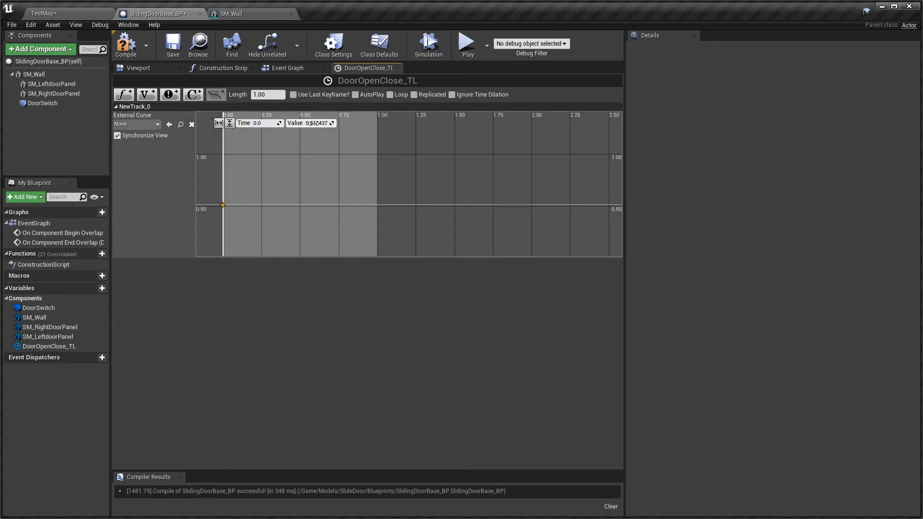
pyautogui.write('0.0')
pyautogui.press('Return')
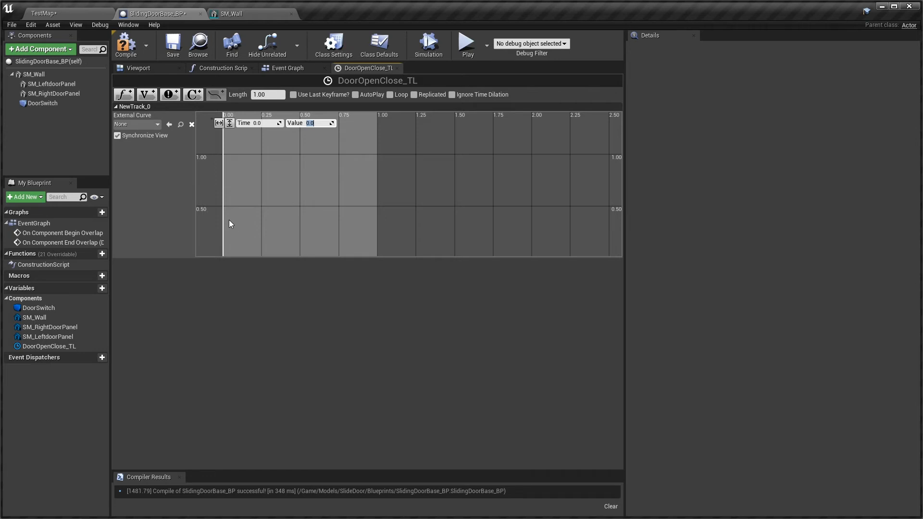
pyautogui.scroll(1, 227, 216)
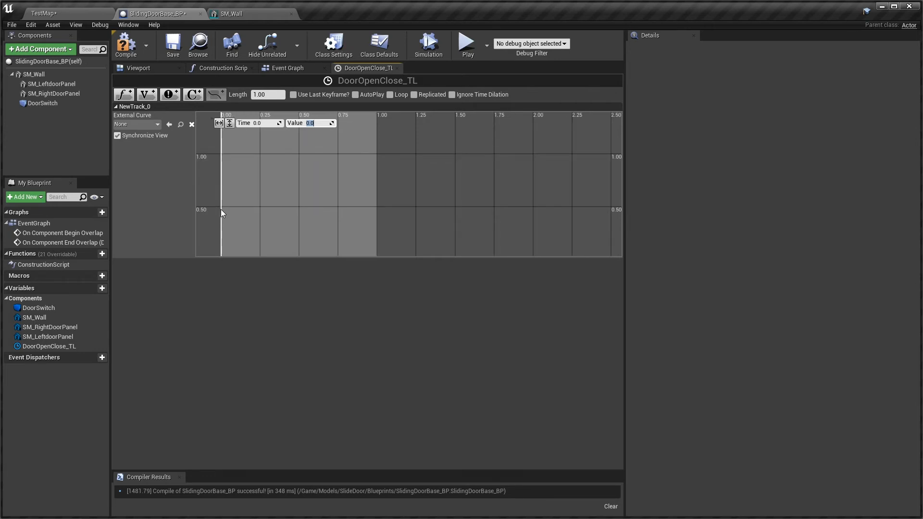
pyautogui.click(233, 214)
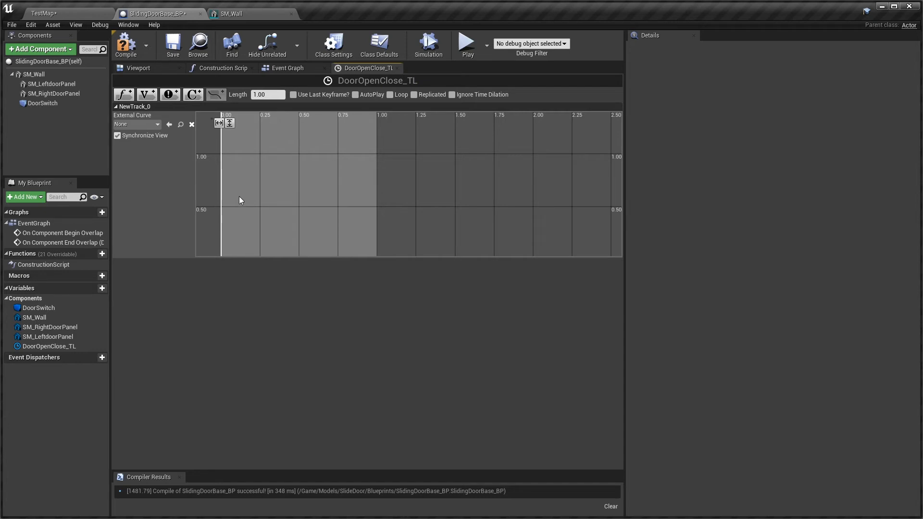
# Add a second key to the float track's curve with Time 1.0 and Value 1.0.
pyautogui.scroll(-3, 236, 221)
pyautogui.moveTo(258, 208); pyautogui.dragTo(169, 223, button='right')
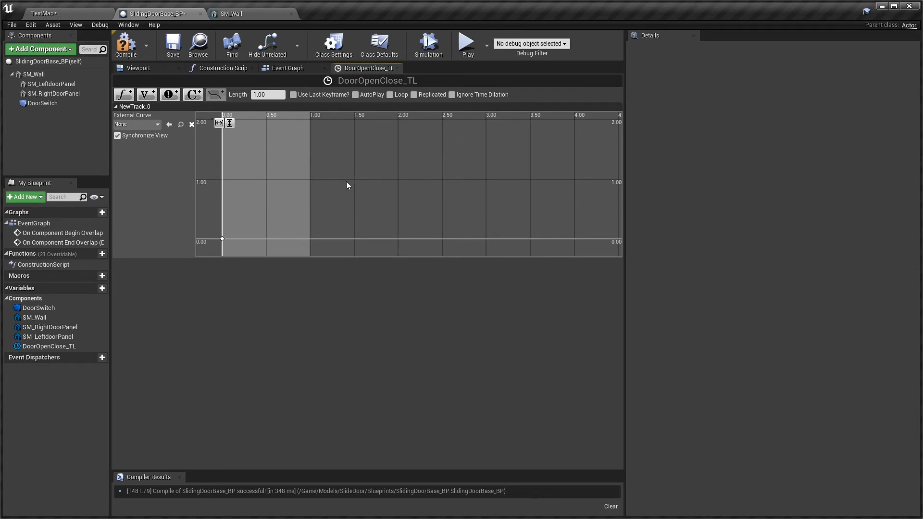
pyautogui.rightClick(308, 178)
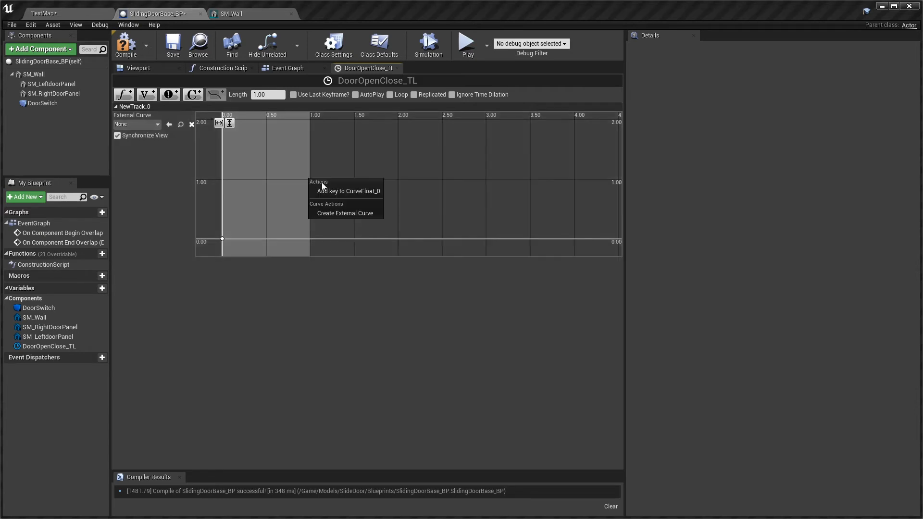
pyautogui.click(326, 193)
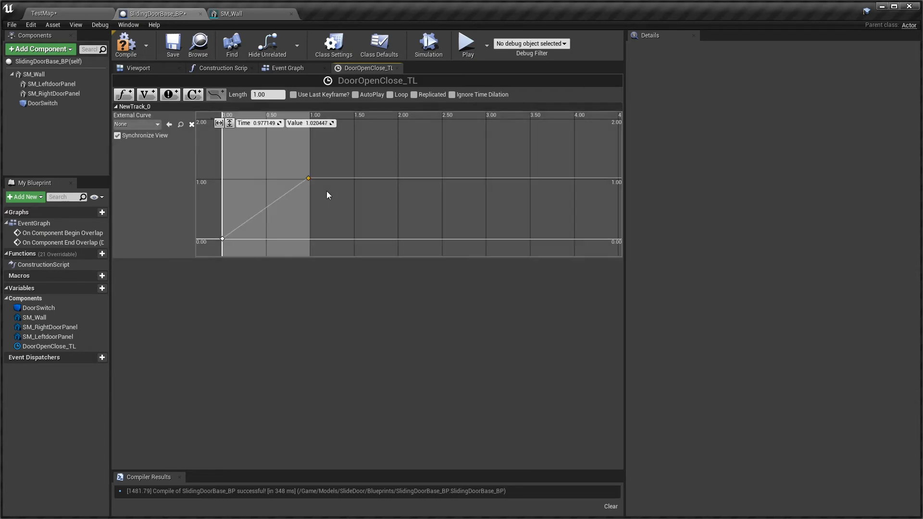
pyautogui.click(263, 123)
pyautogui.write('1')
pyautogui.press('Return')
pyautogui.click(317, 123)
pyautogui.write('1')
pyautogui.press('Return')
pyautogui.click(369, 310)
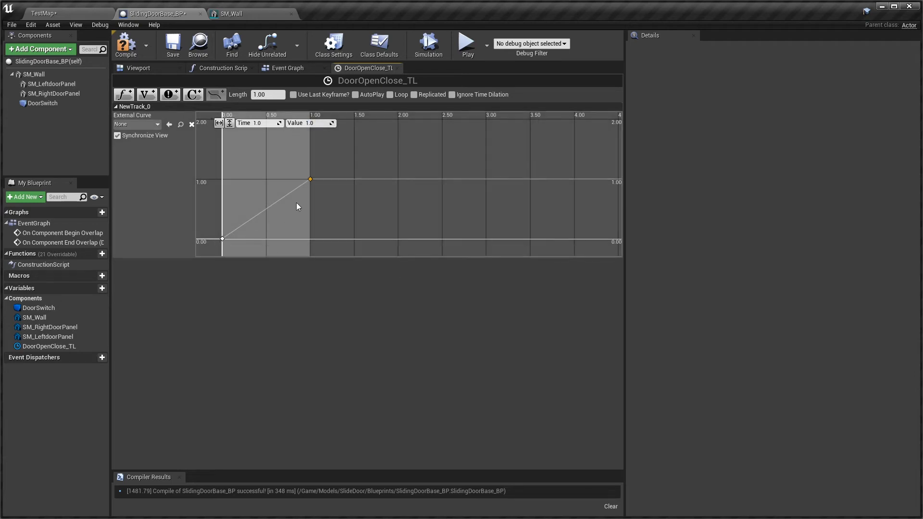
pyautogui.moveTo(222, 243)
# Compile the Blueprint and return to the DoorOpenClose_TL node in the Event Graph.
pyautogui.click(124, 49)
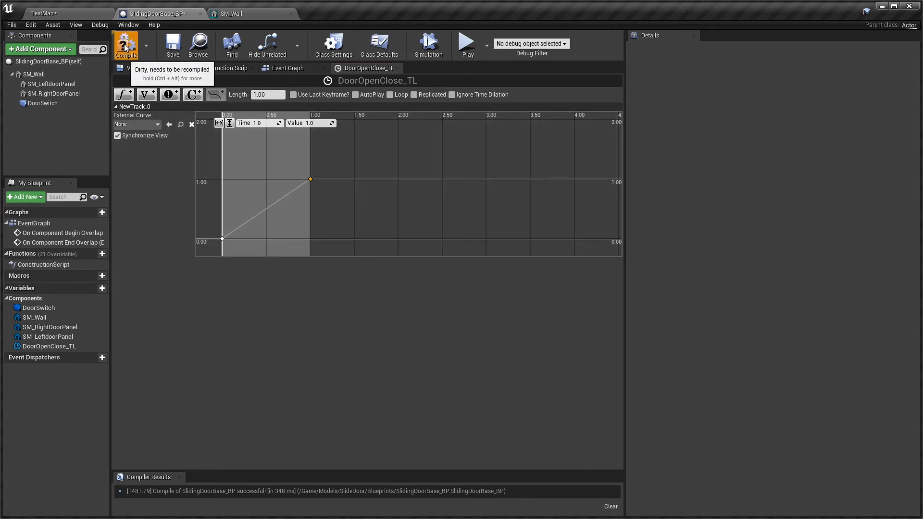
pyautogui.click(279, 68)
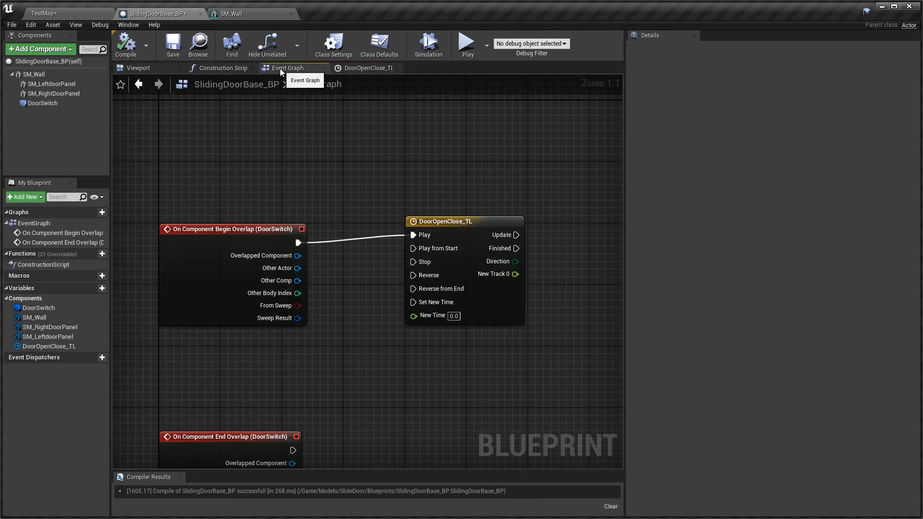
pyautogui.moveTo(342, 211); pyautogui.dragTo(293, 147, button='right')
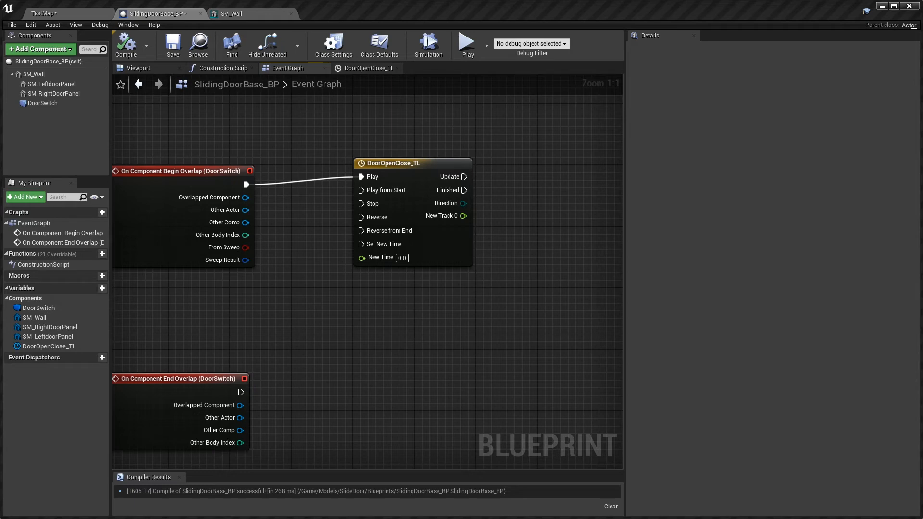
pyautogui.moveTo(349, 314); pyautogui.dragTo(230, 326, button='right')
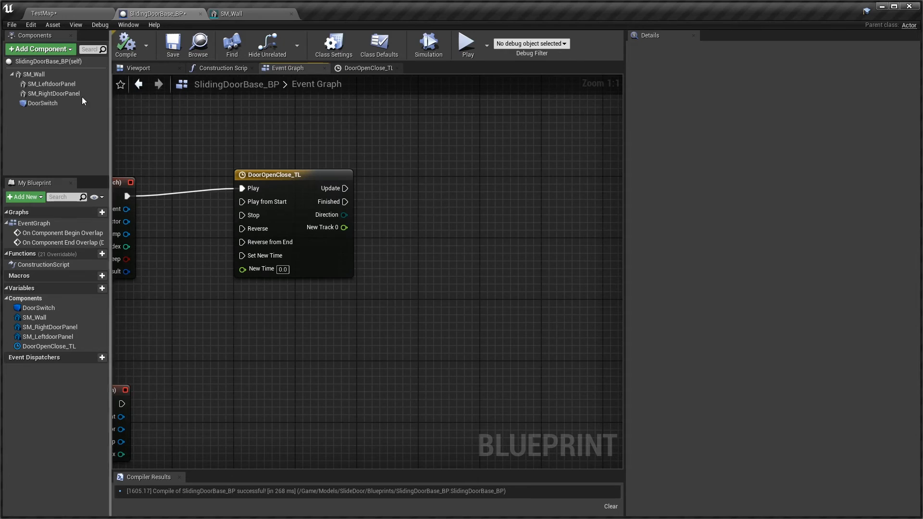
# Place a reference to the SM_LeftdoorPanel component in the Event Graph, above and to the right of the DoorOpenClose_TL node.
pyautogui.moveTo(31, 87); pyautogui.dragTo(394, 148)
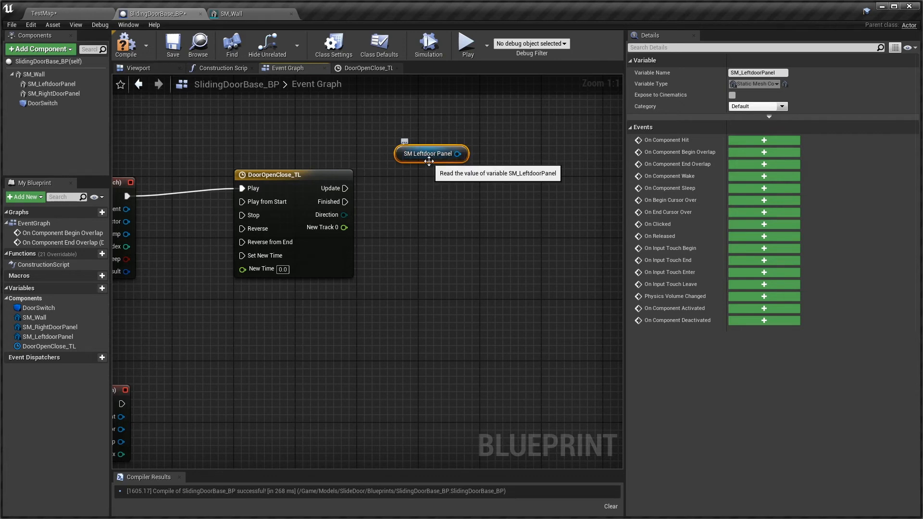
pyautogui.press('Delete')
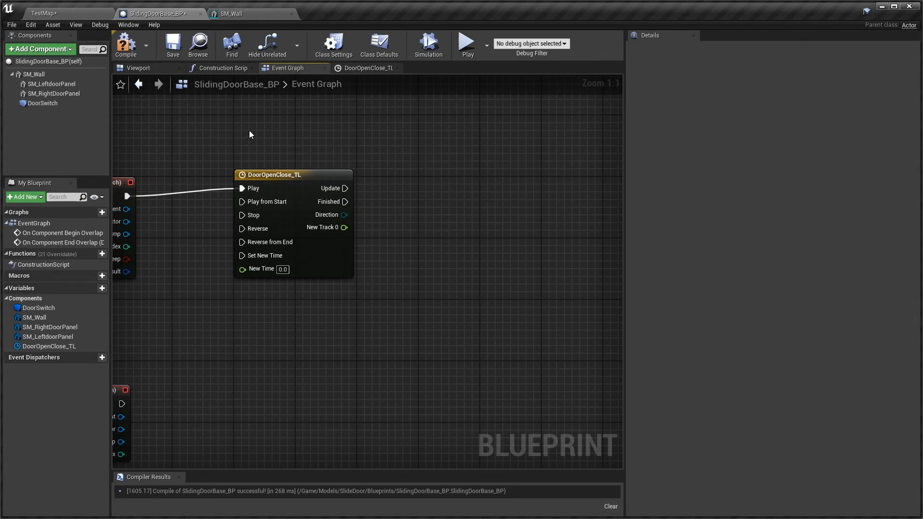
pyautogui.click(36, 84)
pyautogui.moveTo(37, 83); pyautogui.dragTo(371, 140)
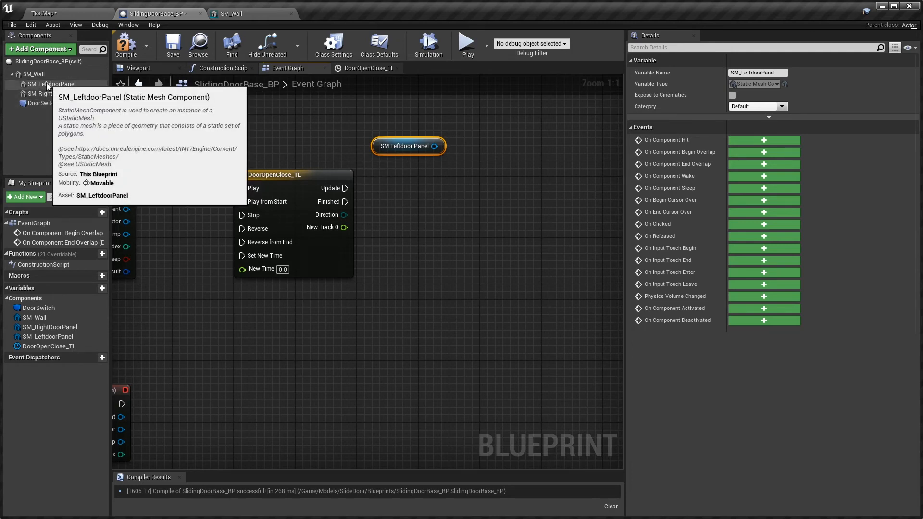
# Add a SetRelativeLocation node targeting the SM_LeftdoorPanel reference and position it to the right of the timeline node.
pyautogui.moveTo(434, 146); pyautogui.dragTo(502, 151)
pyautogui.write('setrelat')
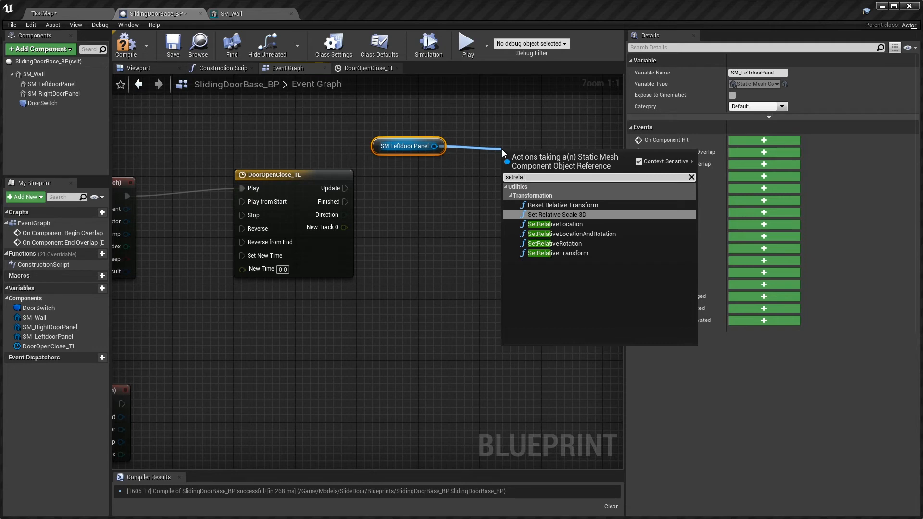
pyautogui.press('Down')
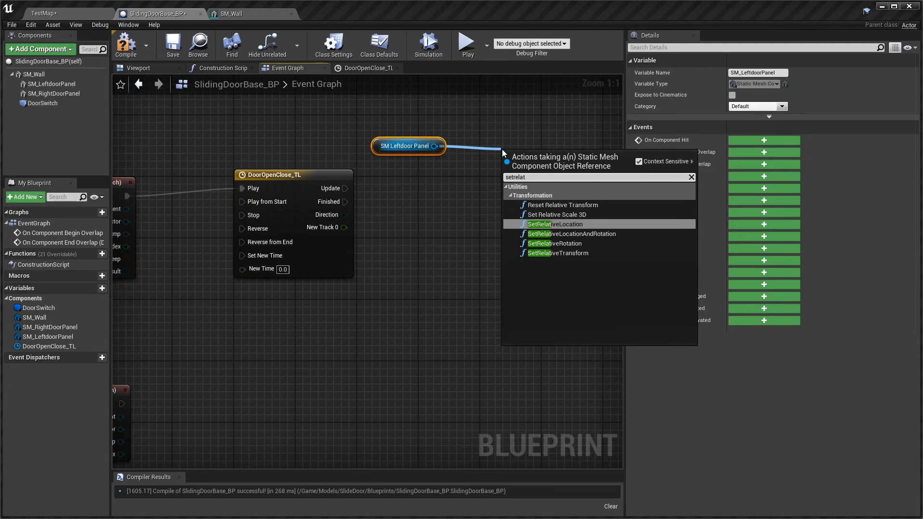
pyautogui.press('Return')
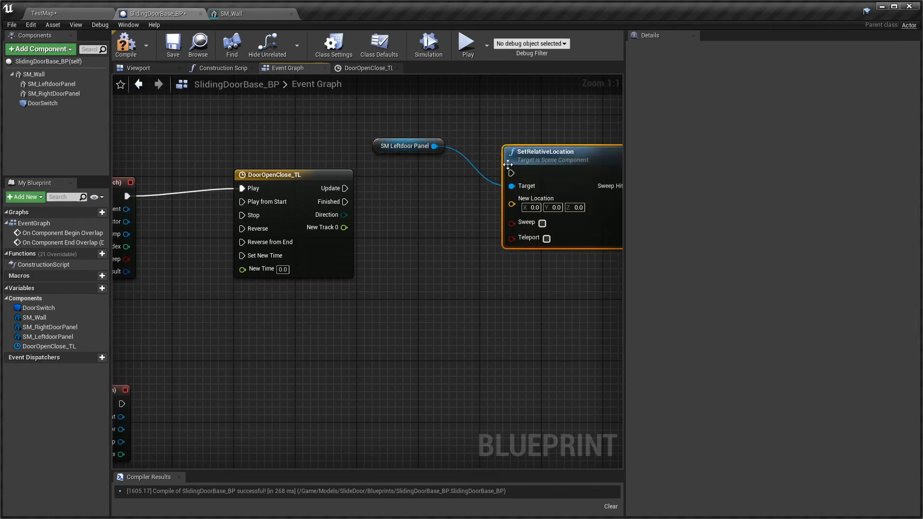
pyautogui.moveTo(533, 157); pyautogui.dragTo(524, 183)
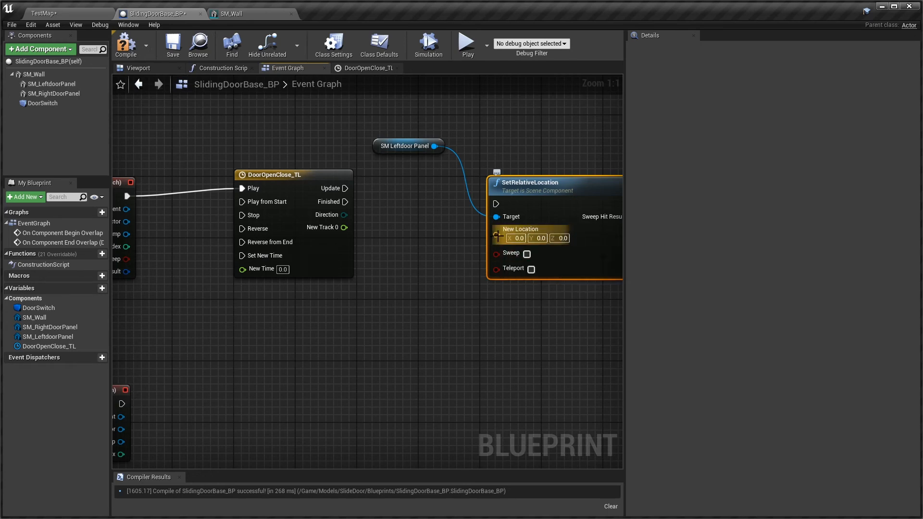
pyautogui.moveTo(411, 263); pyautogui.dragTo(440, 205, button='right')
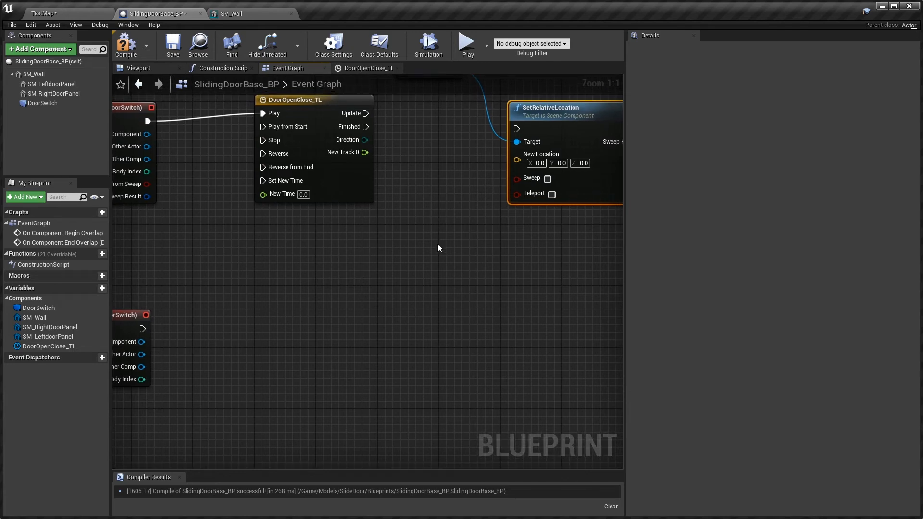
pyautogui.moveTo(438, 244); pyautogui.dragTo(443, 224, button='right')
pyautogui.moveTo(367, 249); pyautogui.dragTo(291, 276, button='right')
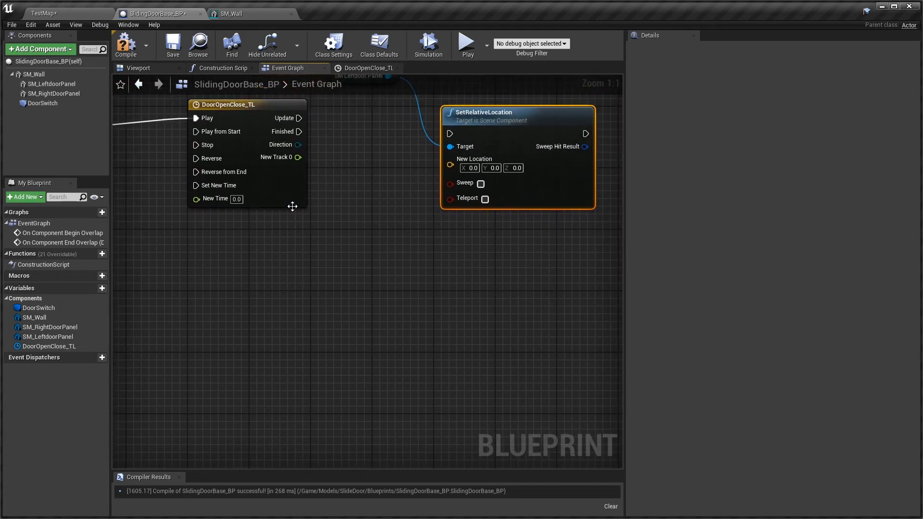
pyautogui.moveTo(299, 157); pyautogui.dragTo(328, 197)
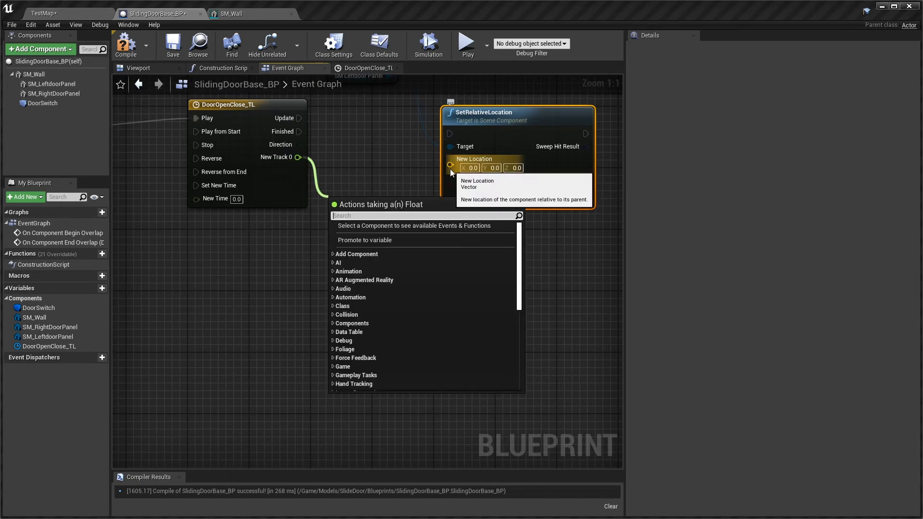
pyautogui.click(418, 168)
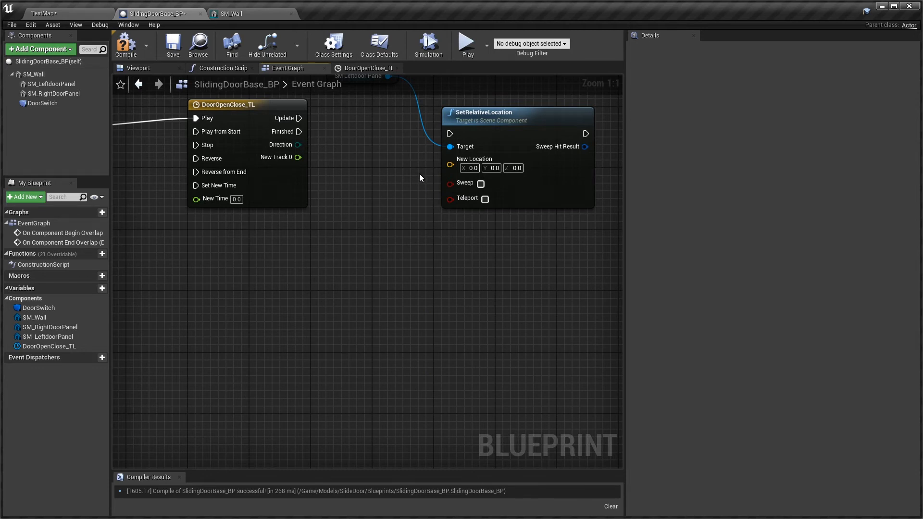
# Add a Lerp (Vector) node below the SetRelativeLocation node and connect the timeline's New Track 0 output to its Alpha input.
pyautogui.moveTo(403, 237); pyautogui.dragTo(382, 265, button='right')
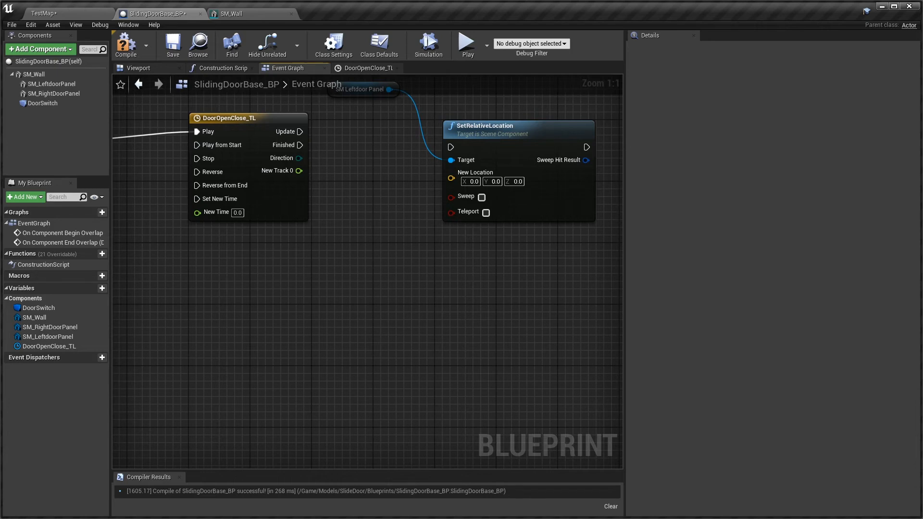
pyautogui.moveTo(361, 260); pyautogui.dragTo(359, 256, button='right')
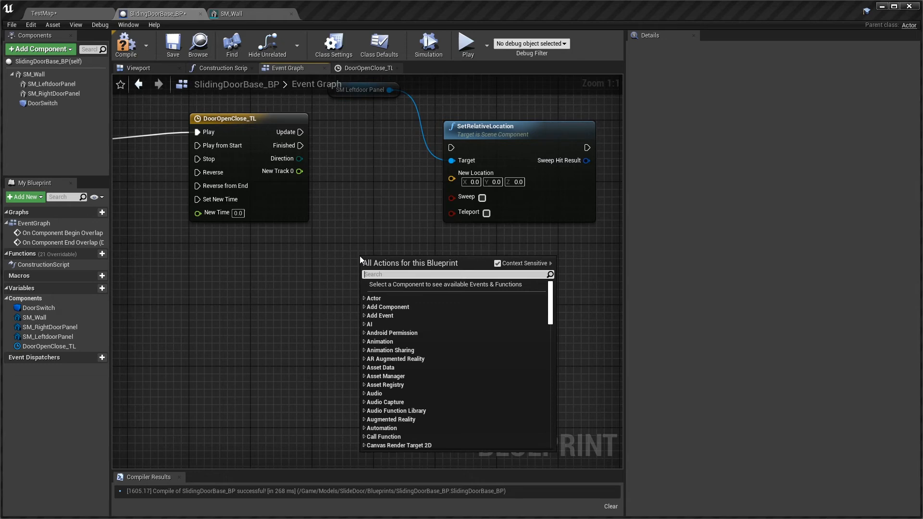
pyautogui.write('lerp')
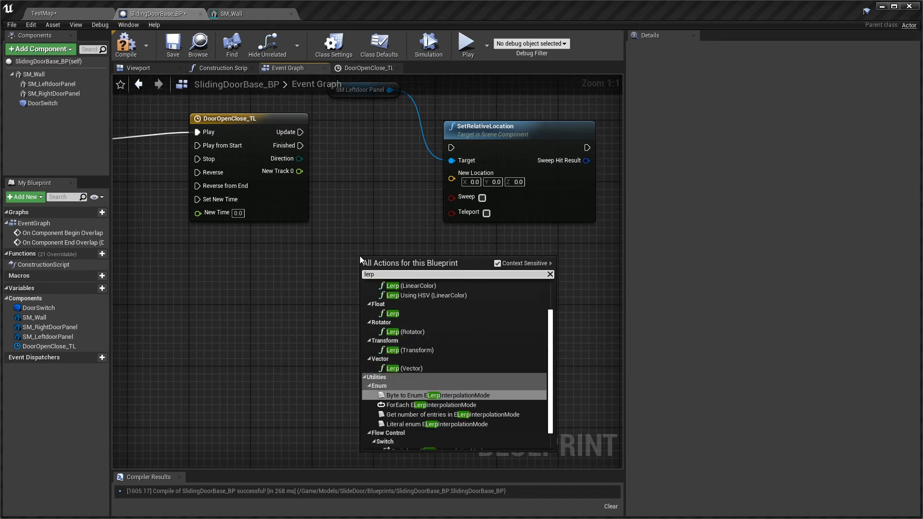
pyautogui.press('Return')
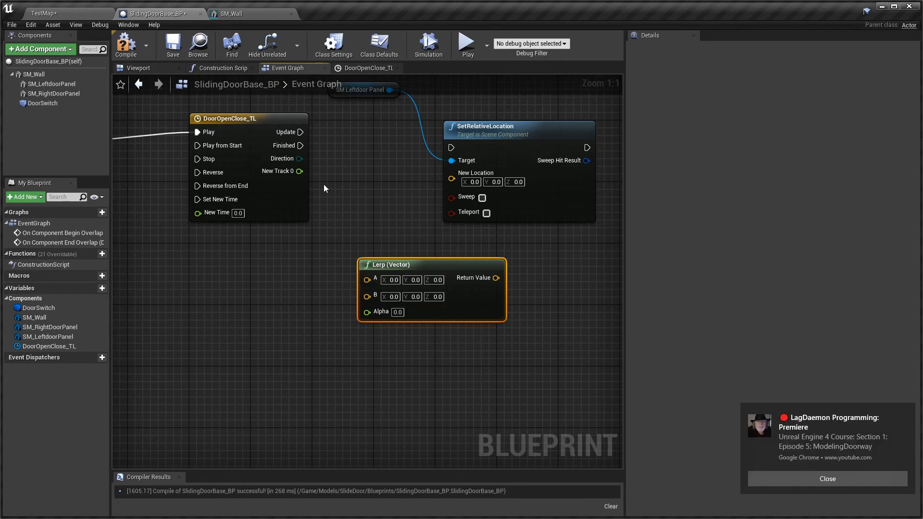
pyautogui.moveTo(306, 173); pyautogui.dragTo(367, 313)
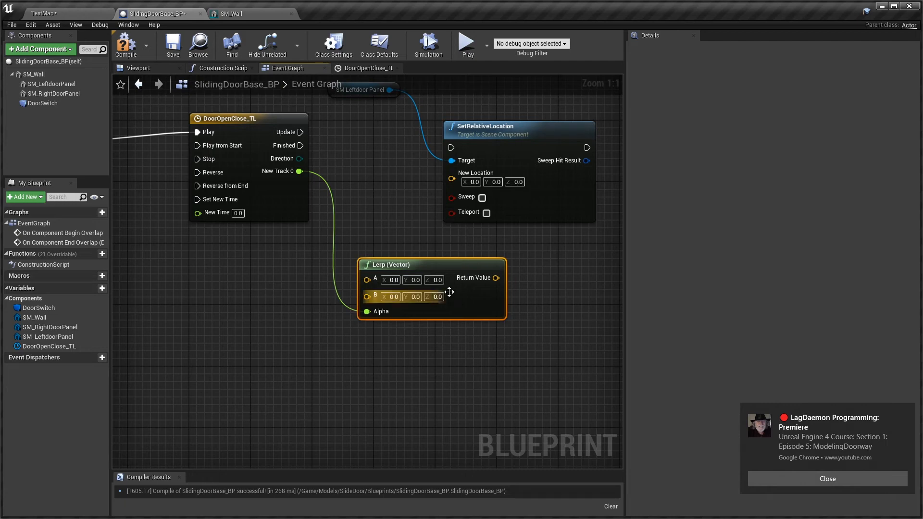
# Wire the Lerp's Return Value into New Location and the timeline's Update into SetRelativeLocation, spacing and aligning the nodes.
pyautogui.moveTo(457, 263); pyautogui.dragTo(426, 278)
pyautogui.moveTo(490, 134); pyautogui.dragTo(574, 133)
pyautogui.moveTo(418, 280); pyautogui.dragTo(447, 249)
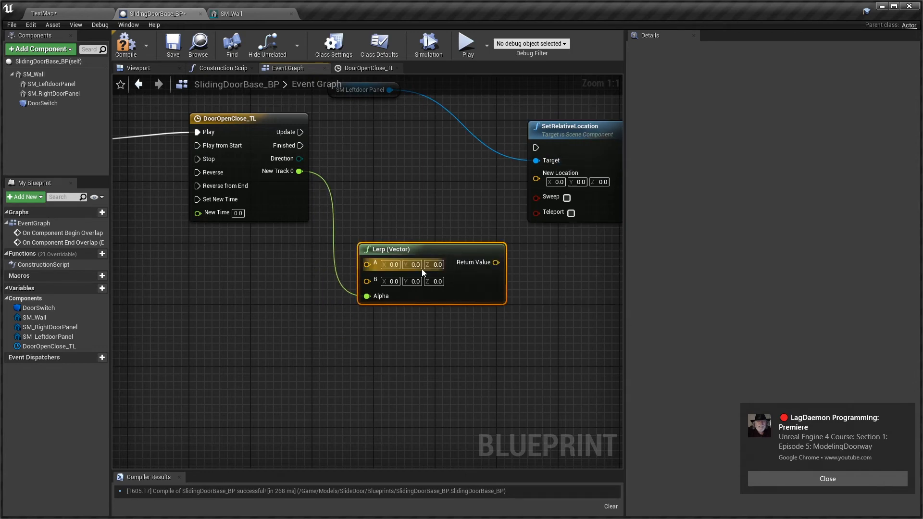
pyautogui.moveTo(496, 263); pyautogui.dragTo(537, 177)
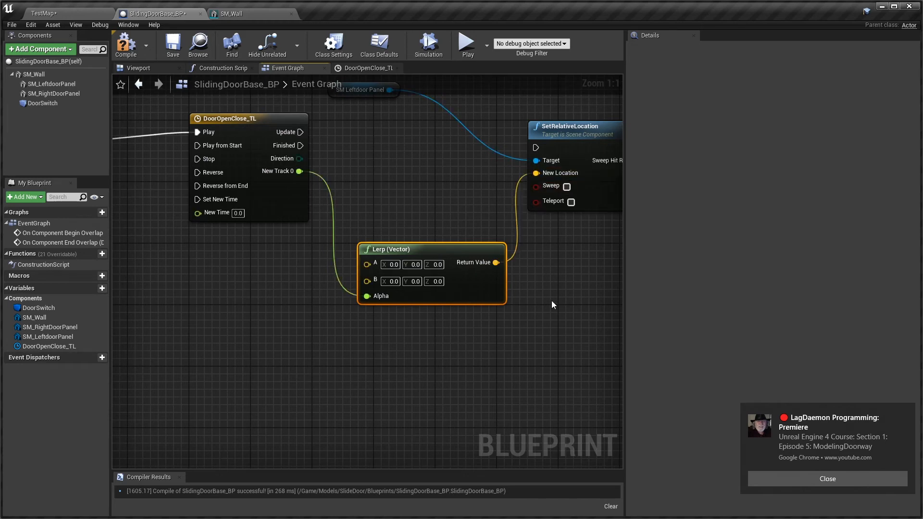
pyautogui.moveTo(271, 119); pyautogui.dragTo(537, 149)
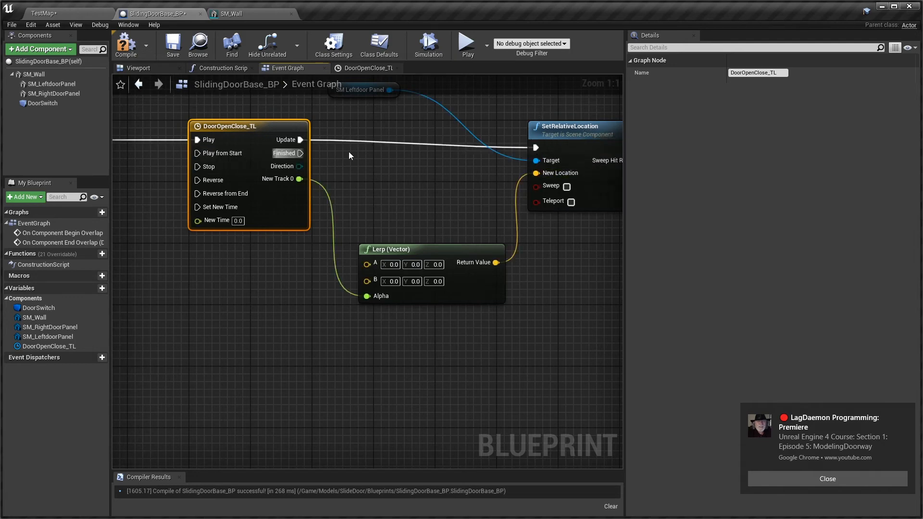
pyautogui.moveTo(596, 132); pyautogui.dragTo(596, 125)
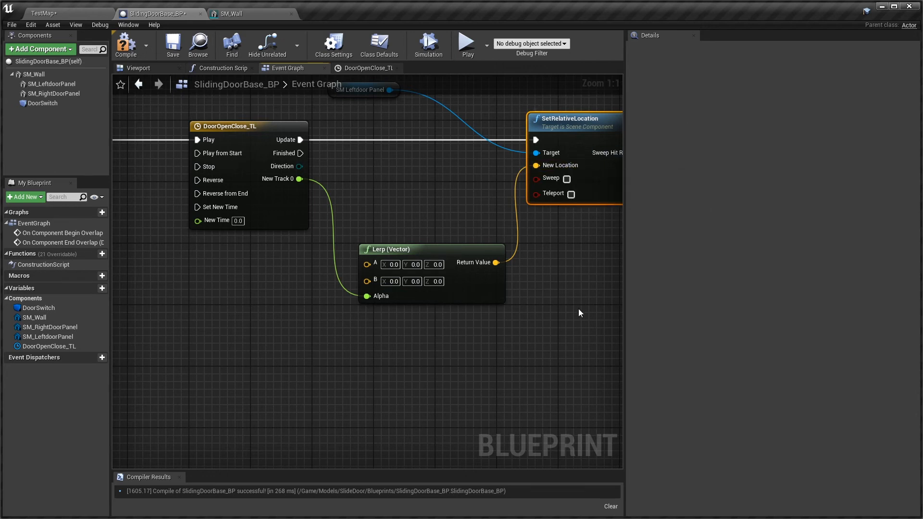
# Examine the SM_LeftdoorPanel component's closed X location in the Blueprint viewport and look over the SM_Wall mesh.
pyautogui.moveTo(544, 301)
pyautogui.mouseDown(button='right')
pyautogui.moveTo(448, 382)
pyautogui.moveTo(521, 315)
pyautogui.moveTo(550, 302)
pyautogui.mouseUp(button='right')
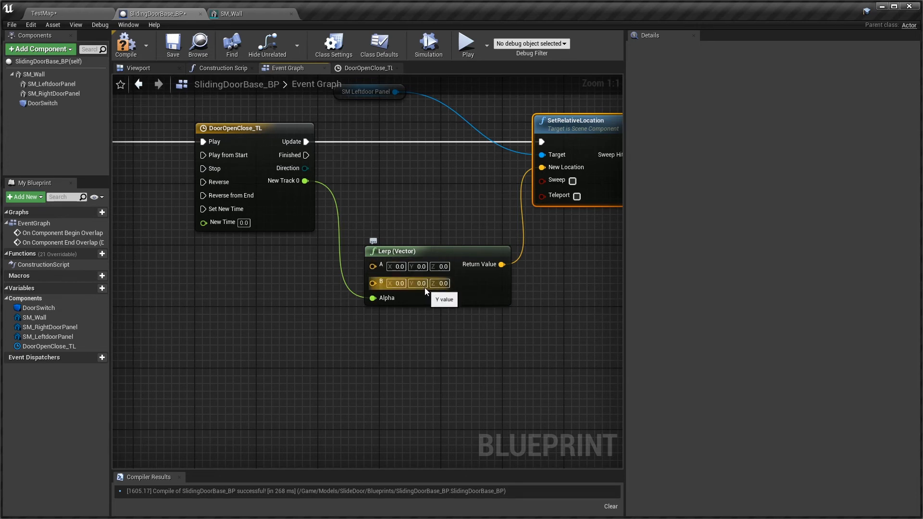
pyautogui.moveTo(417, 325); pyautogui.dragTo(416, 340, button='right')
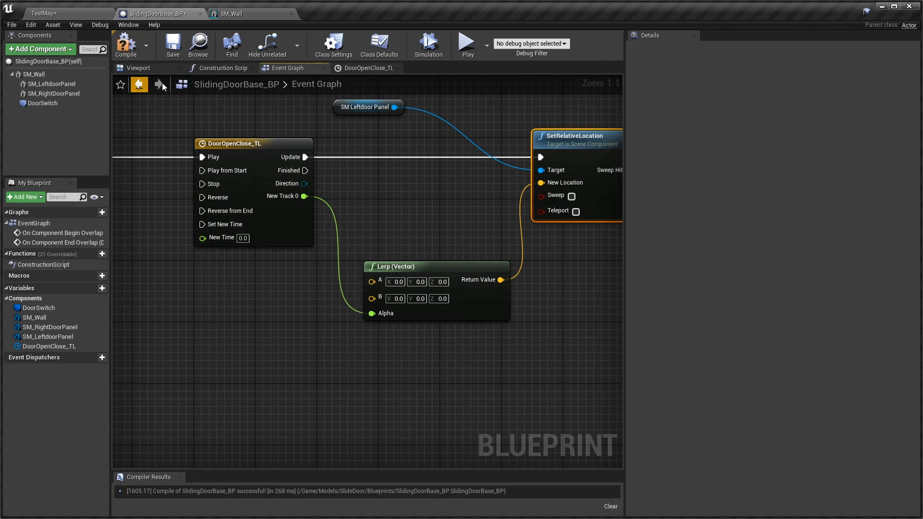
pyautogui.click(145, 68)
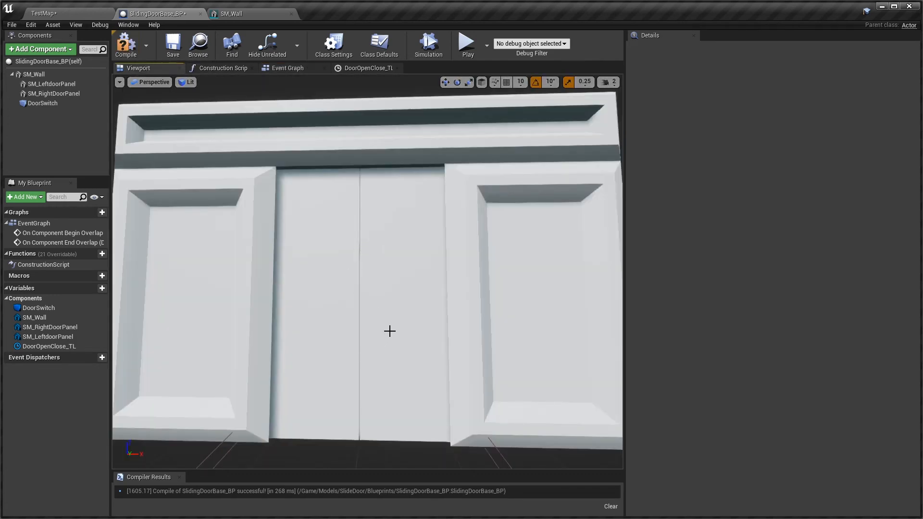
pyautogui.click(360, 325)
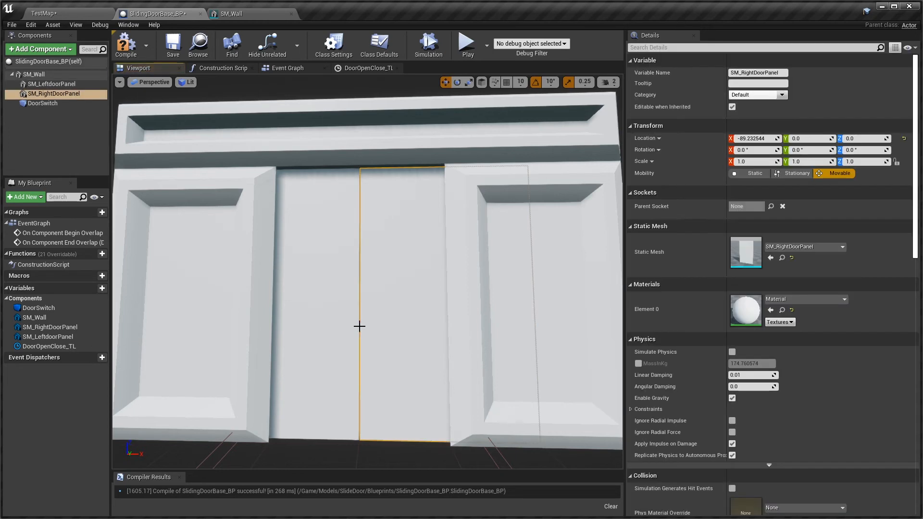
pyautogui.click(325, 319)
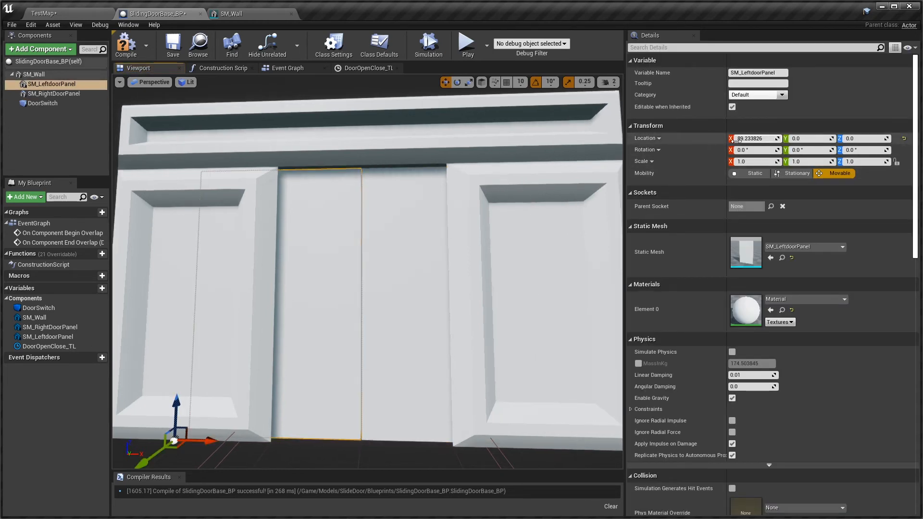
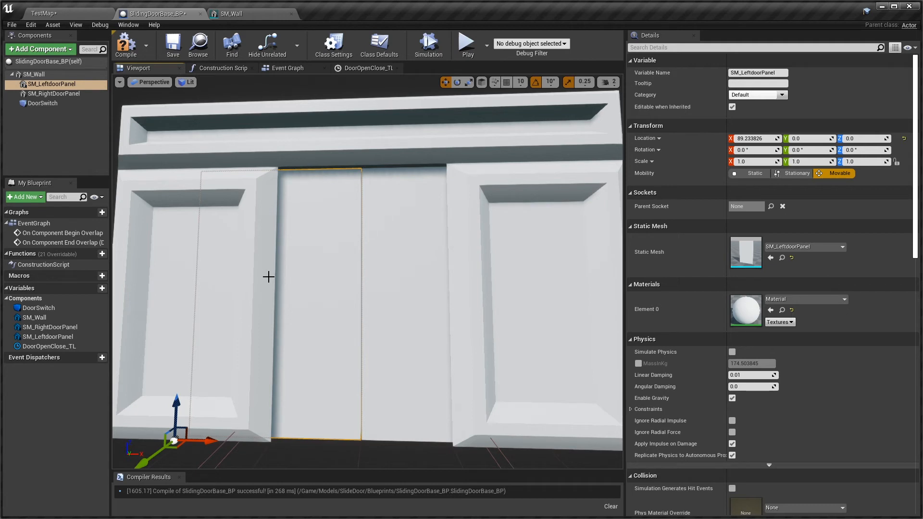
pyautogui.click(235, 17)
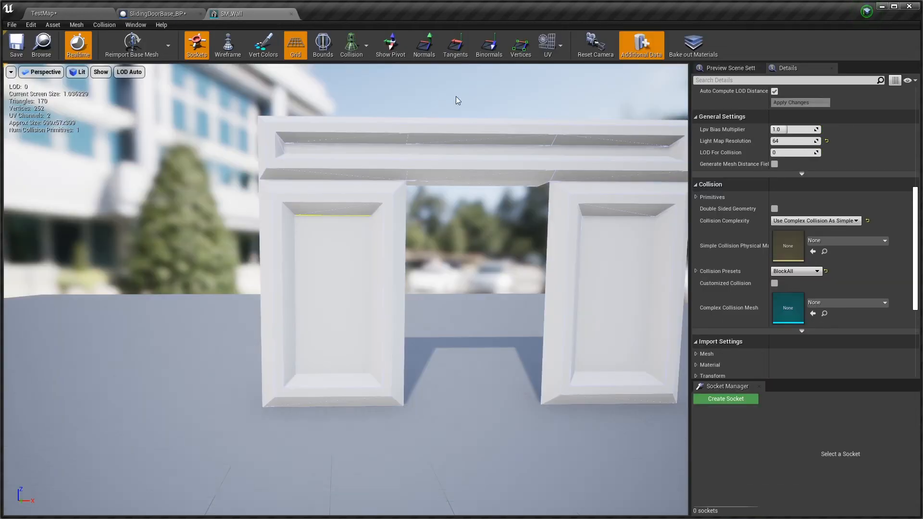
pyautogui.click(154, 14)
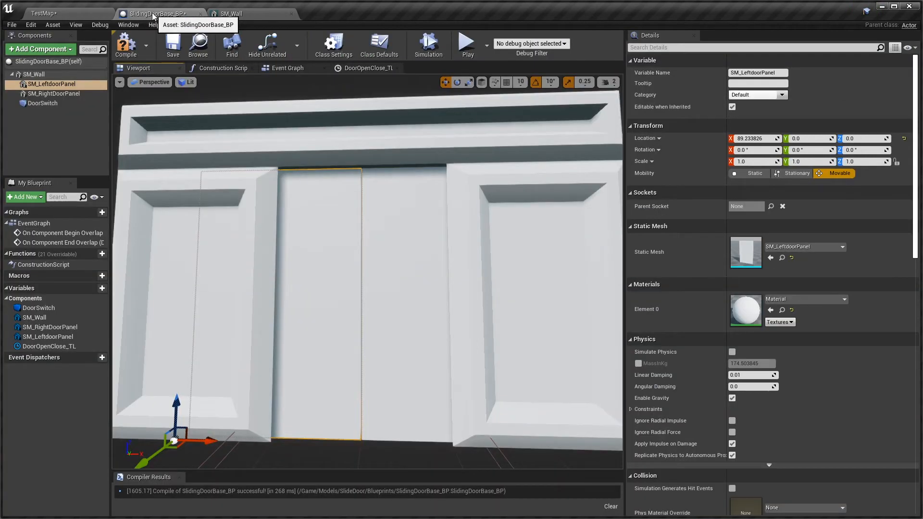
# Set the X value of the Lerp (Vector) node's A input to 89.23 in the Event Graph.
pyautogui.click(297, 70)
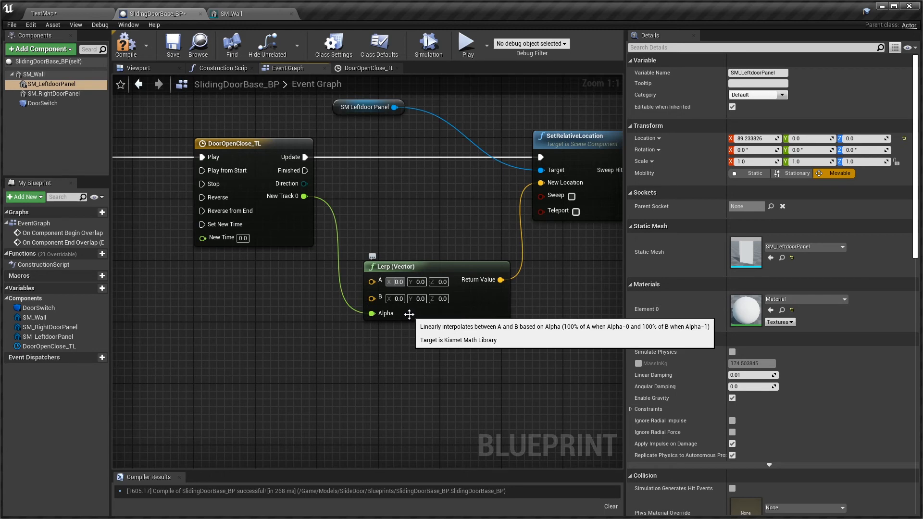
pyautogui.press('BackSpace')
pyautogui.write('89.23')
pyautogui.press('Return')
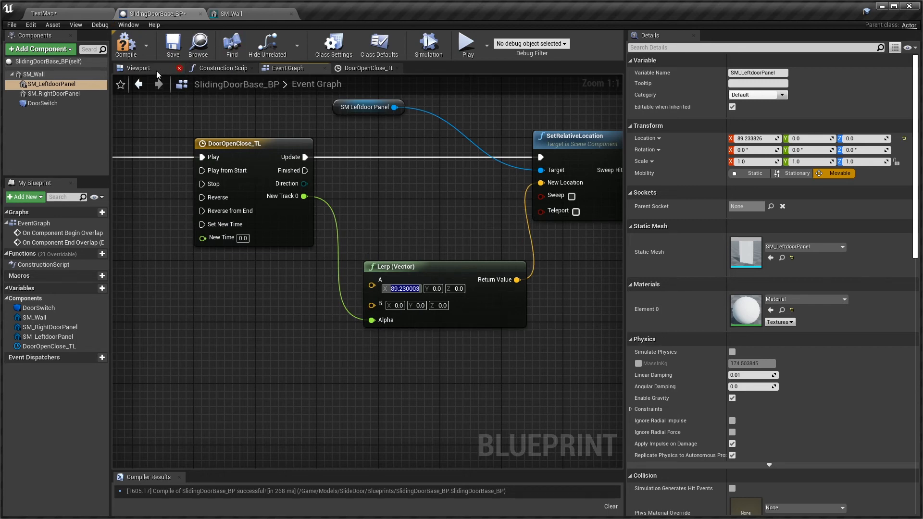
# Copy SM_LeftdoorPanel's exact X location, 89.233826, into the X value of the Lerp node's A input.
pyautogui.click(176, 72)
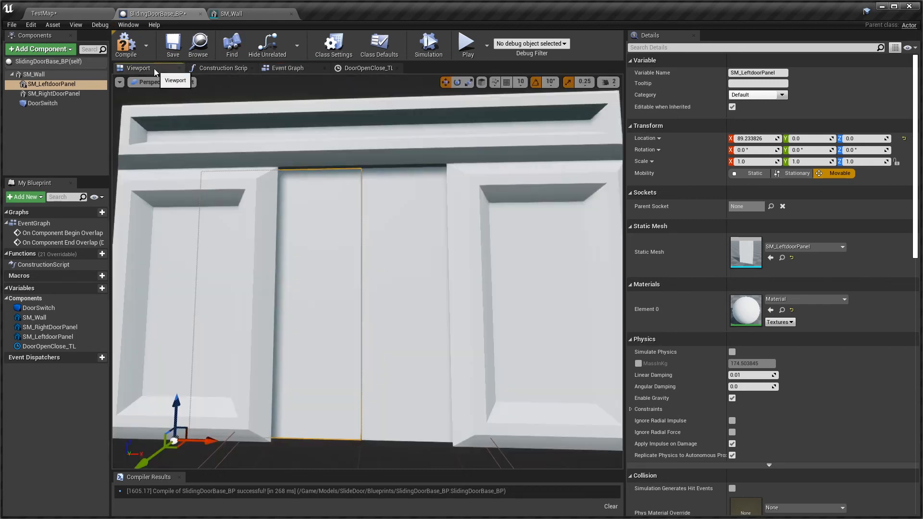
pyautogui.click(762, 139)
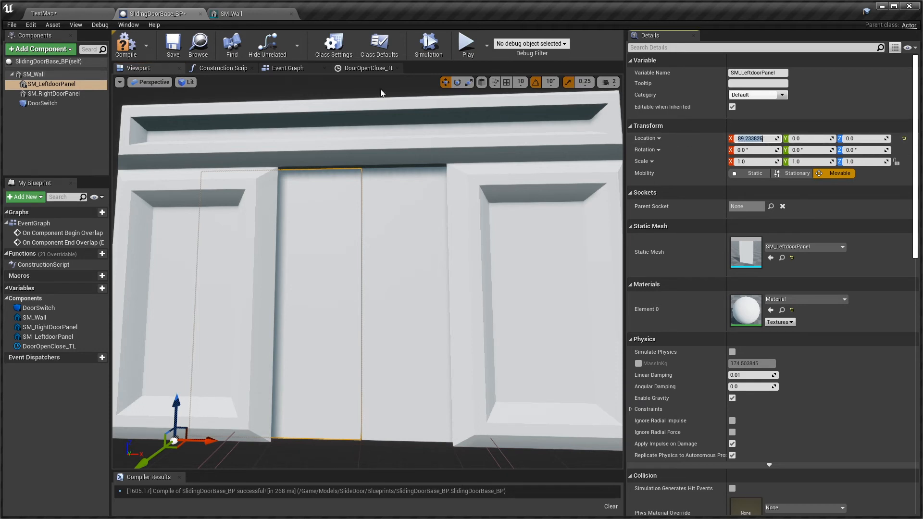
pyautogui.click(287, 68)
pyautogui.click(404, 288)
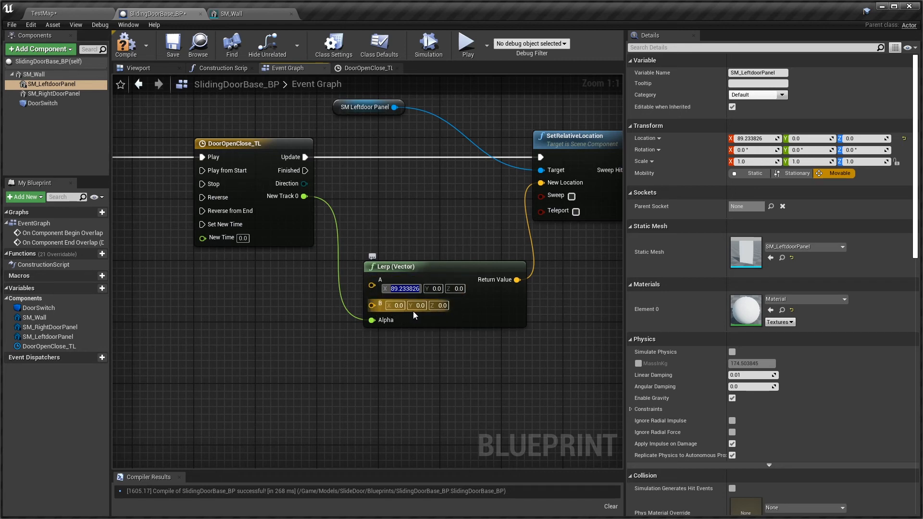
# Review the node chain from the overlap events to SetRelativeLocation, and compile and save the Blueprint.
pyautogui.moveTo(191, 223); pyautogui.dragTo(309, 239, button='right')
pyautogui.moveTo(218, 282); pyautogui.dragTo(250, 285, button='right')
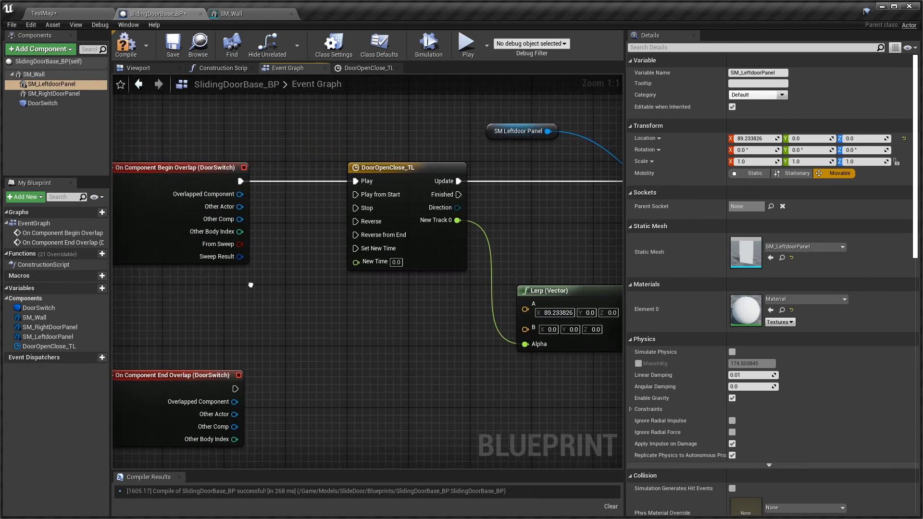
pyautogui.moveTo(370, 203); pyautogui.dragTo(278, 222, button='right')
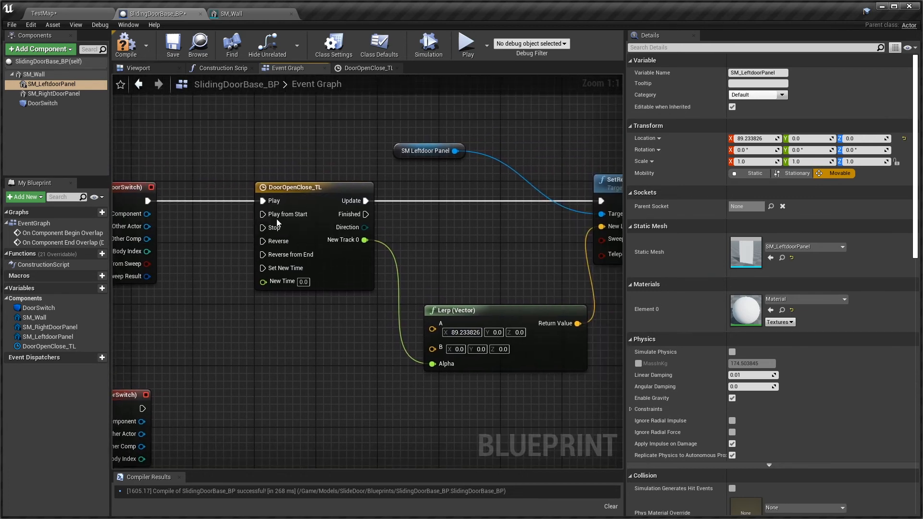
pyautogui.moveTo(356, 317); pyautogui.dragTo(297, 299, button='right')
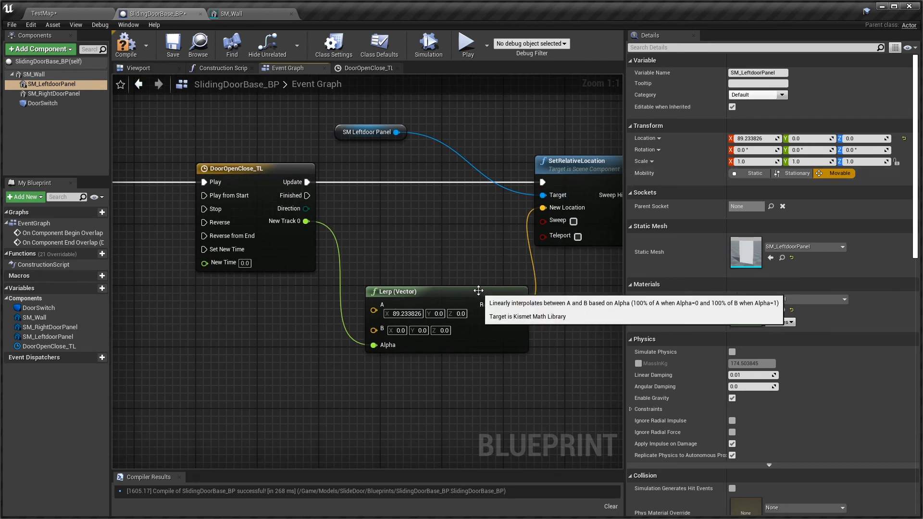
pyautogui.moveTo(343, 132); pyautogui.dragTo(364, 131, button='right')
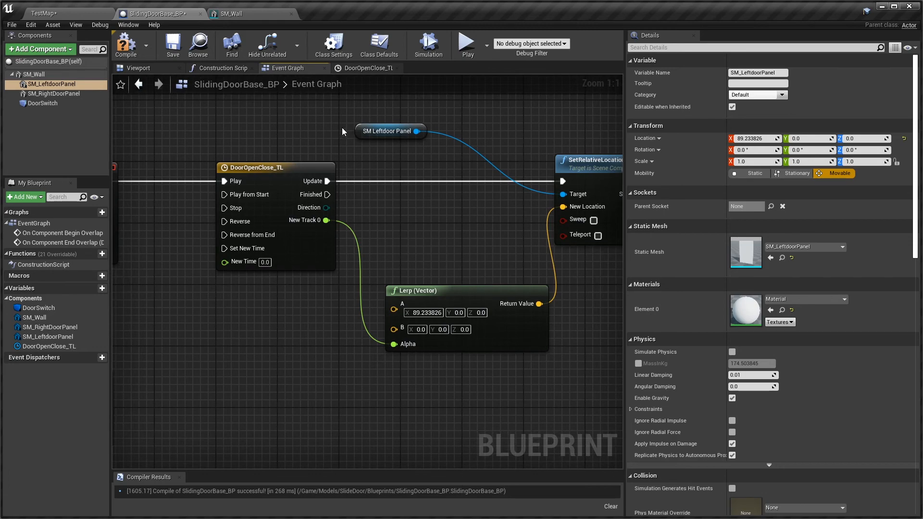
pyautogui.click(126, 44)
pyautogui.click(172, 51)
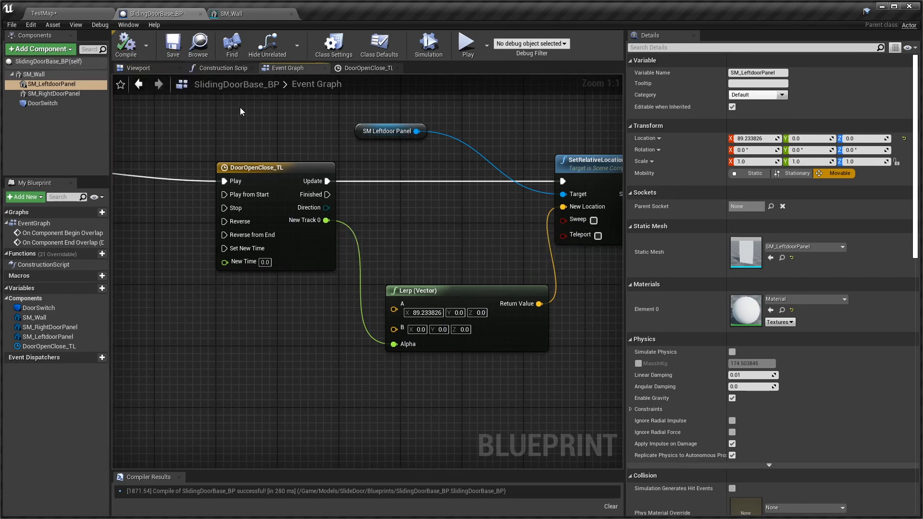
# Switch to the TestMap level and place a SlidingDoorBase_BP instance on the floor near the Player Start.
pyautogui.click(77, 13)
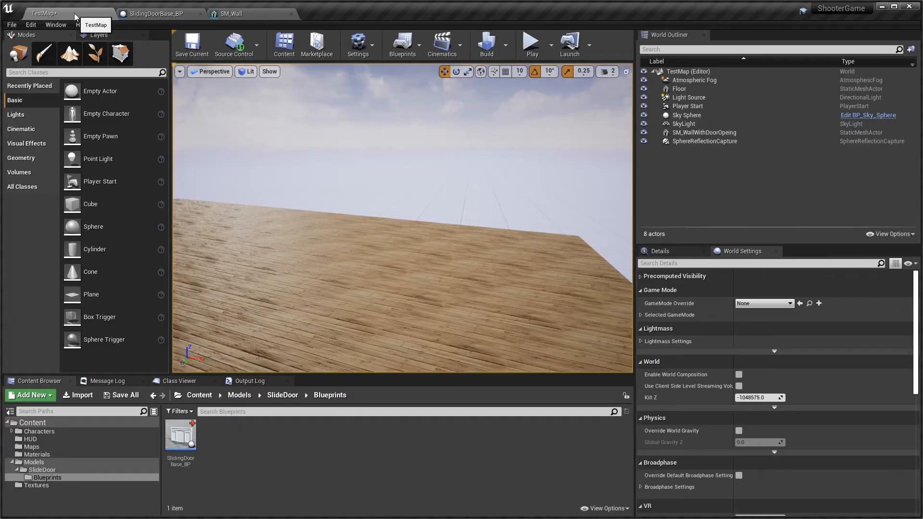
pyautogui.moveTo(480, 275)
pyautogui.mouseDown(button='right')
pyautogui.moveTo(307, 269)
pyautogui.moveTo(315, 284)
pyautogui.moveTo(478, 267)
pyautogui.mouseUp(button='right')
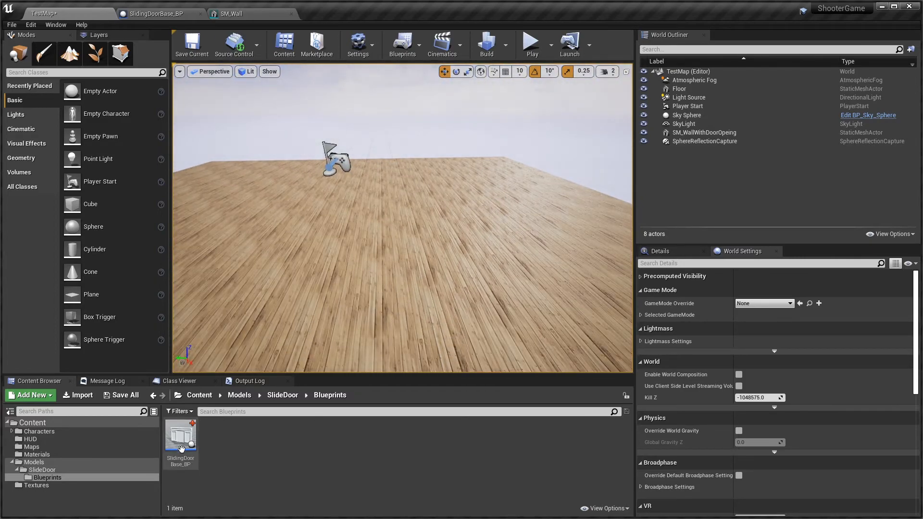
pyautogui.moveTo(181, 435); pyautogui.dragTo(337, 163)
pyautogui.moveTo(446, 185)
pyautogui.mouseDown(button='right')
pyautogui.moveTo(400, 187)
pyautogui.moveTo(446, 185)
pyautogui.mouseUp(button='right')
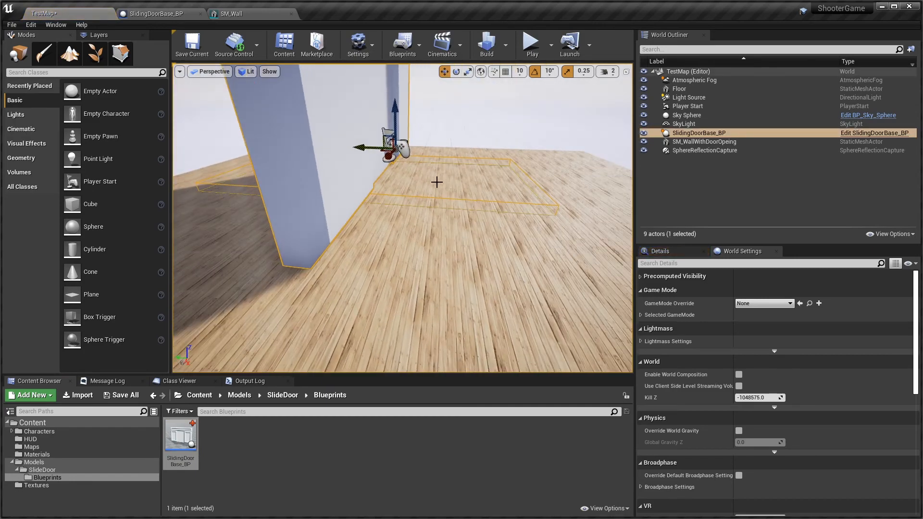
# Move the Player Start across the floor, well clear of the sliding door wall and its trigger area.
pyautogui.click(401, 147)
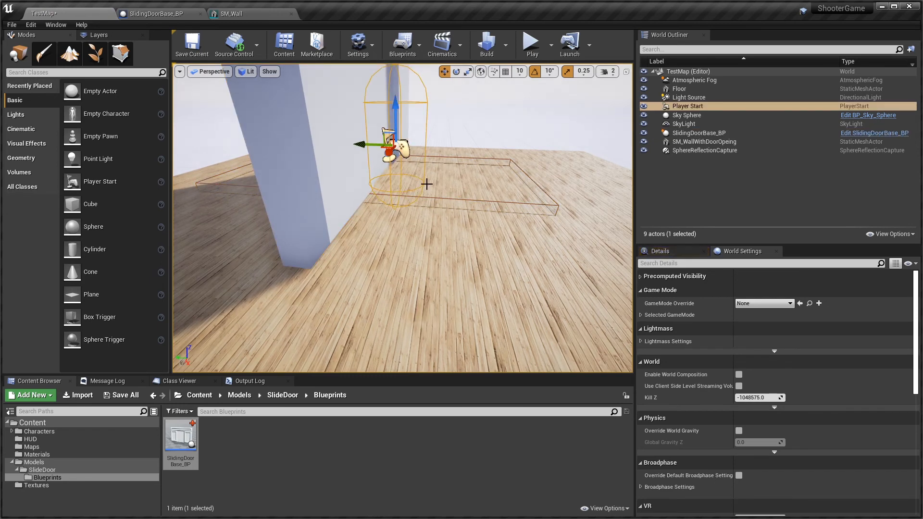
pyautogui.moveTo(517, 194); pyautogui.dragTo(508, 149, button='right')
pyautogui.moveTo(452, 192); pyautogui.dragTo(443, 212, button='right')
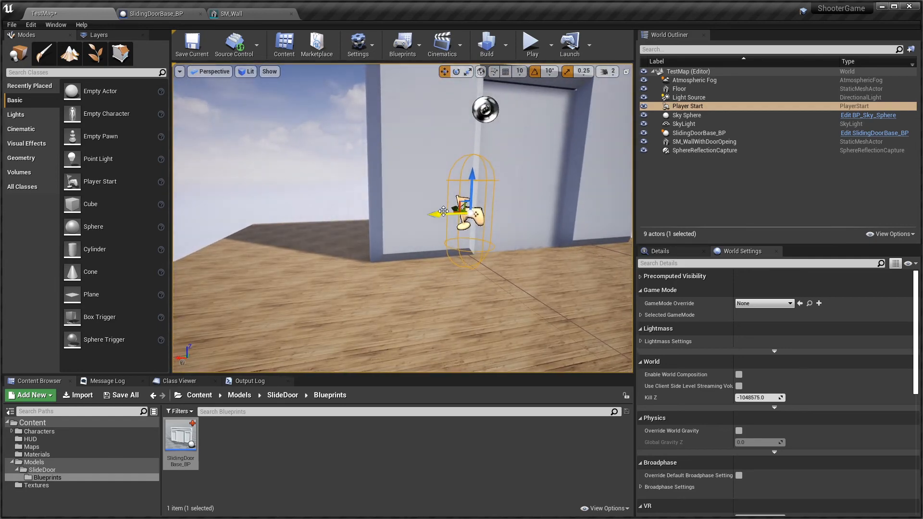
pyautogui.moveTo(417, 217); pyautogui.dragTo(210, 250)
pyautogui.moveTo(239, 254); pyautogui.dragTo(322, 240, button='right')
pyautogui.moveTo(534, 226); pyautogui.dragTo(468, 226, button='right')
pyautogui.moveTo(474, 206); pyautogui.dragTo(258, 245)
pyautogui.moveTo(257, 245); pyautogui.dragTo(433, 274, button='right')
pyautogui.moveTo(385, 176); pyautogui.dragTo(388, 159, button='right')
pyautogui.press('s')
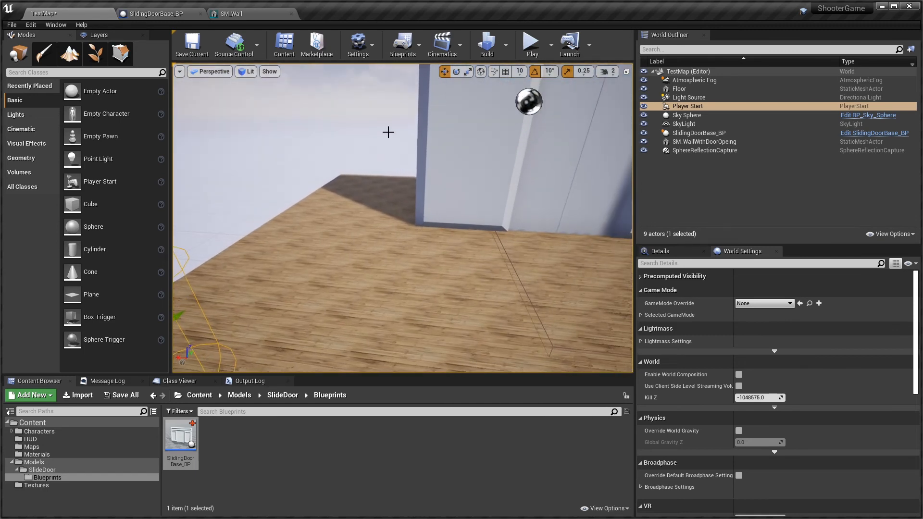
# Play-test TestMap, approach the sliding door and back away to check its opening, and stop the session.
pyautogui.click(531, 42)
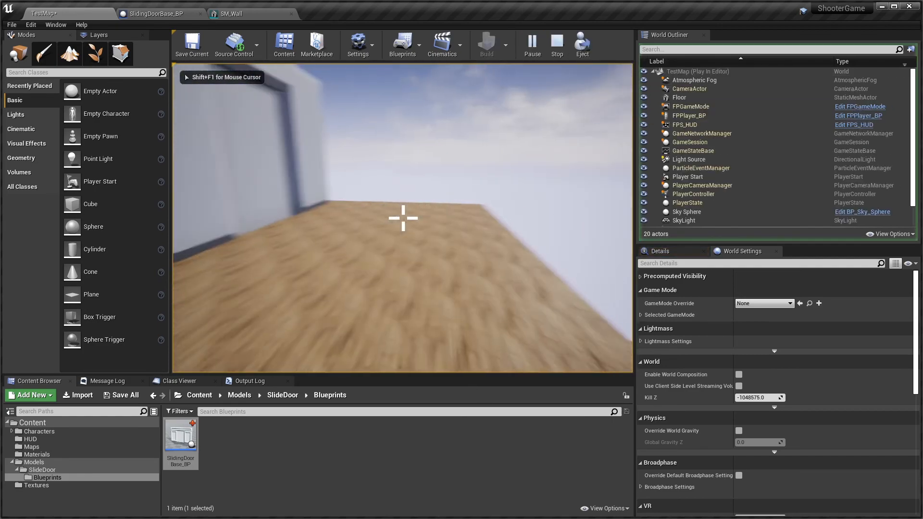
pyautogui.press('w')
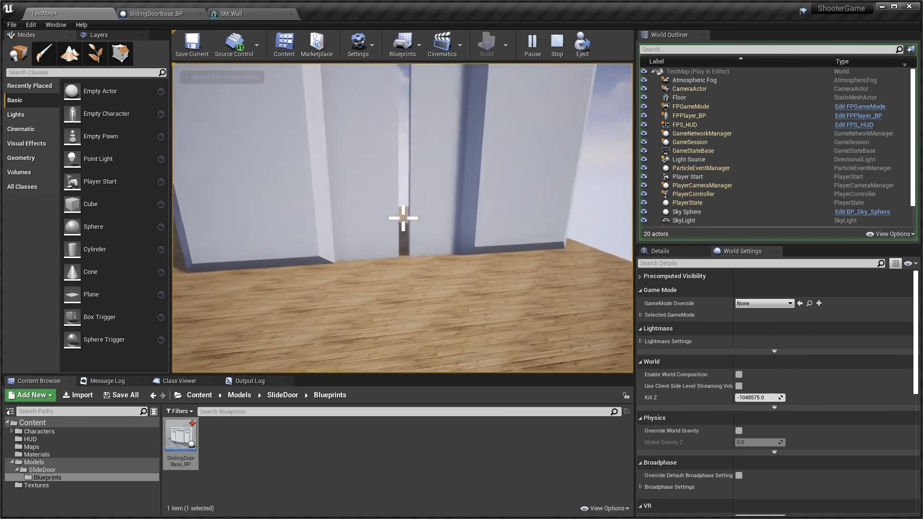
pyautogui.press('s')
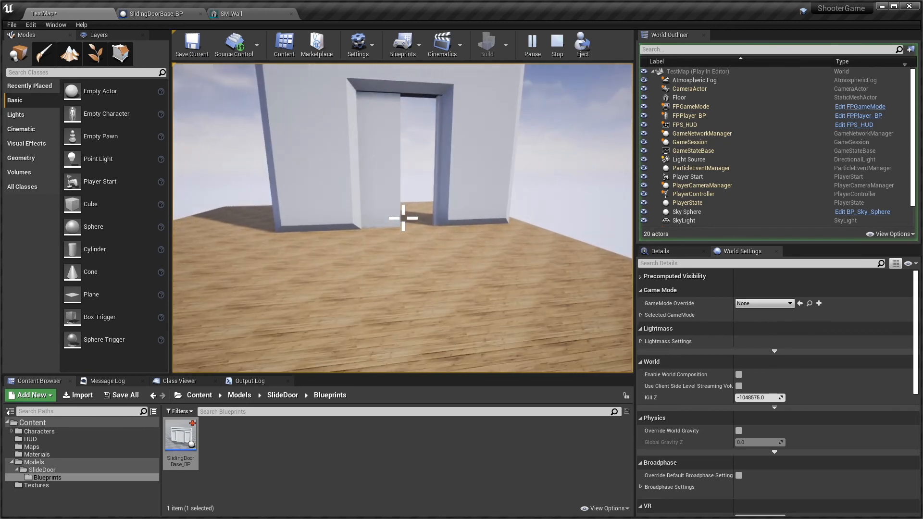
pyautogui.press('w')
pyautogui.press('Escape')
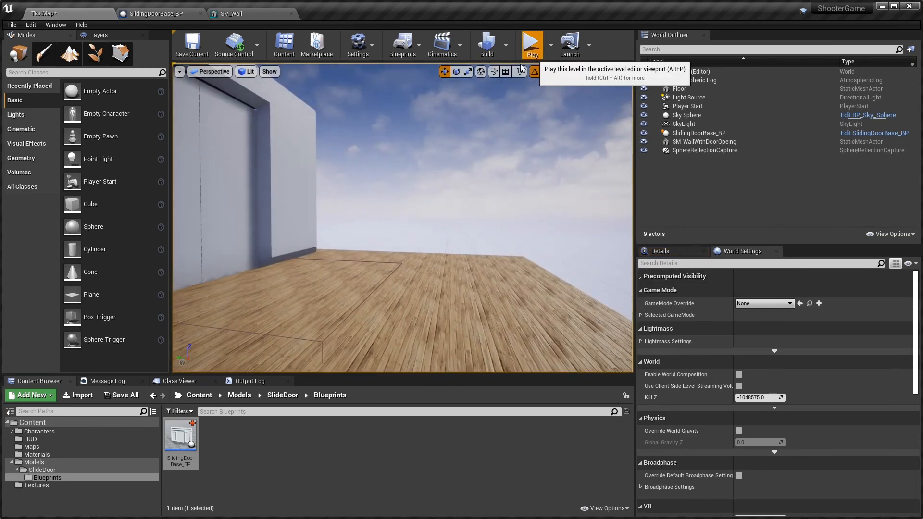
# Run a second play-test, walking through the doorway to the far side of the wall and looking back at the door.
pyautogui.click(538, 56)
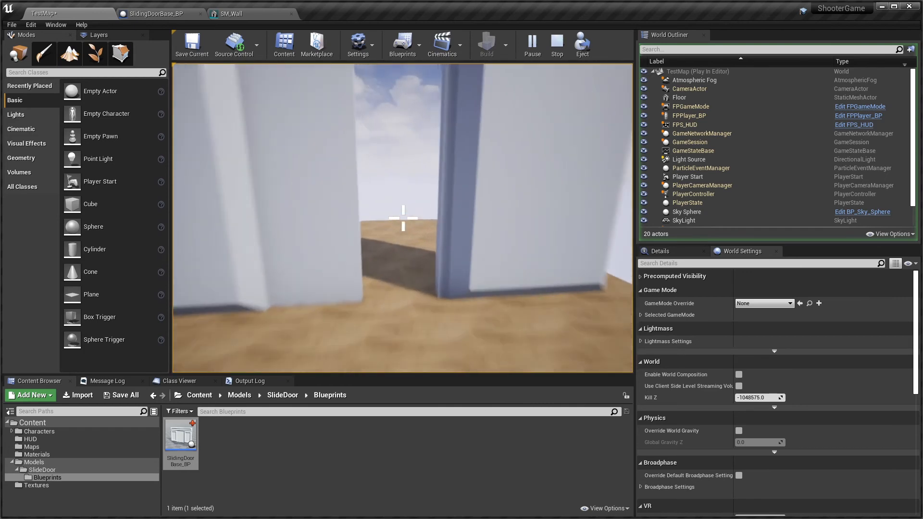
pyautogui.press('w')
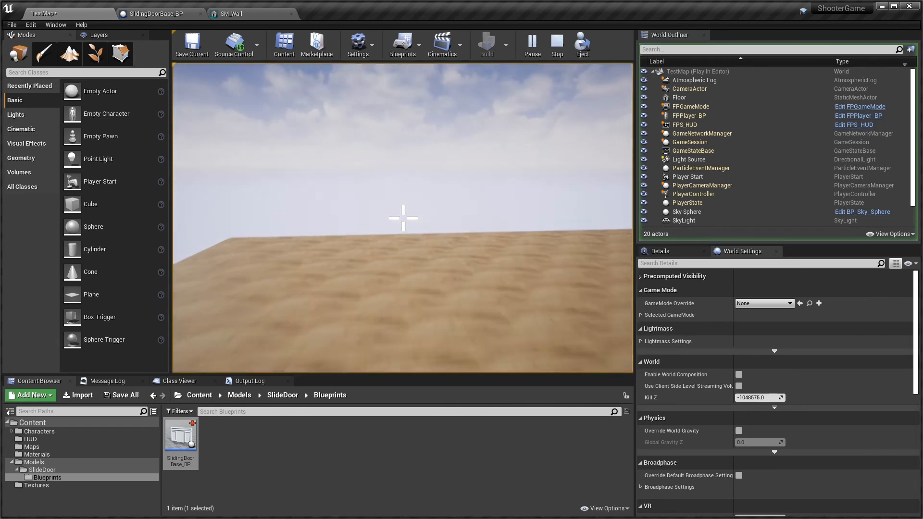
pyautogui.press('w')
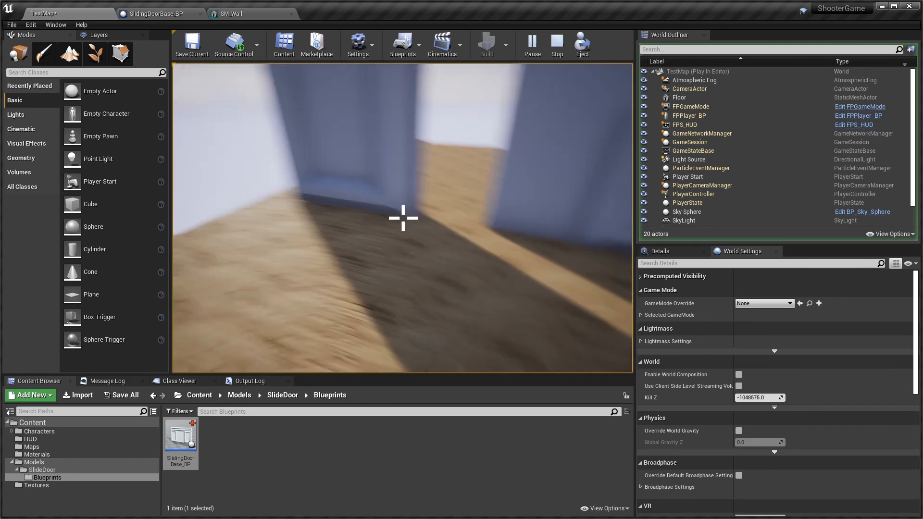
pyautogui.press('w')
pyautogui.press('Escape')
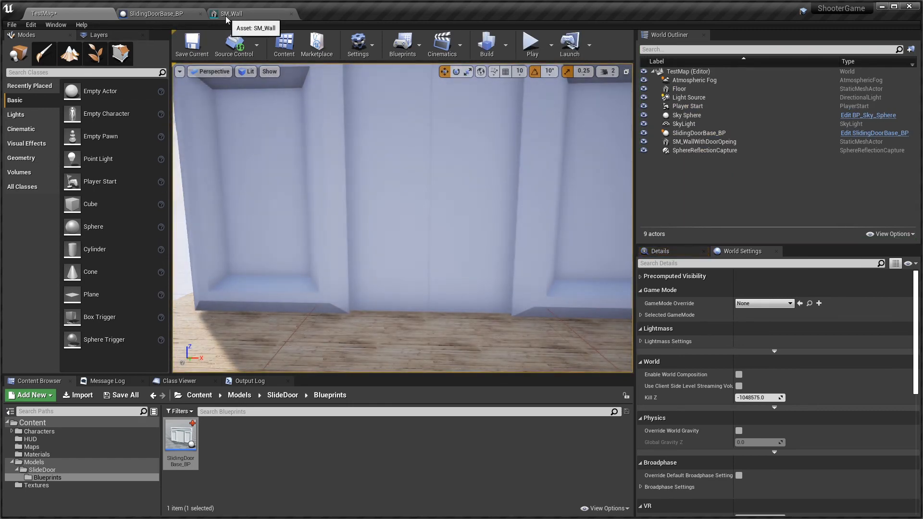
# In SlidingDoorBase_BP's Event Graph, connect the DoorSwitch End Overlap event's execution output to the Reverse input of DoorOpenClose_TL.
pyautogui.click(158, 14)
pyautogui.moveTo(446, 263); pyautogui.dragTo(426, 234, button='right')
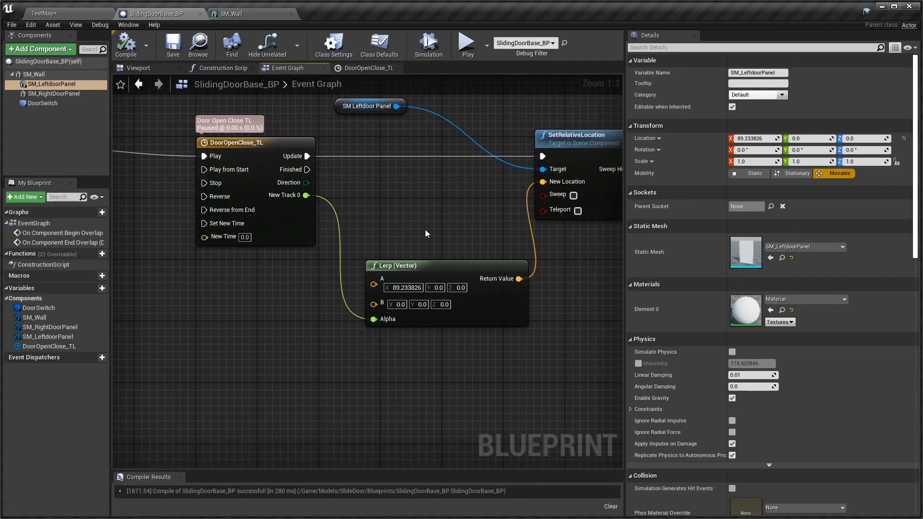
pyautogui.moveTo(224, 335); pyautogui.dragTo(405, 306, button='right')
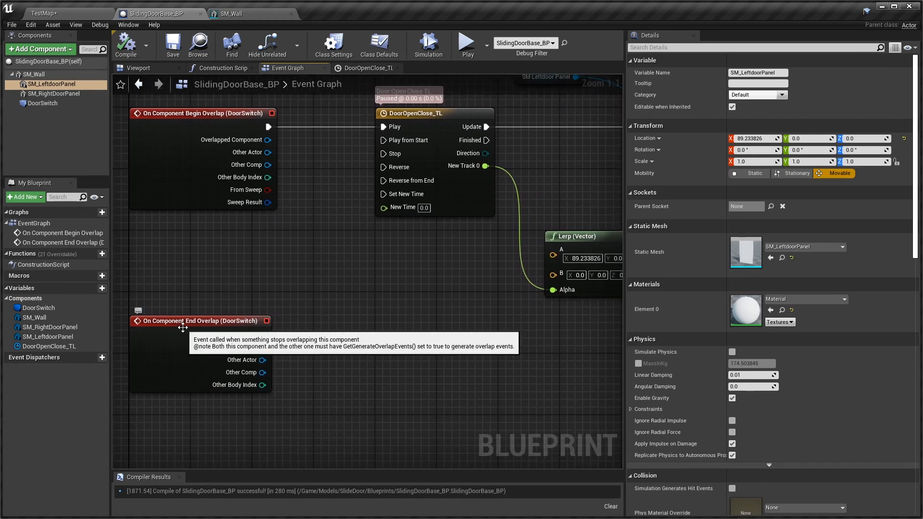
pyautogui.click(237, 318)
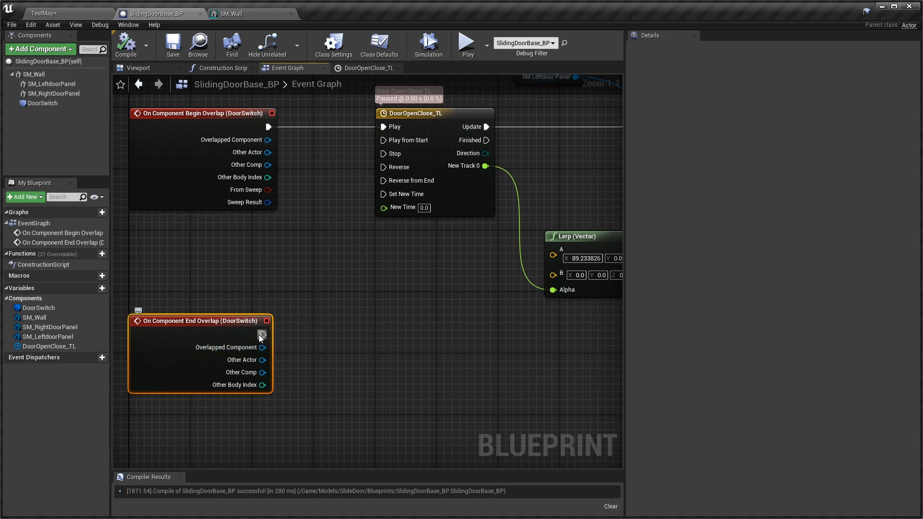
pyautogui.moveTo(262, 334); pyautogui.dragTo(388, 167)
pyautogui.moveTo(472, 270); pyautogui.dragTo(402, 293, button='right')
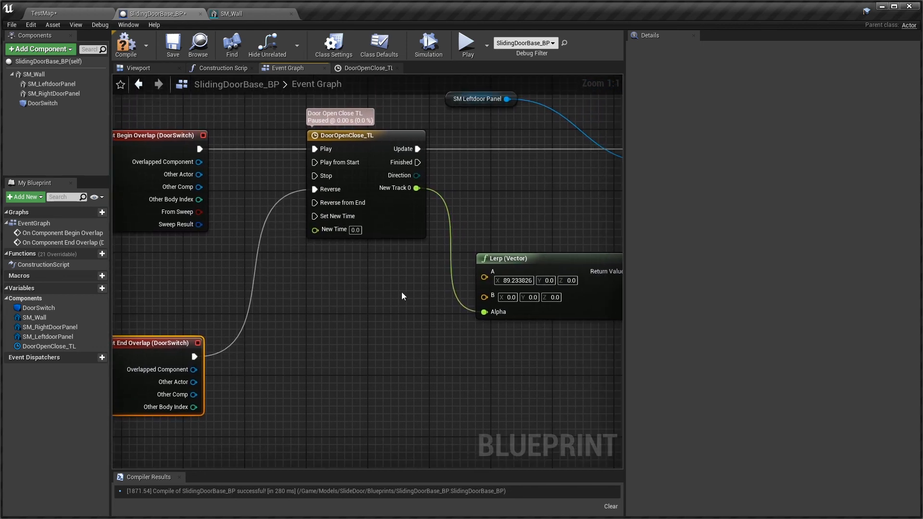
pyautogui.moveTo(356, 319); pyautogui.dragTo(213, 344, button='right')
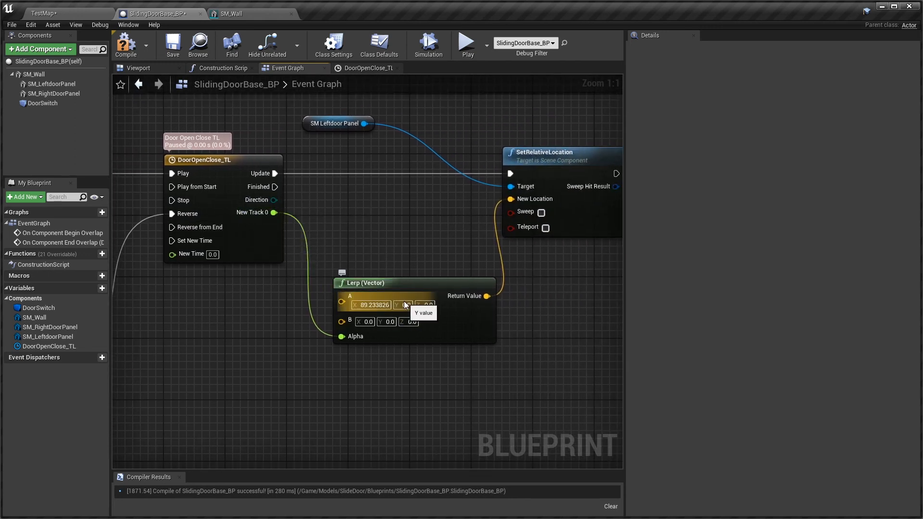
pyautogui.moveTo(352, 206); pyautogui.dragTo(490, 139, button='right')
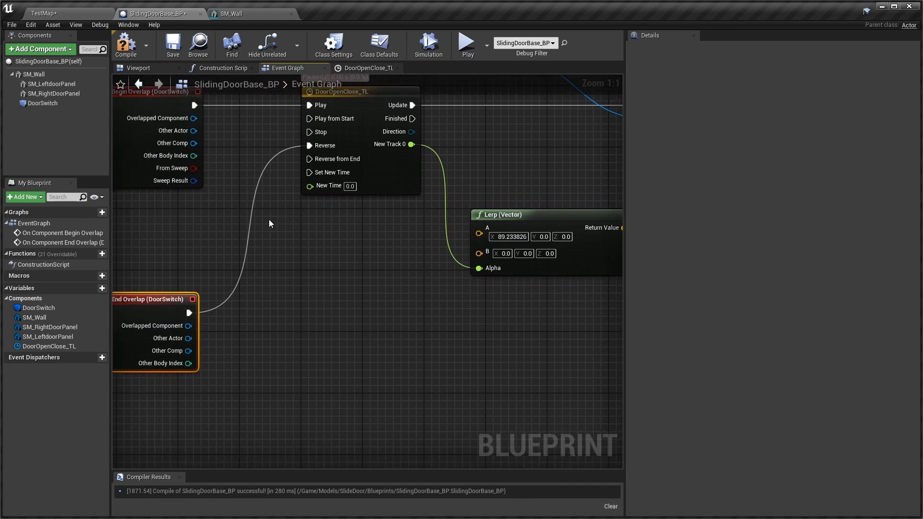
# Shift the End Overlap event node aside and add a Delay node next to it with a duration of 2.0 seconds.
pyautogui.moveTo(344, 310); pyautogui.dragTo(398, 270, button='right')
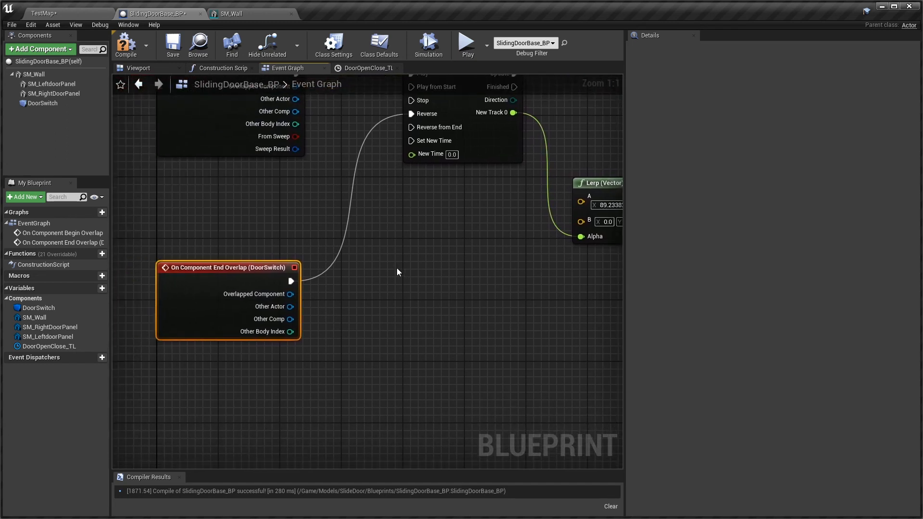
pyautogui.moveTo(169, 268); pyautogui.dragTo(166, 260)
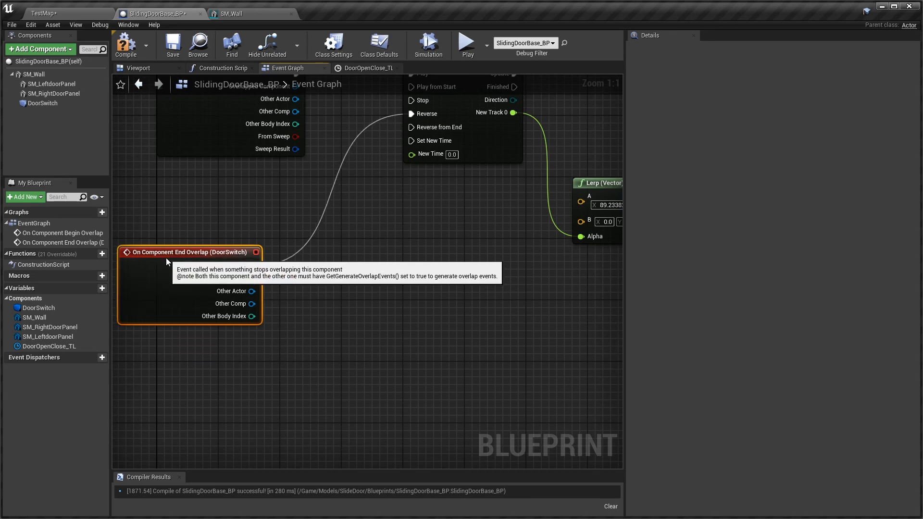
pyautogui.rightClick(349, 268)
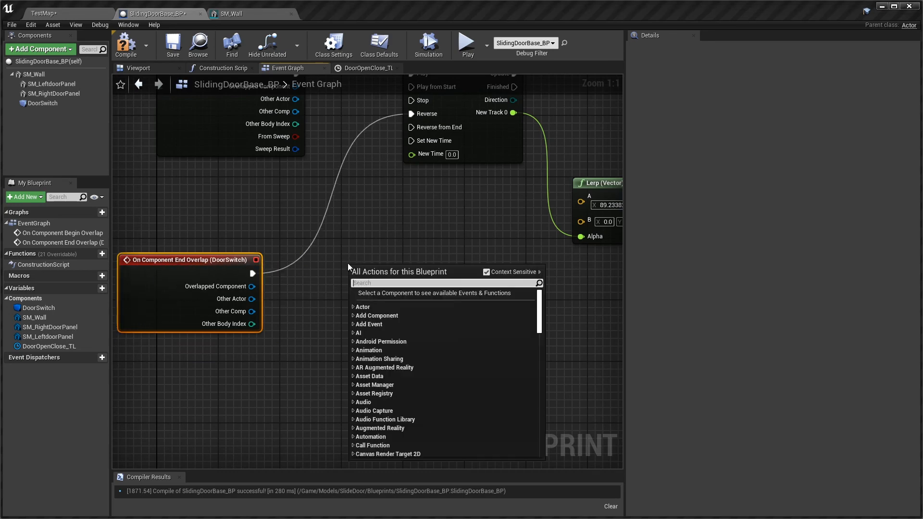
pyautogui.write('delay')
pyautogui.press('Return')
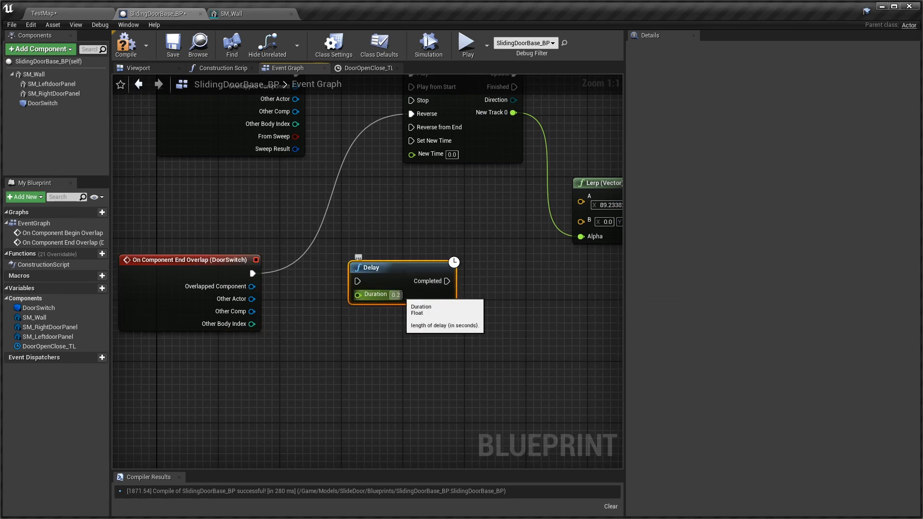
pyautogui.click(396, 294)
pyautogui.write('1')
pyautogui.press('Return')
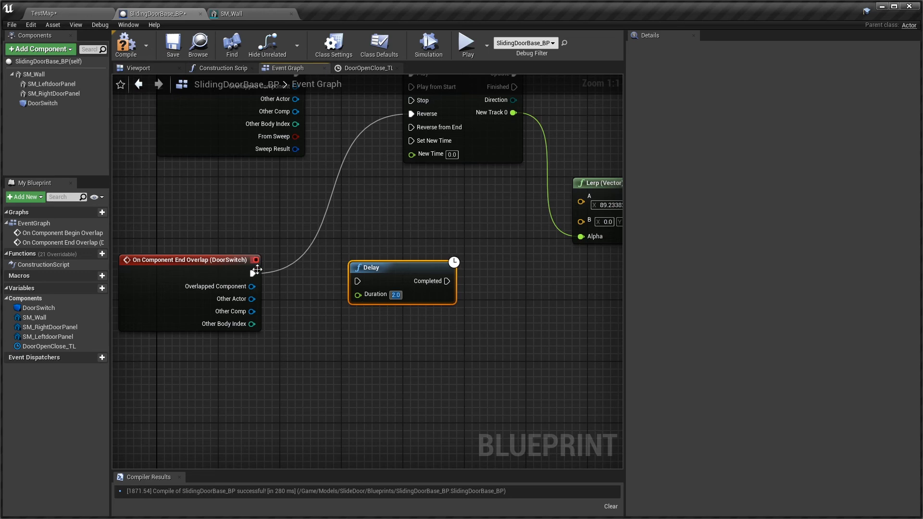
# Route the End Overlap event through the Delay node into DoorOpenClose_TL's Reverse input, and compile the Blueprint.
pyautogui.moveTo(251, 273); pyautogui.dragTo(358, 281)
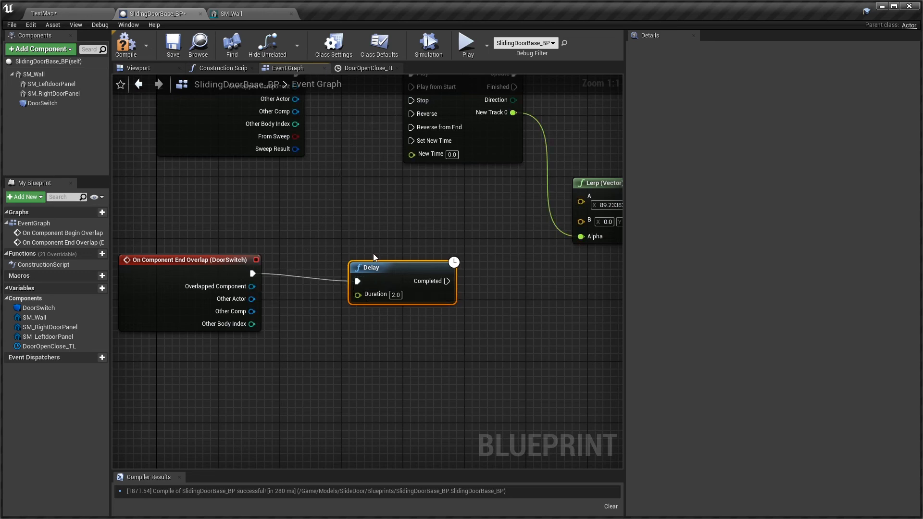
pyautogui.moveTo(434, 270); pyautogui.dragTo(388, 215)
pyautogui.moveTo(377, 126); pyautogui.dragTo(411, 113)
pyautogui.moveTo(468, 224); pyautogui.dragTo(443, 348, button='right')
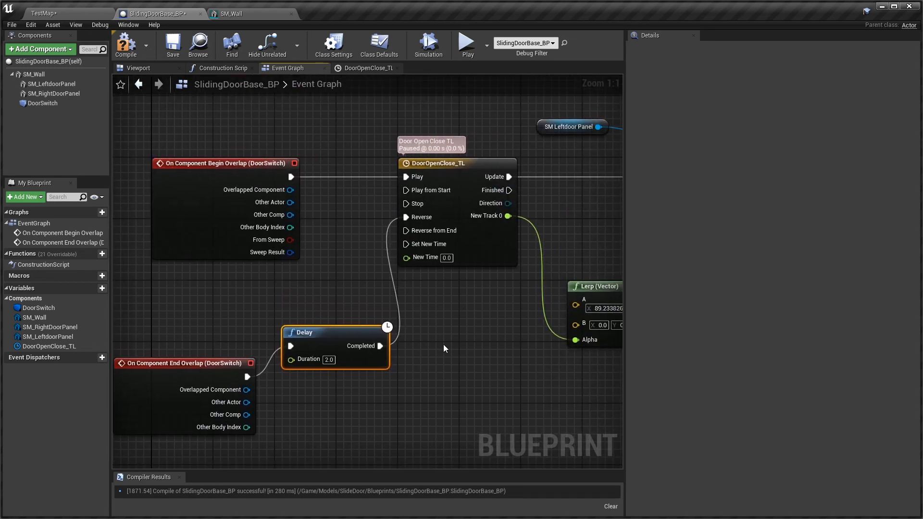
pyautogui.click(124, 50)
# Play-test TestMap, repeatedly approaching and leaving the sliding door to check the delayed closing, and end the session.
pyautogui.click(60, 13)
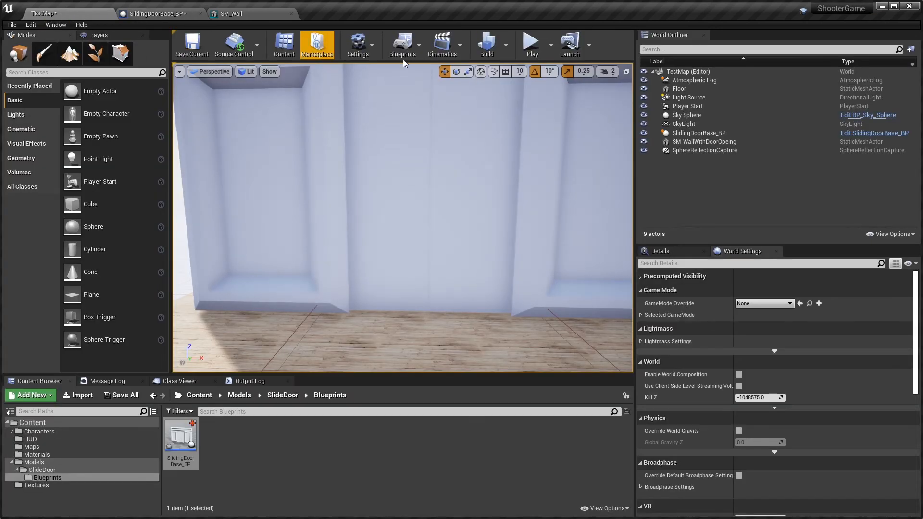
pyautogui.click(531, 45)
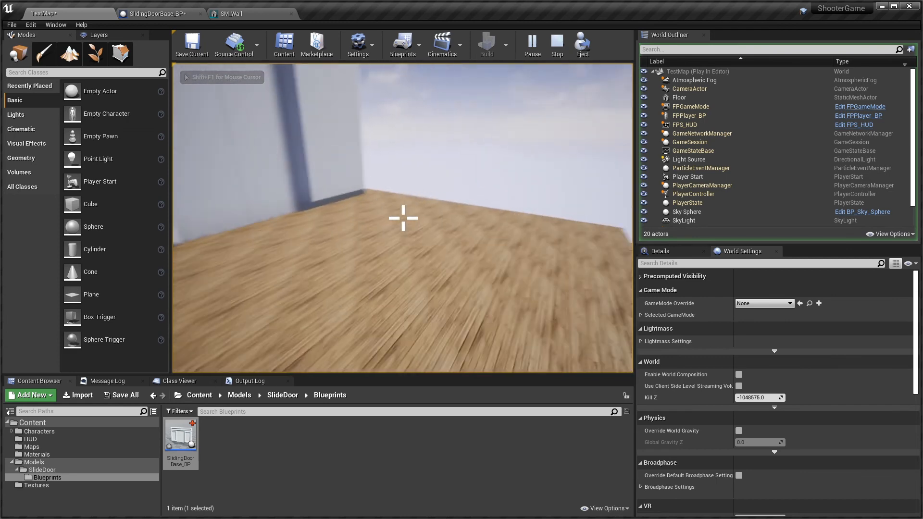
pyautogui.press('w')
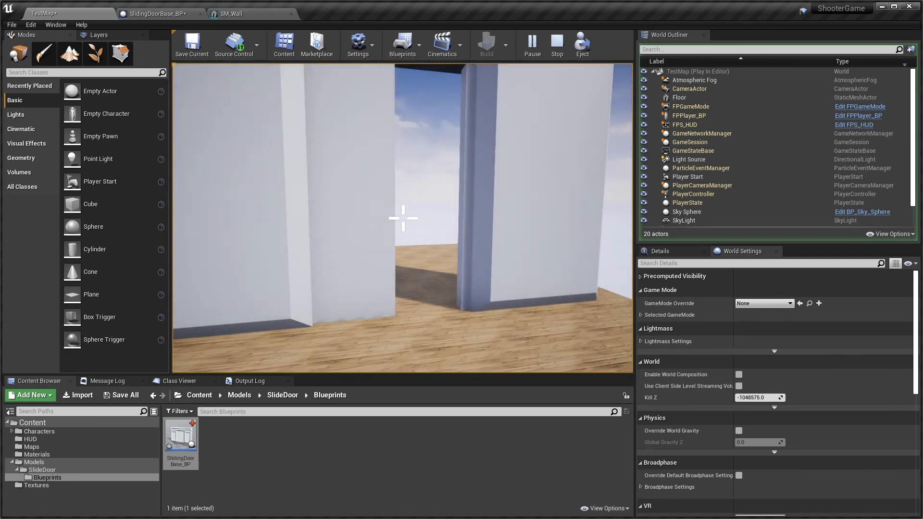
pyautogui.press('w')
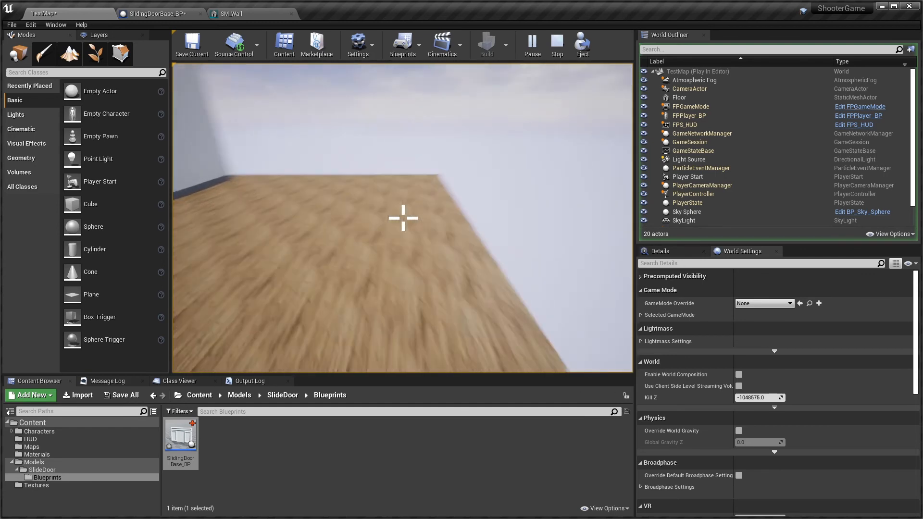
pyautogui.press('w')
pyautogui.press('s')
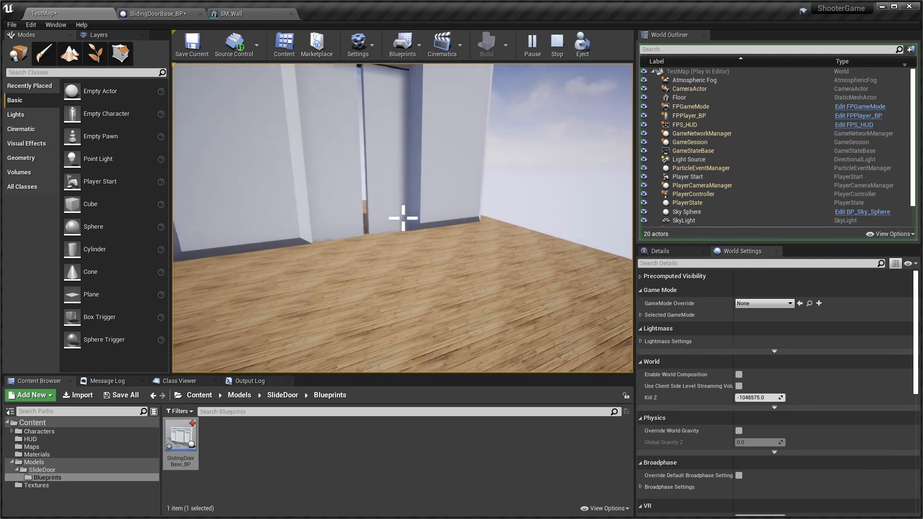
pyautogui.press('w')
pyautogui.press('s')
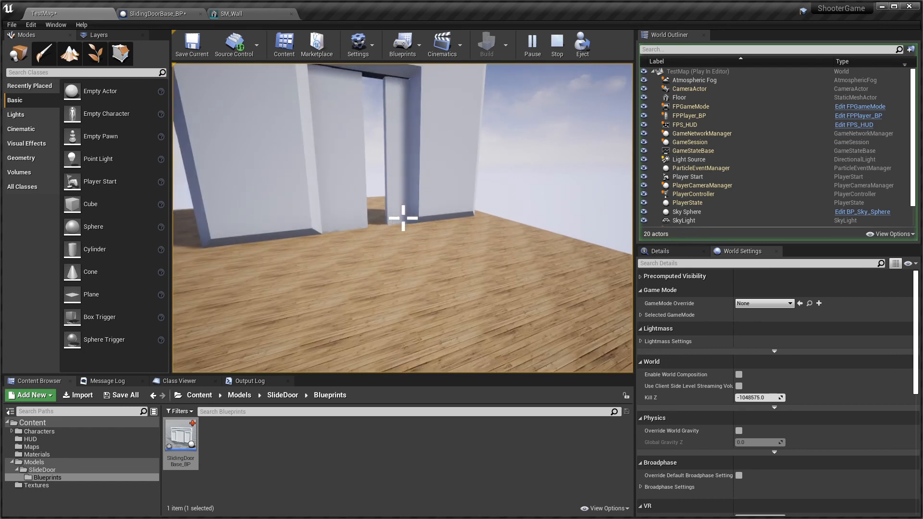
pyautogui.press('w')
pyautogui.press('Escape')
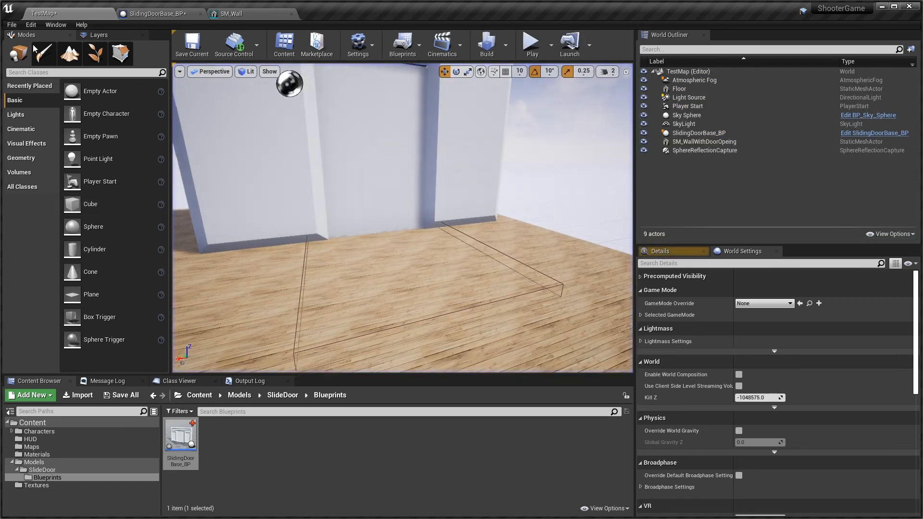
# Return to SlidingDoorBase_BP, select SM_RightDoorPanel in its 3D view and copy the panel's X location value.
pyautogui.click(161, 13)
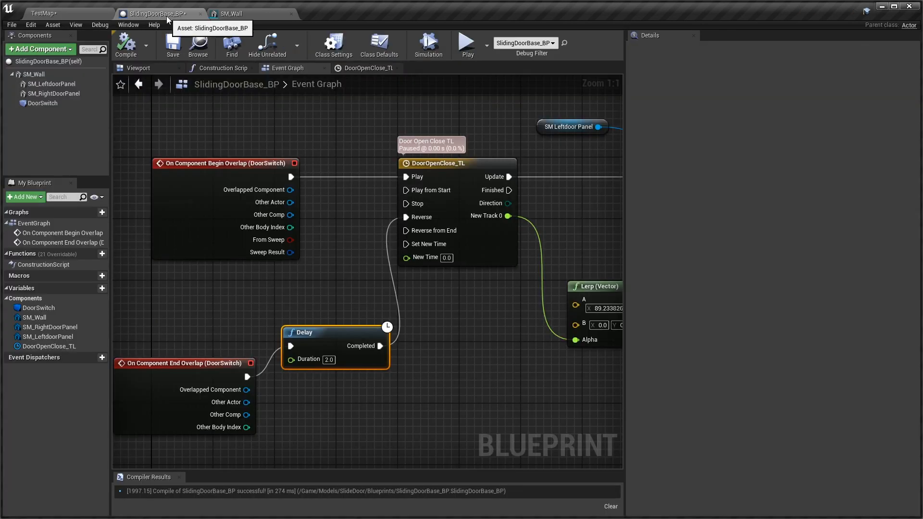
pyautogui.moveTo(362, 293); pyautogui.dragTo(115, 263, button='right')
pyautogui.moveTo(594, 292); pyautogui.dragTo(472, 274, button='right')
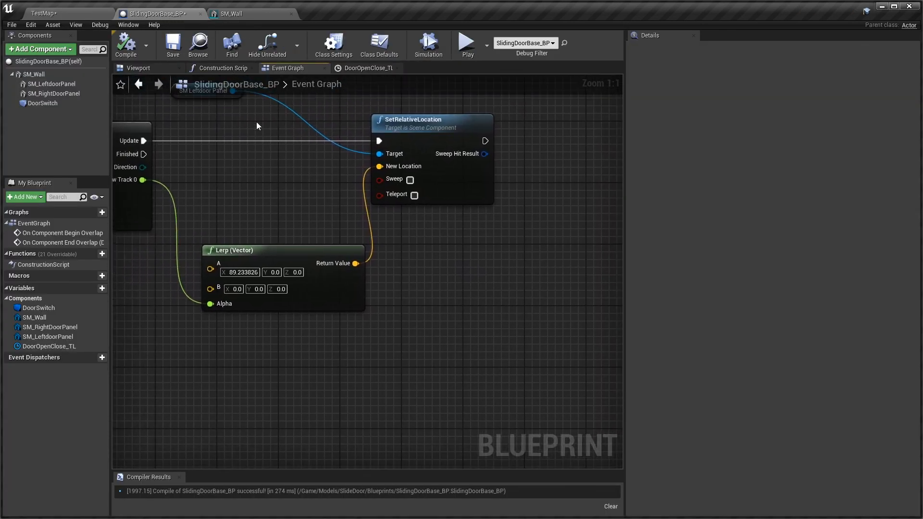
pyautogui.click(139, 71)
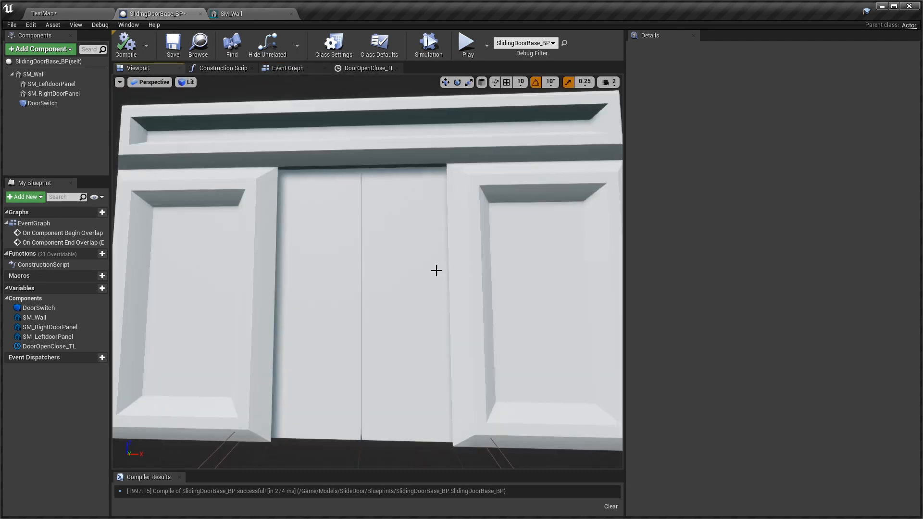
pyautogui.click(420, 284)
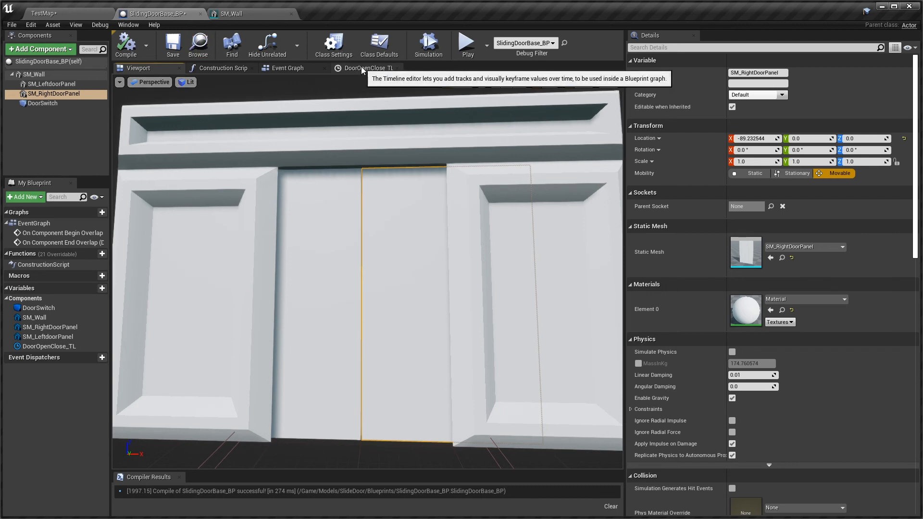
pyautogui.click(761, 139)
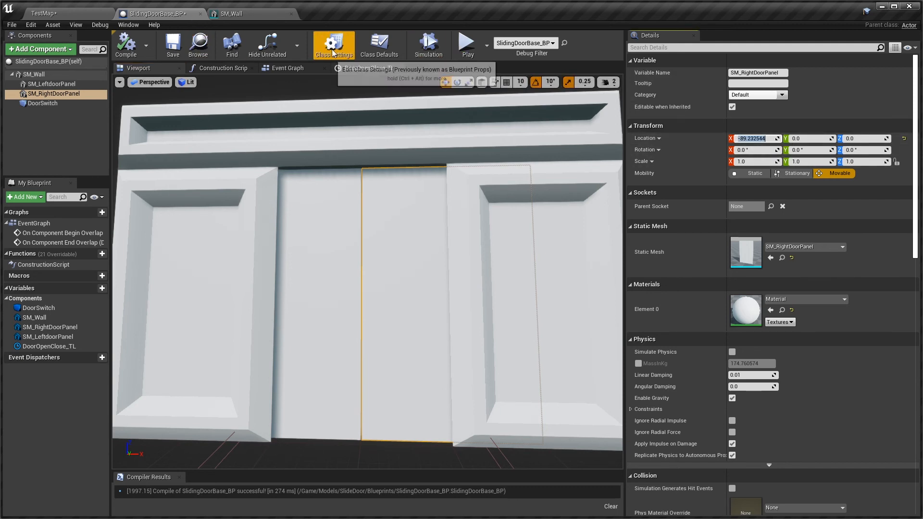
# Duplicate the Lerp (Vector) node in the Event Graph, place the copy below the original, and connect New Track 0 to its Alpha.
pyautogui.click(286, 69)
pyautogui.moveTo(311, 187); pyautogui.dragTo(264, 133, button='right')
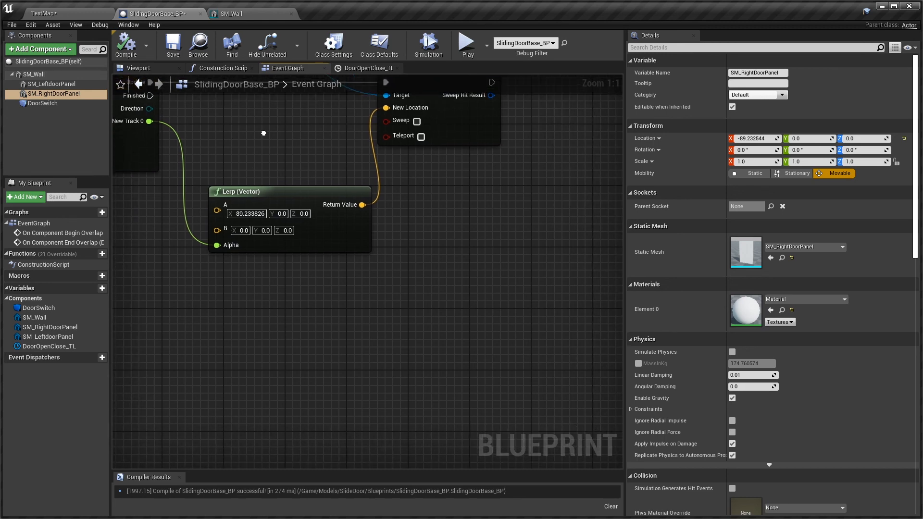
pyautogui.click(307, 187)
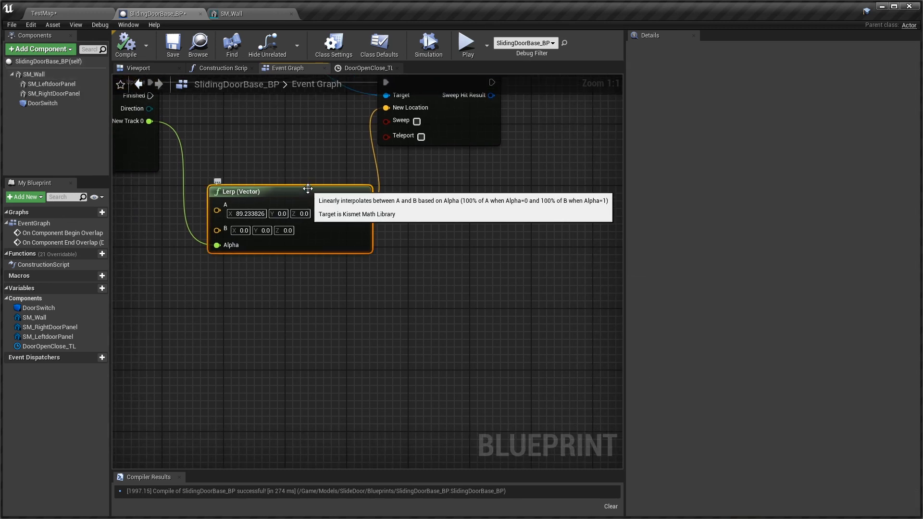
pyautogui.hotkey('ctrl', 'c')
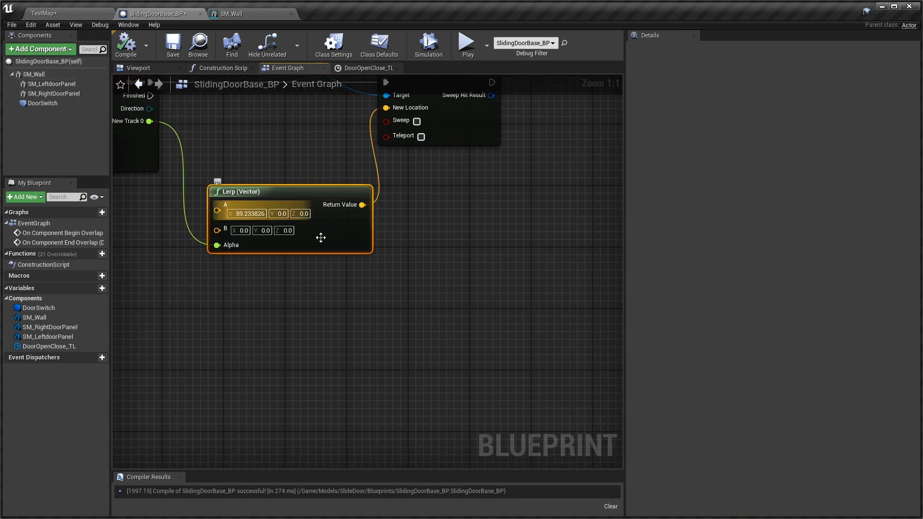
pyautogui.hotkey('ctrl', 'v')
pyautogui.moveTo(375, 304); pyautogui.dragTo(263, 315)
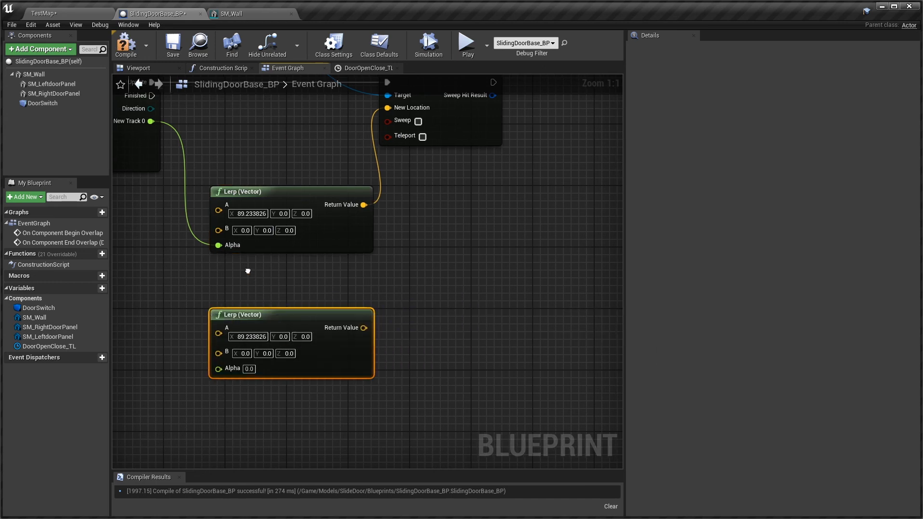
pyautogui.moveTo(247, 269); pyautogui.dragTo(277, 252, button='right')
pyautogui.moveTo(179, 103); pyautogui.dragTo(243, 354)
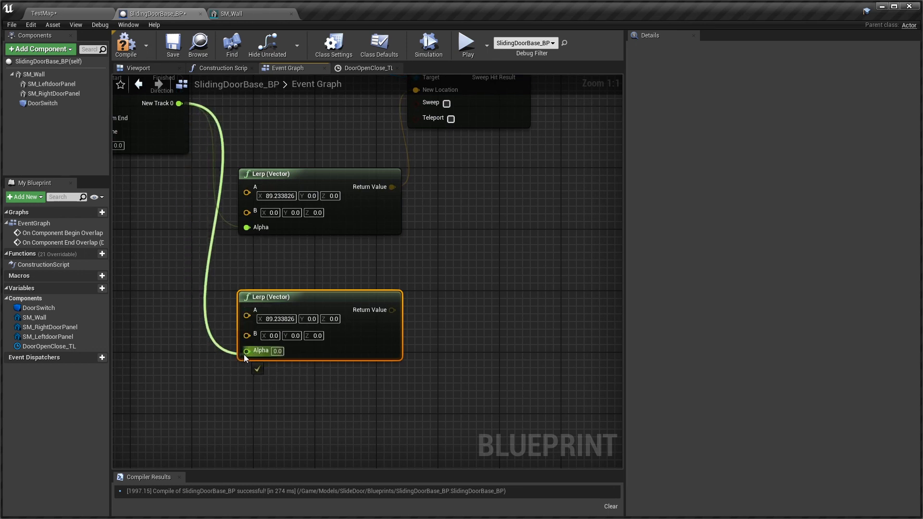
pyautogui.click(267, 317)
pyautogui.hotkey('ctrl', 'v')
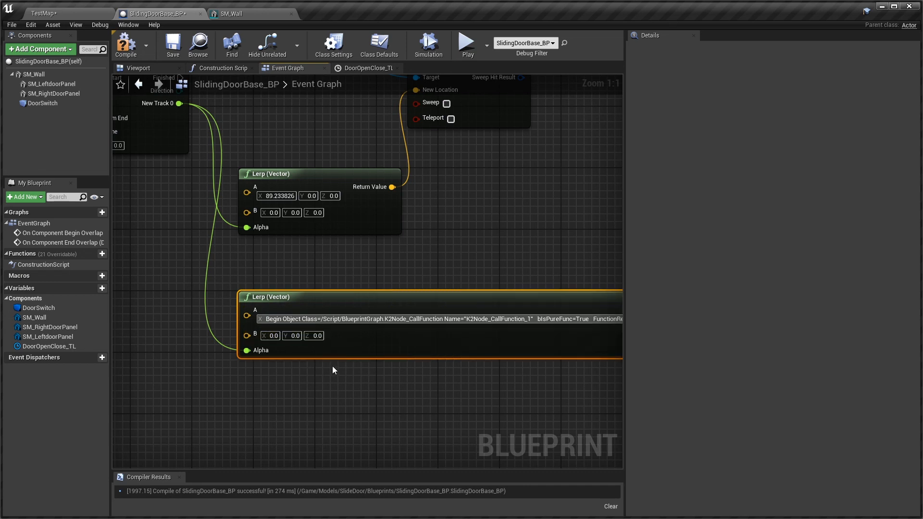
pyautogui.hotkey('ctrl', 'z')
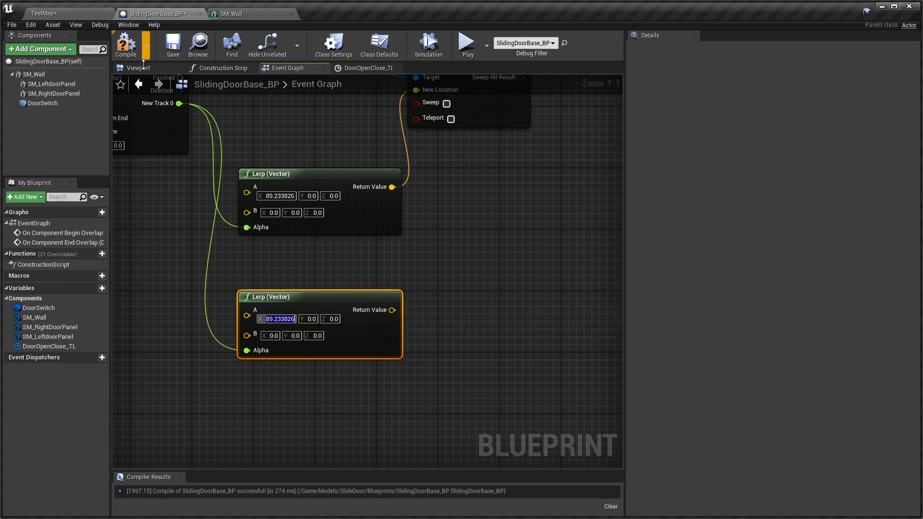
# Copy SM_RightDoorPanel's X location again and set the second Lerp's A X value to -89.232544.
pyautogui.click(133, 68)
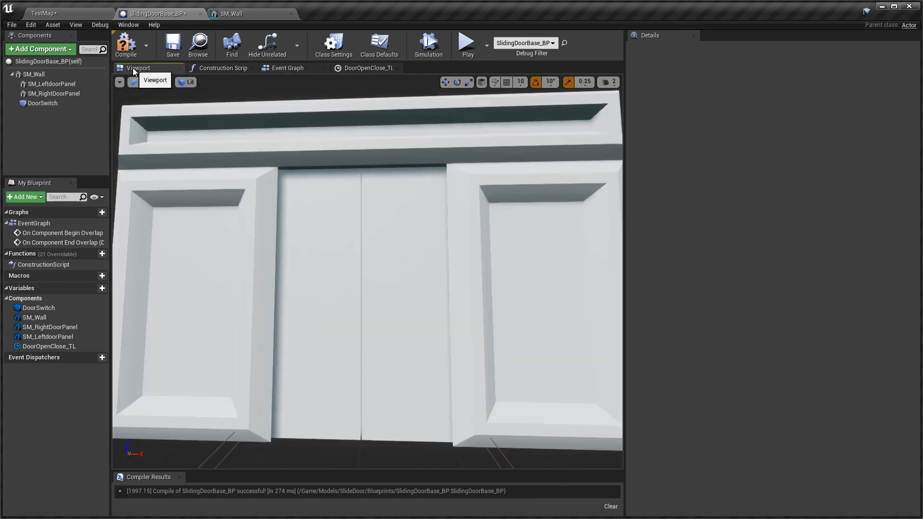
pyautogui.click(432, 224)
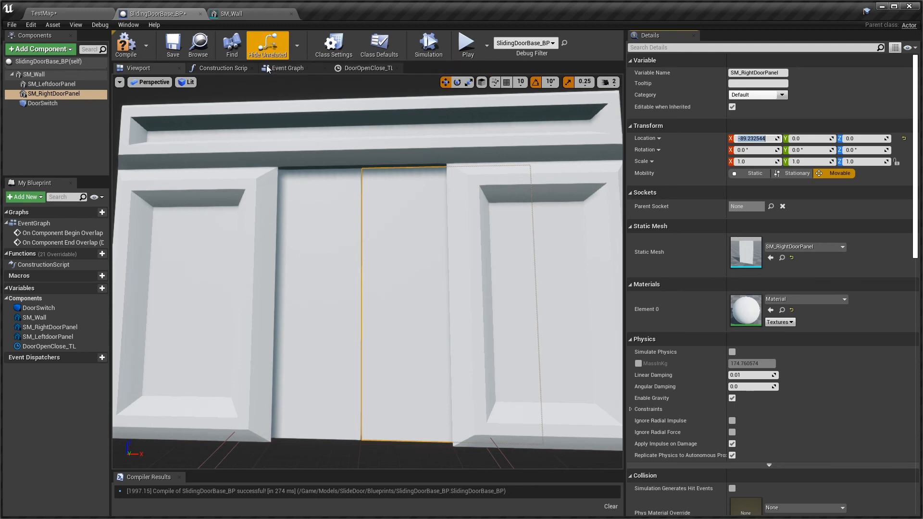
pyautogui.click(282, 68)
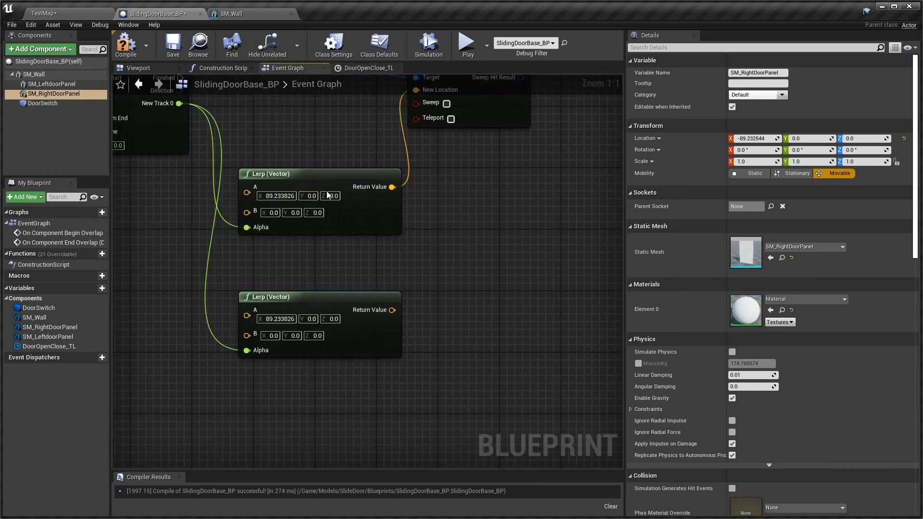
pyautogui.click(280, 319)
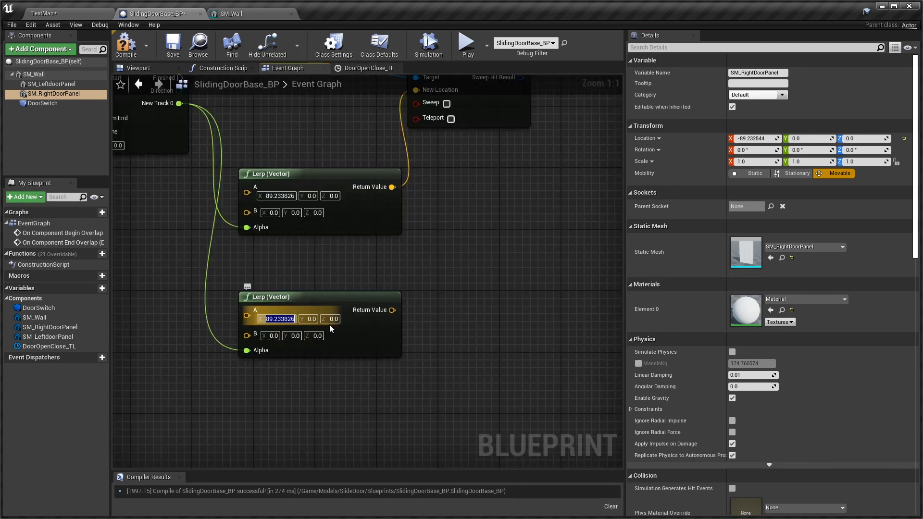
pyautogui.write('-89.232544')
pyautogui.press('Return')
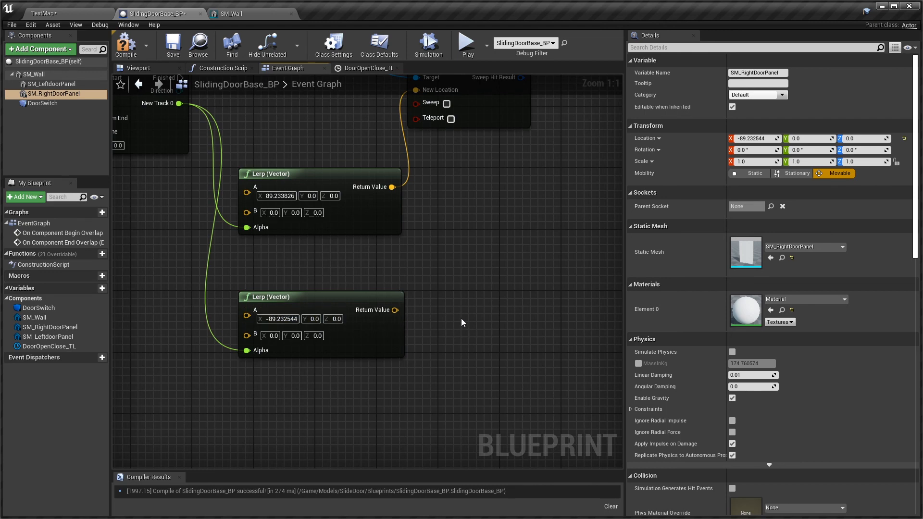
# Duplicate the SetRelativeLocation node and connect the original's execution output to the copy's execution input.
pyautogui.moveTo(461, 278); pyautogui.dragTo(325, 348, button='right')
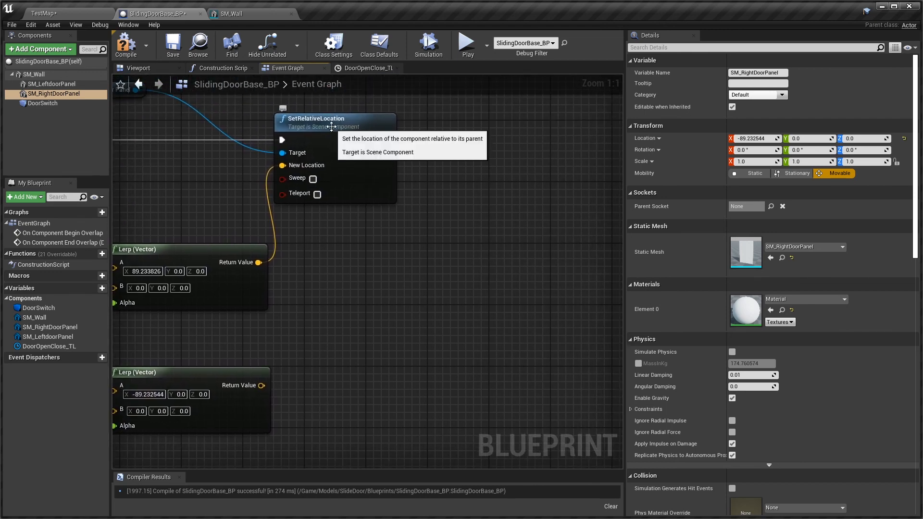
pyautogui.moveTo(402, 252); pyautogui.dragTo(420, 320, button='right')
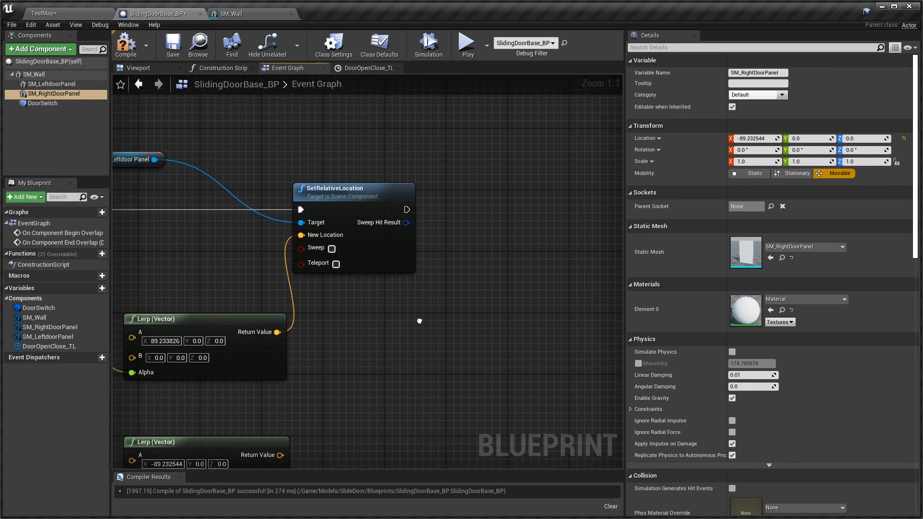
pyautogui.click(346, 190)
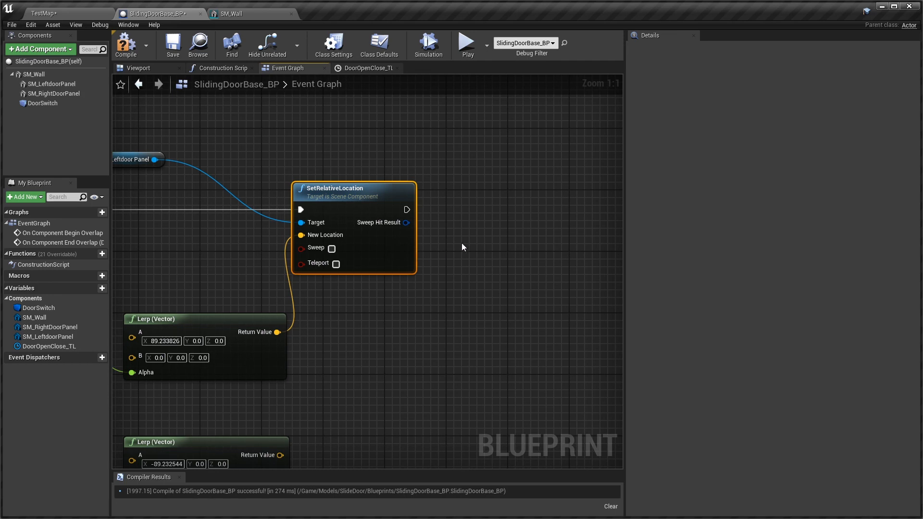
pyautogui.hotkey('ctrl', 'c')
pyautogui.hotkey('ctrl', 'v')
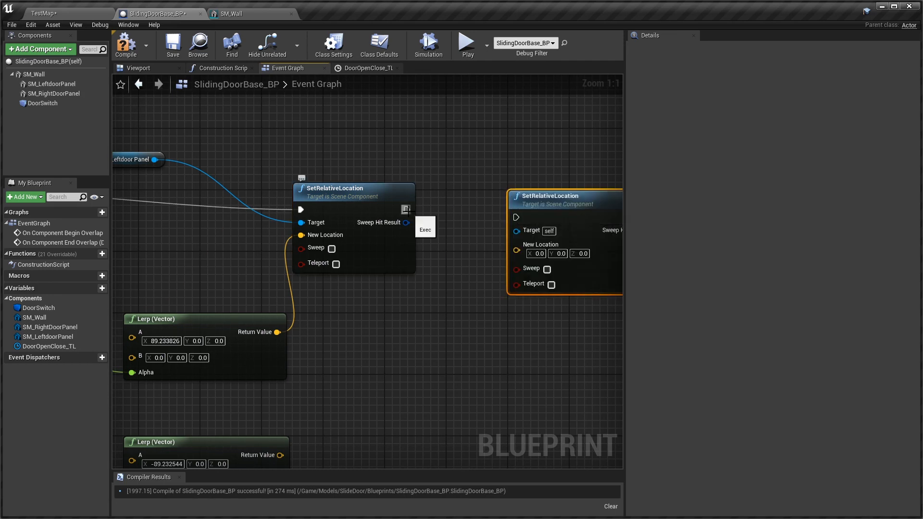
pyautogui.moveTo(406, 209); pyautogui.dragTo(410, 215)
pyautogui.moveTo(518, 218); pyautogui.dragTo(518, 218)
# Feed the second Lerp's Return Value into the copied SetRelativeLocation's New Location, and move the SM_LeftdoorPanel reference beside the first node's Target.
pyautogui.moveTo(463, 267); pyautogui.dragTo(446, 161, button='right')
pyautogui.moveTo(263, 349); pyautogui.dragTo(499, 144)
pyautogui.moveTo(458, 132); pyautogui.dragTo(445, 252, button='right')
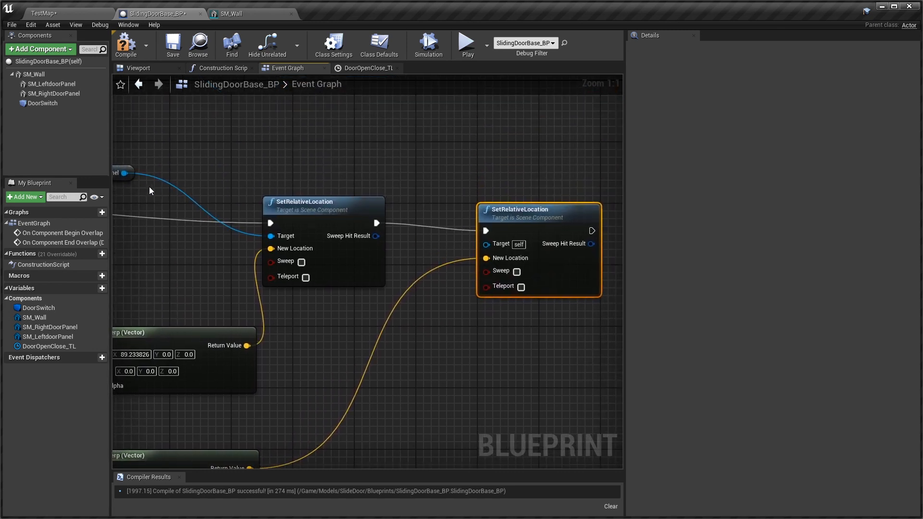
pyautogui.moveTo(220, 163); pyautogui.dragTo(350, 151, button='right')
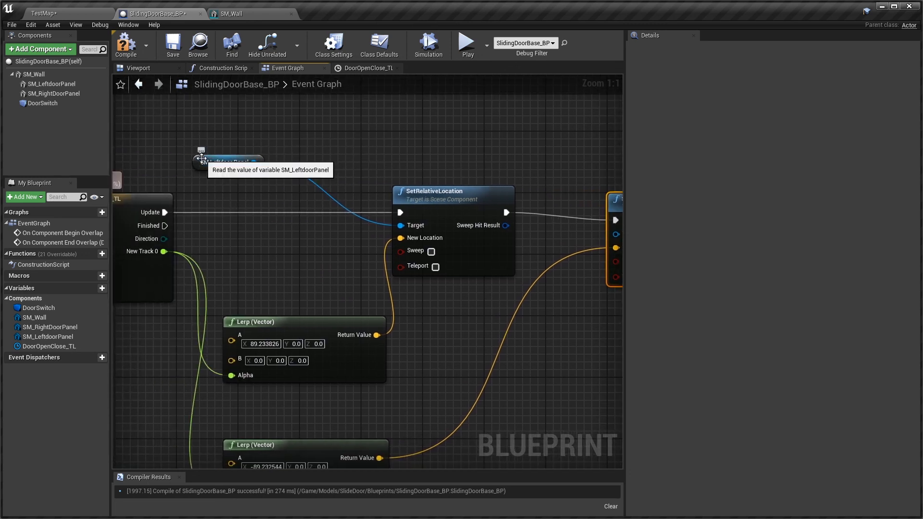
pyautogui.moveTo(199, 158); pyautogui.dragTo(269, 240)
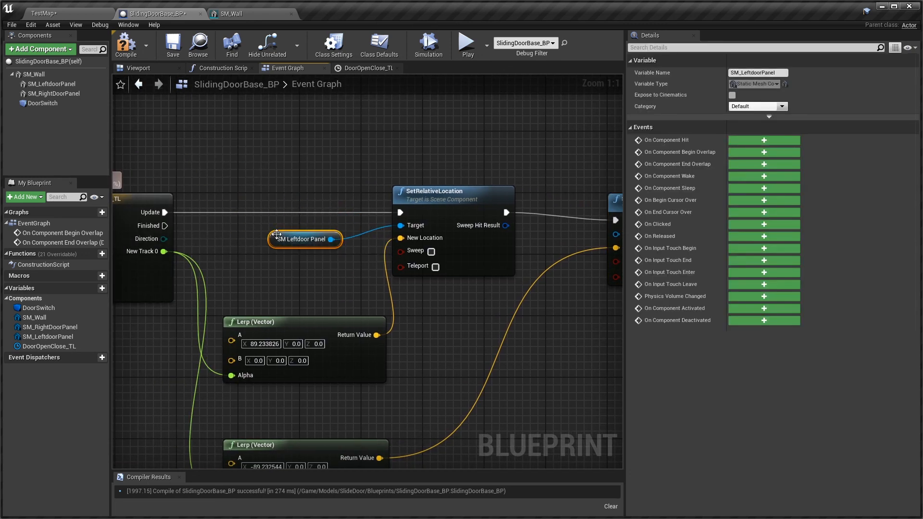
# Add an SM_RightDoorPanel reference as the Target of the second SetRelativeLocation node, and compile the Blueprint.
pyautogui.moveTo(327, 172); pyautogui.dragTo(187, 164, button='right')
pyautogui.moveTo(54, 93); pyautogui.dragTo(395, 229)
pyautogui.moveTo(475, 197); pyautogui.dragTo(513, 205)
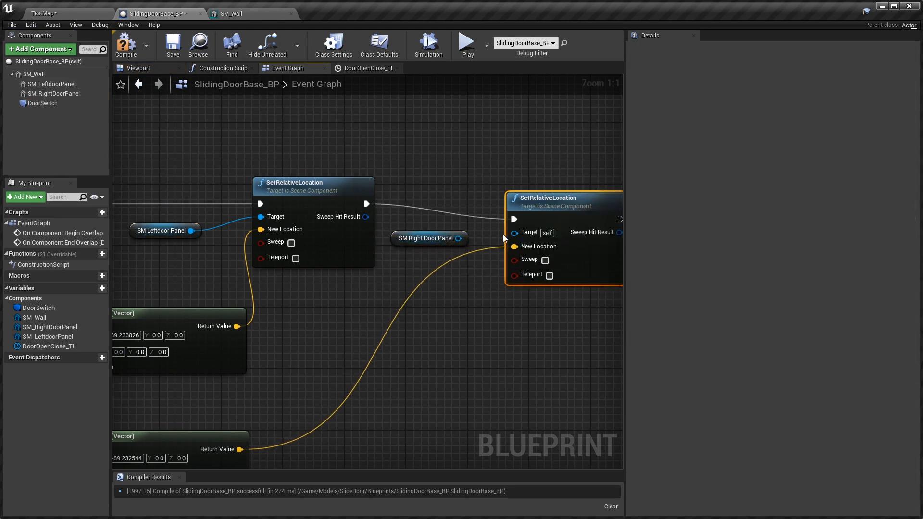
pyautogui.moveTo(459, 238); pyautogui.dragTo(515, 234)
pyautogui.moveTo(503, 322); pyautogui.dragTo(530, 293, button='right')
pyautogui.moveTo(362, 309); pyautogui.dragTo(496, 287, button='right')
pyautogui.click(126, 44)
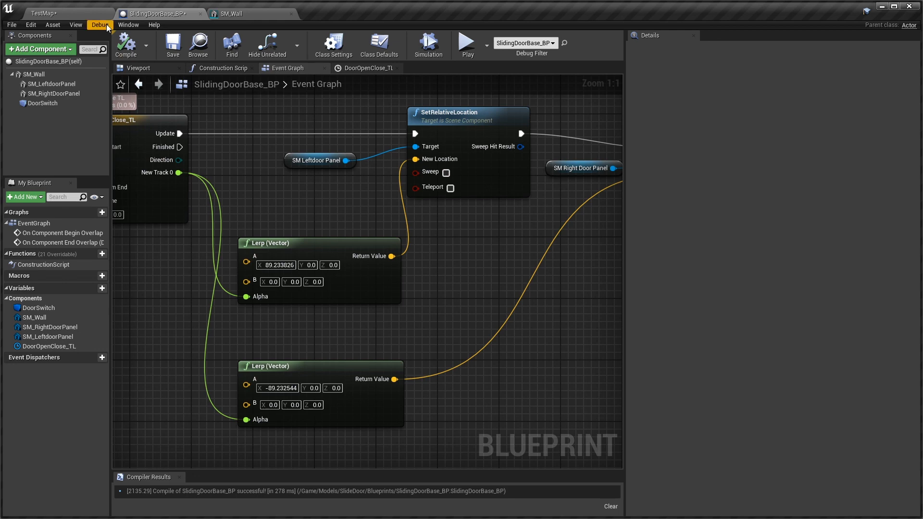
# Play-test TestMap, walking up to, through, around and away from the doorway to check both panels opening and closing.
pyautogui.click(77, 14)
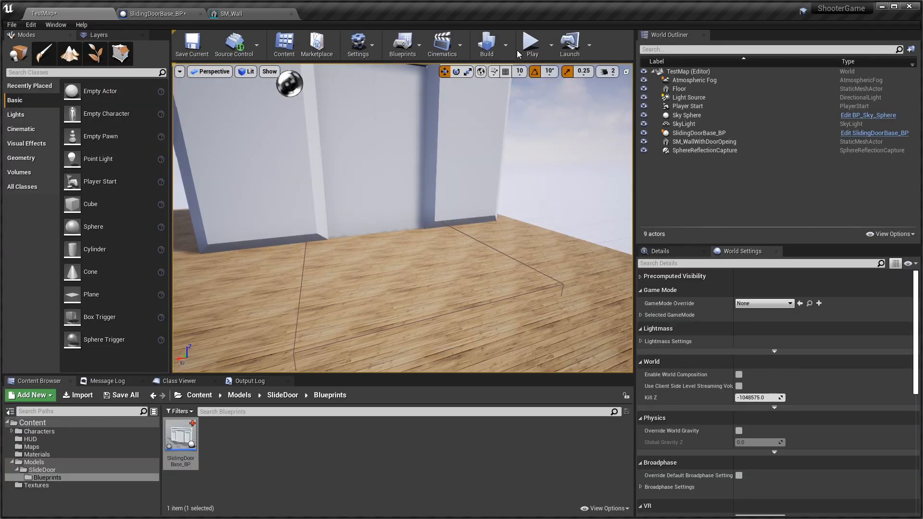
pyautogui.click(531, 44)
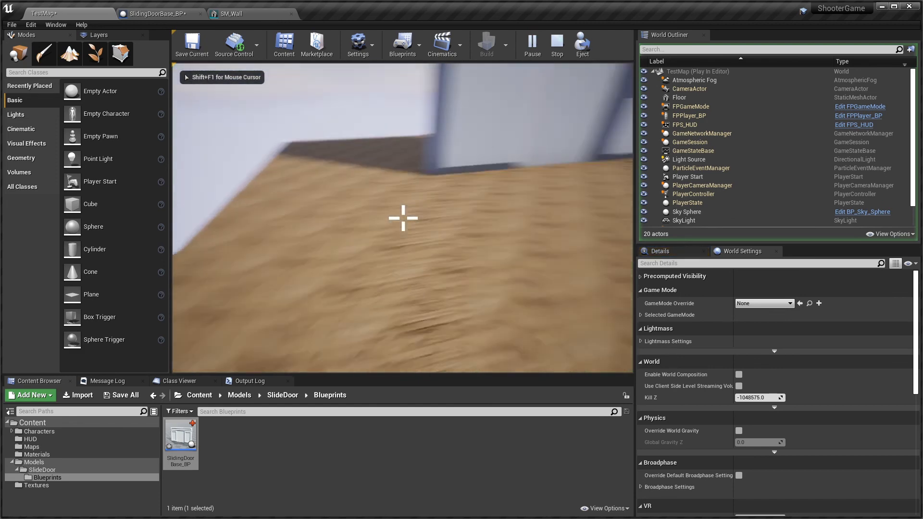
pyautogui.press('w')
pyautogui.press('w')
pyautogui.press('s')
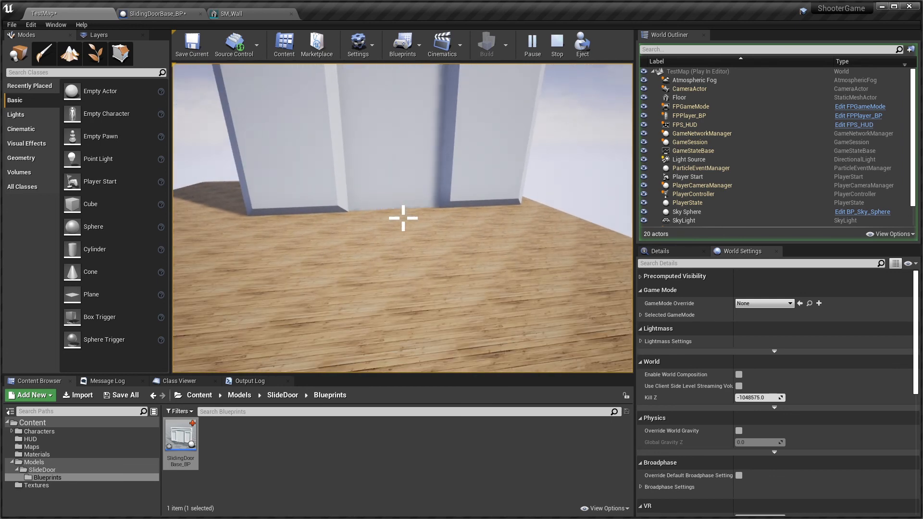
pyautogui.press('w')
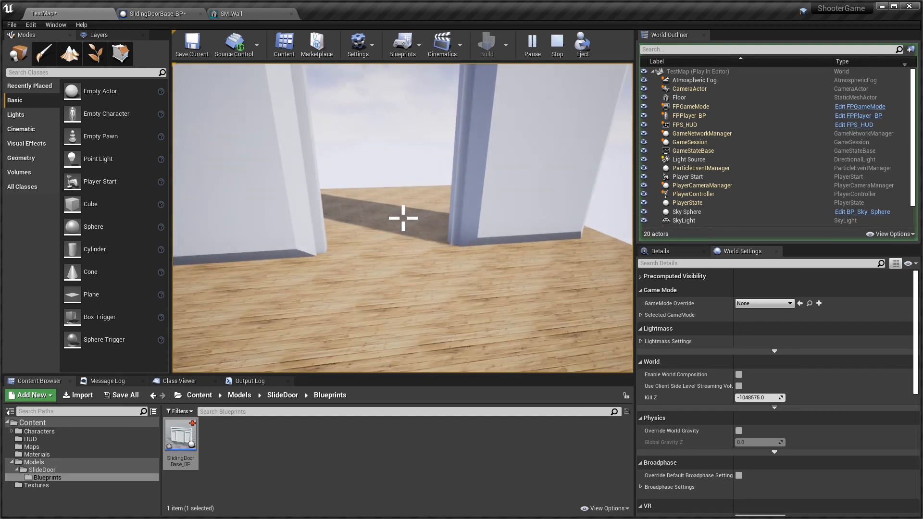
pyautogui.press('s')
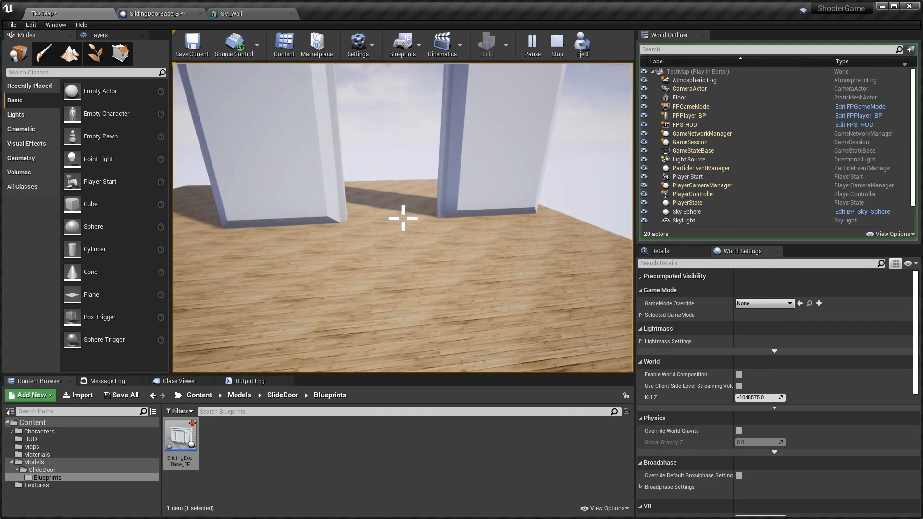
pyautogui.press('w')
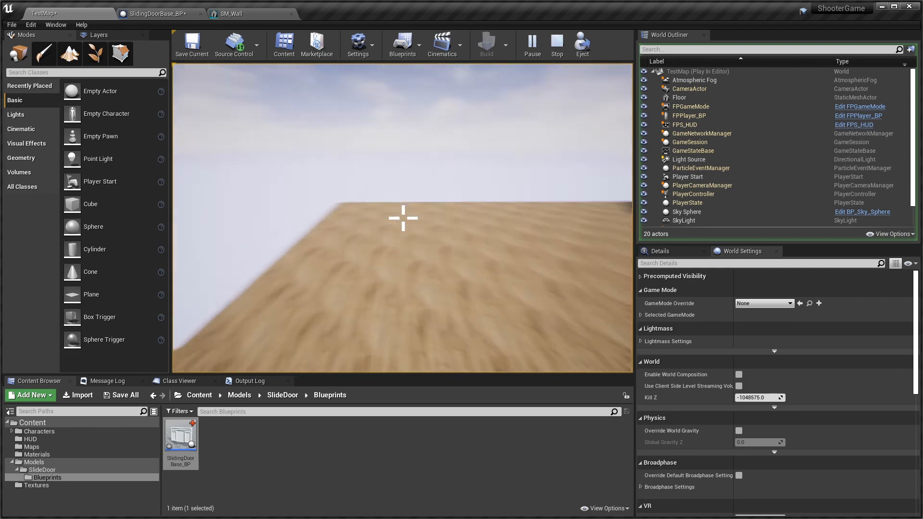
pyautogui.press('w')
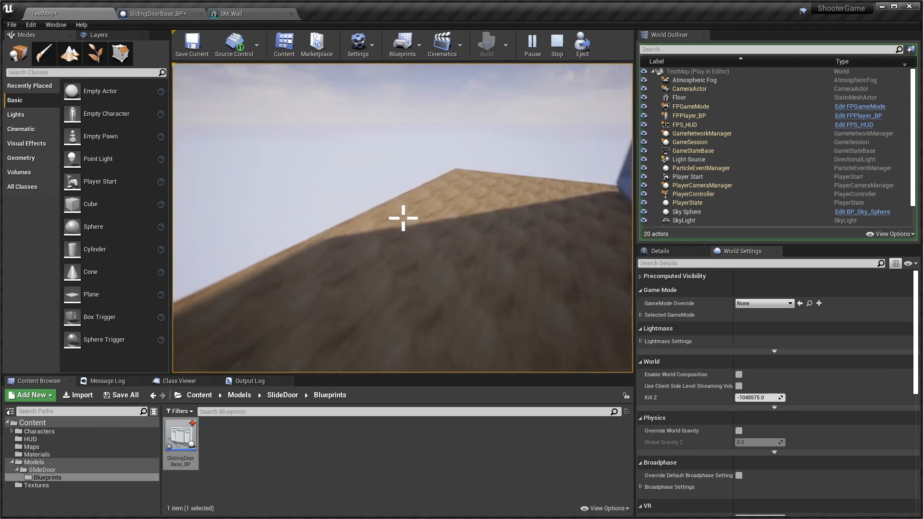
pyautogui.press('w')
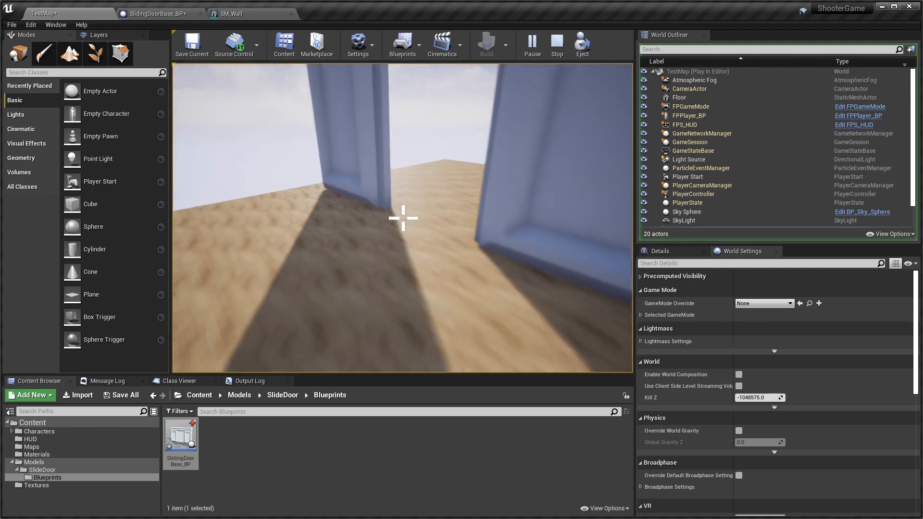
pyautogui.press('w')
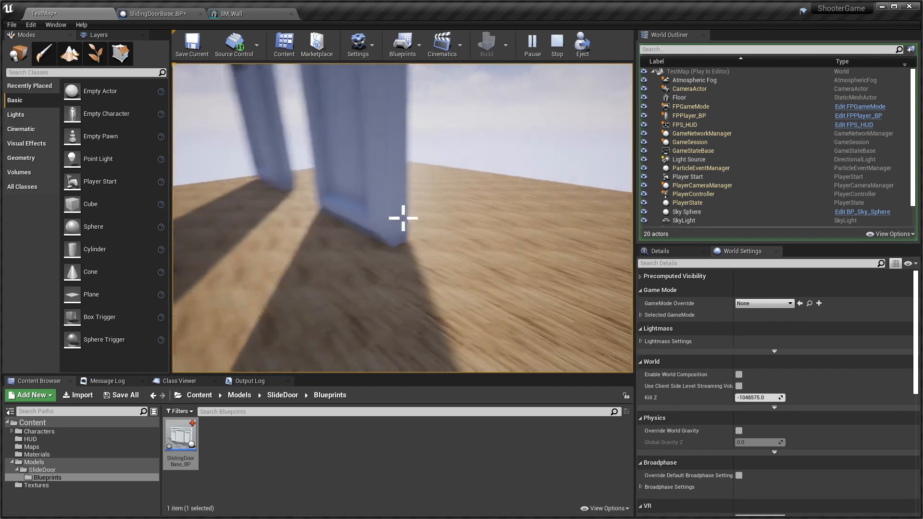
pyautogui.press('w')
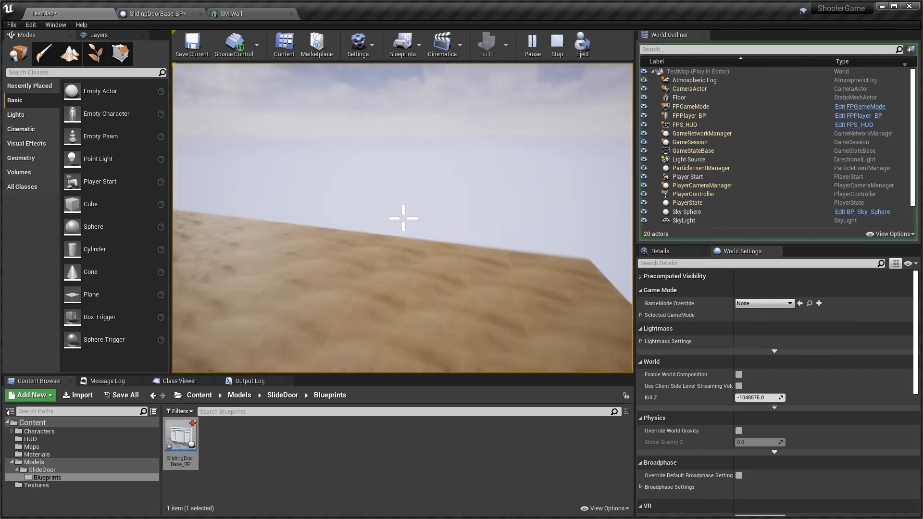
pyautogui.press('w')
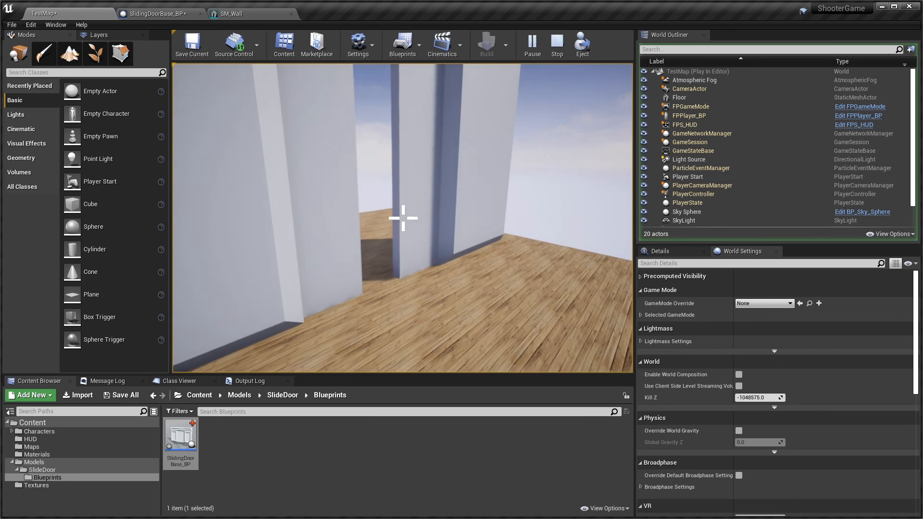
pyautogui.press('w')
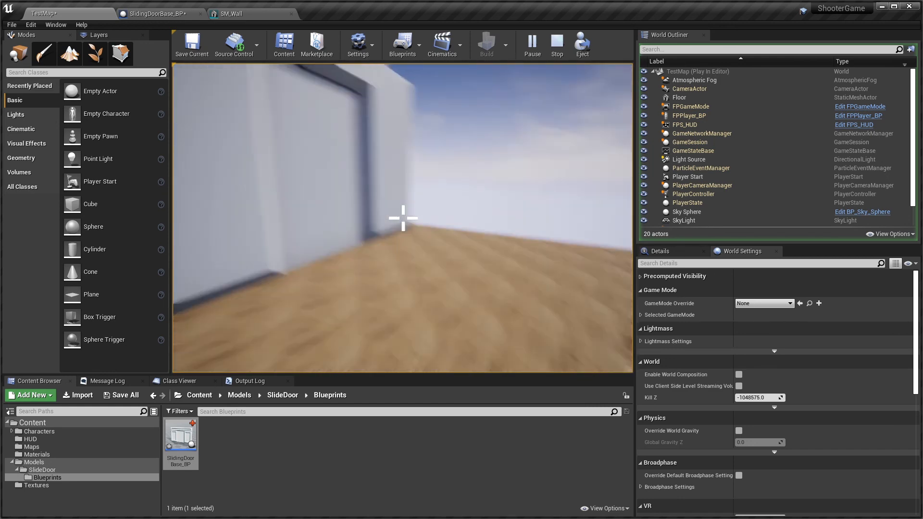
pyautogui.press('s')
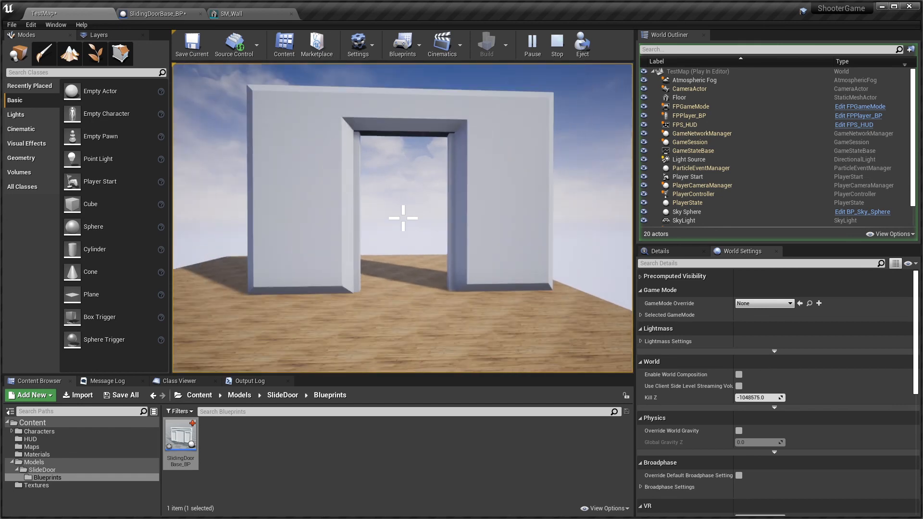